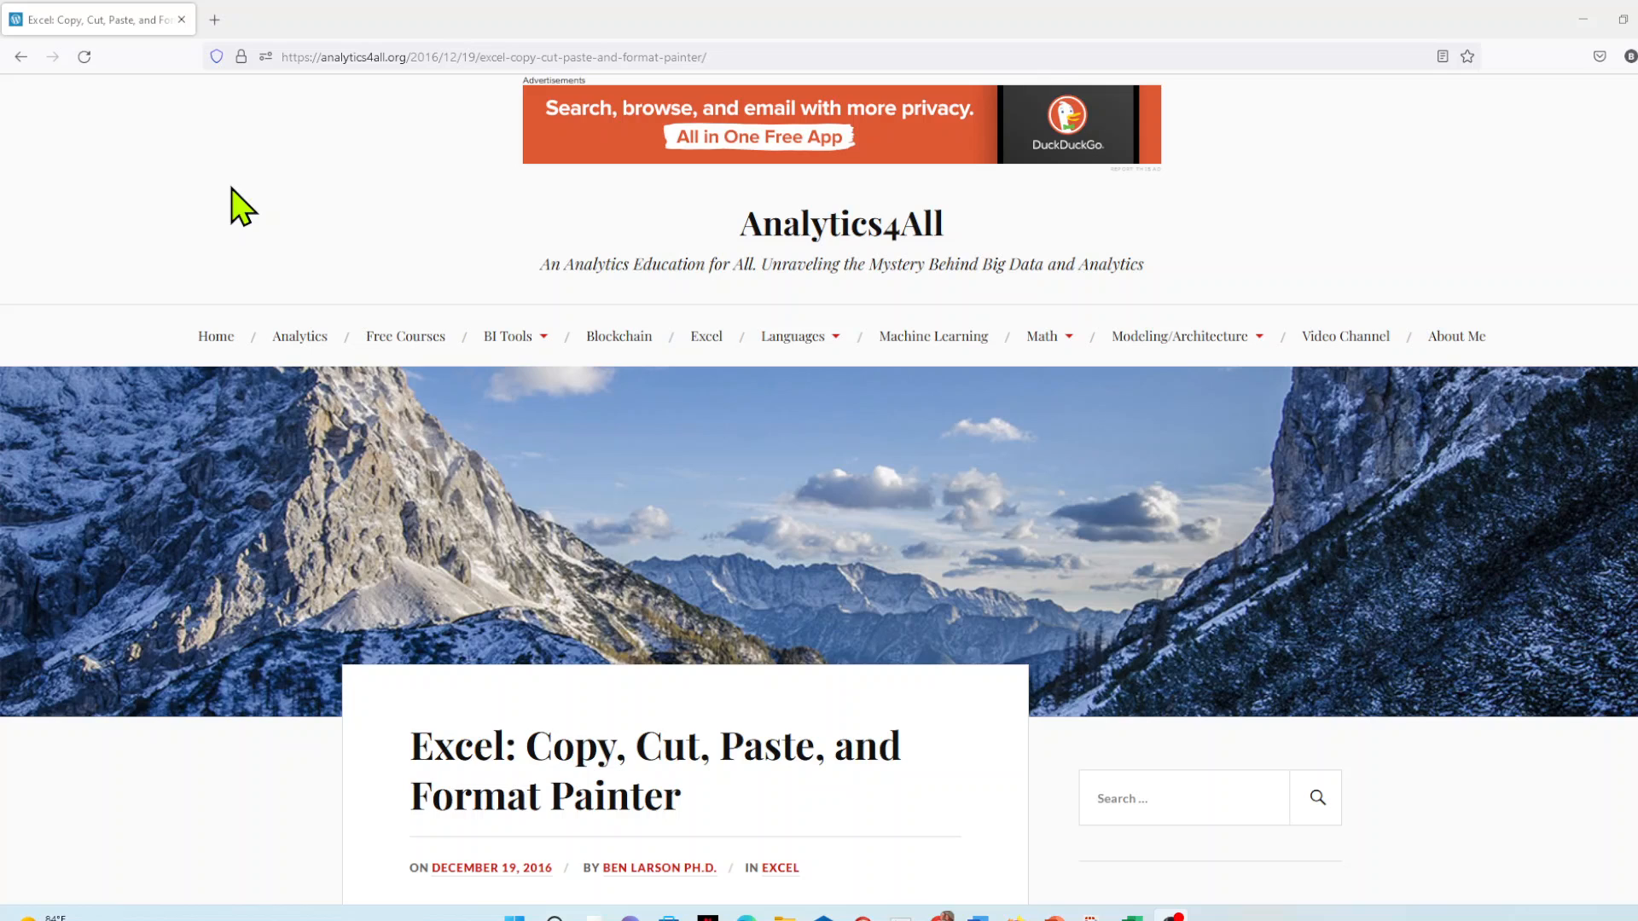
Skim the article on Excel copy, cut, paste and Format Painter, and switch to the blank Book1 workbook in Excel.
mouse_move(789, 340)
scroll(536, 678, "down", 5)
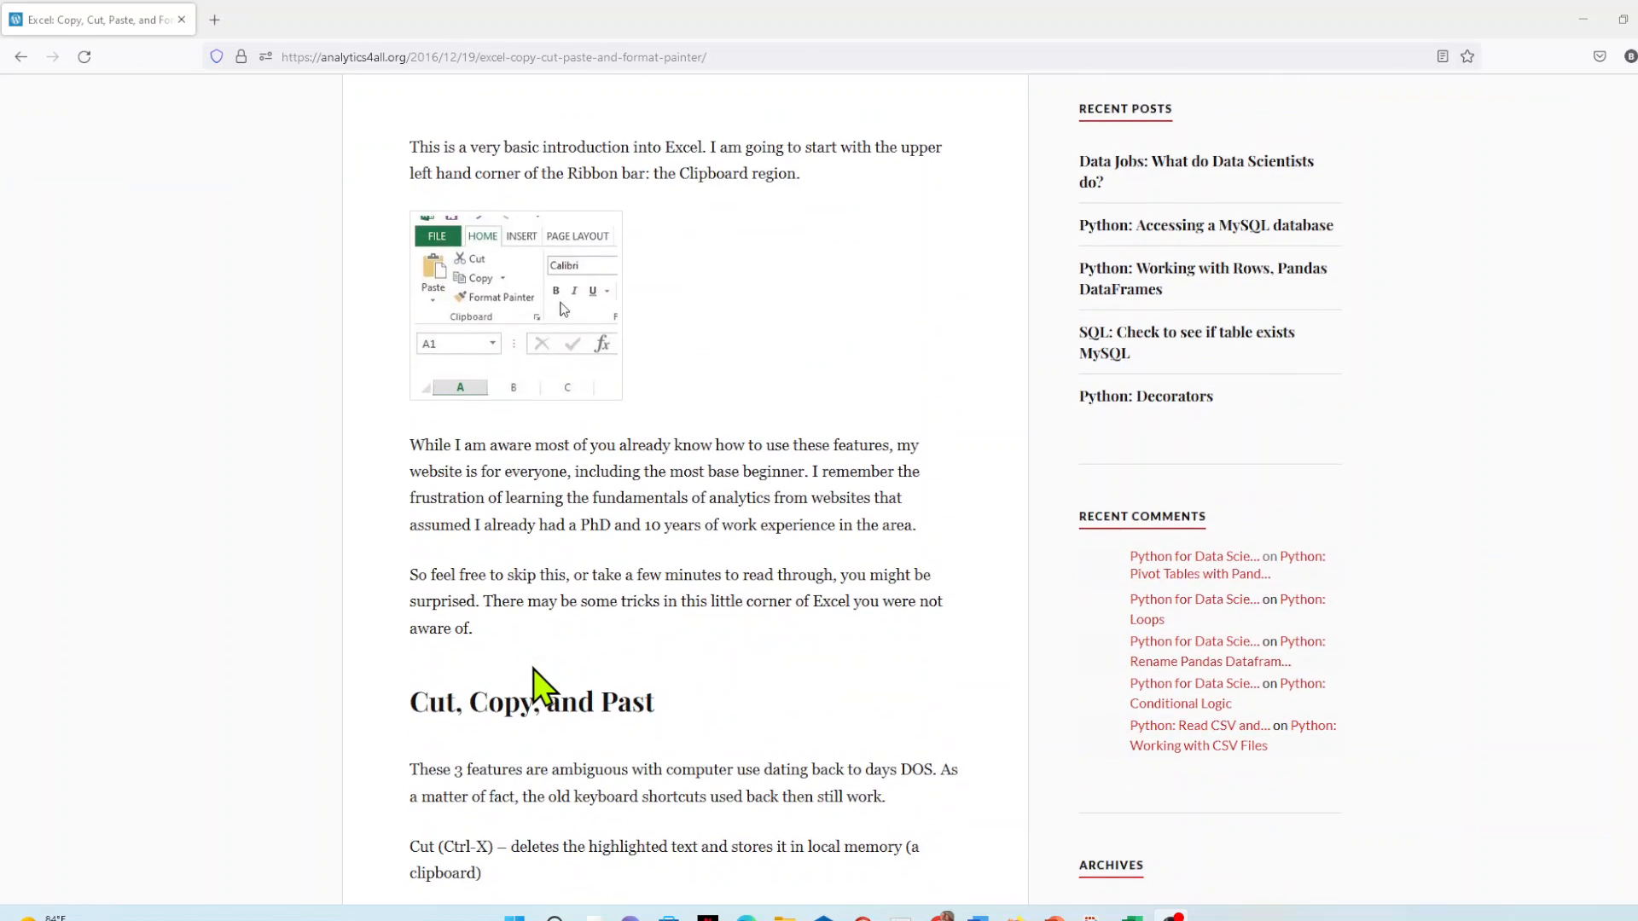
scroll(536, 678, "up", 6)
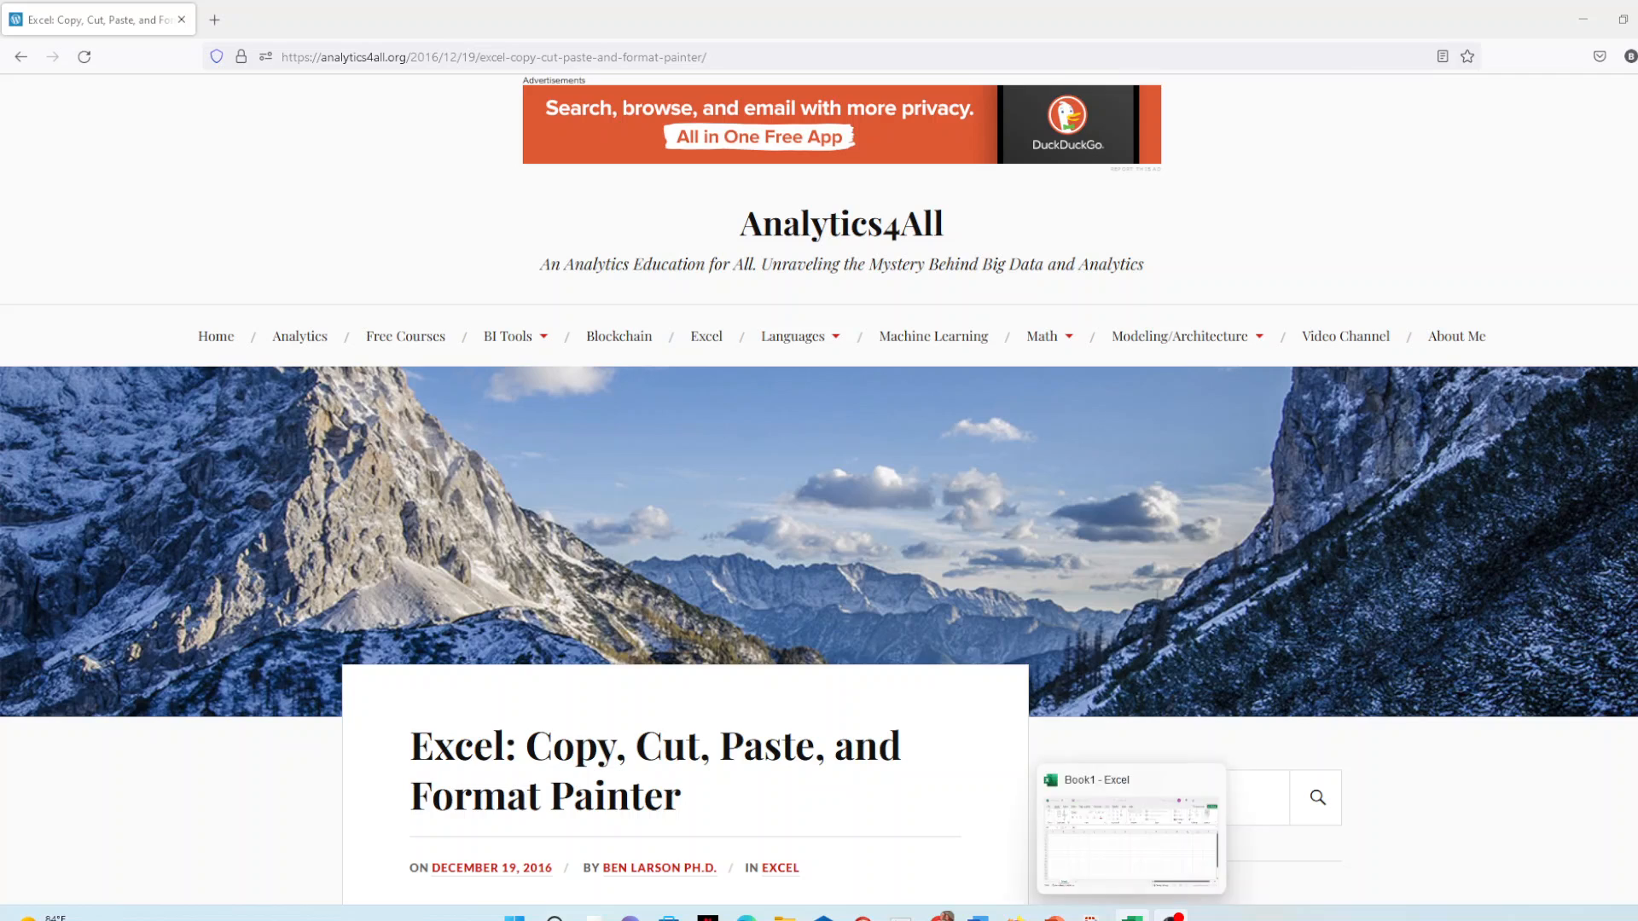
left_click(1132, 917)
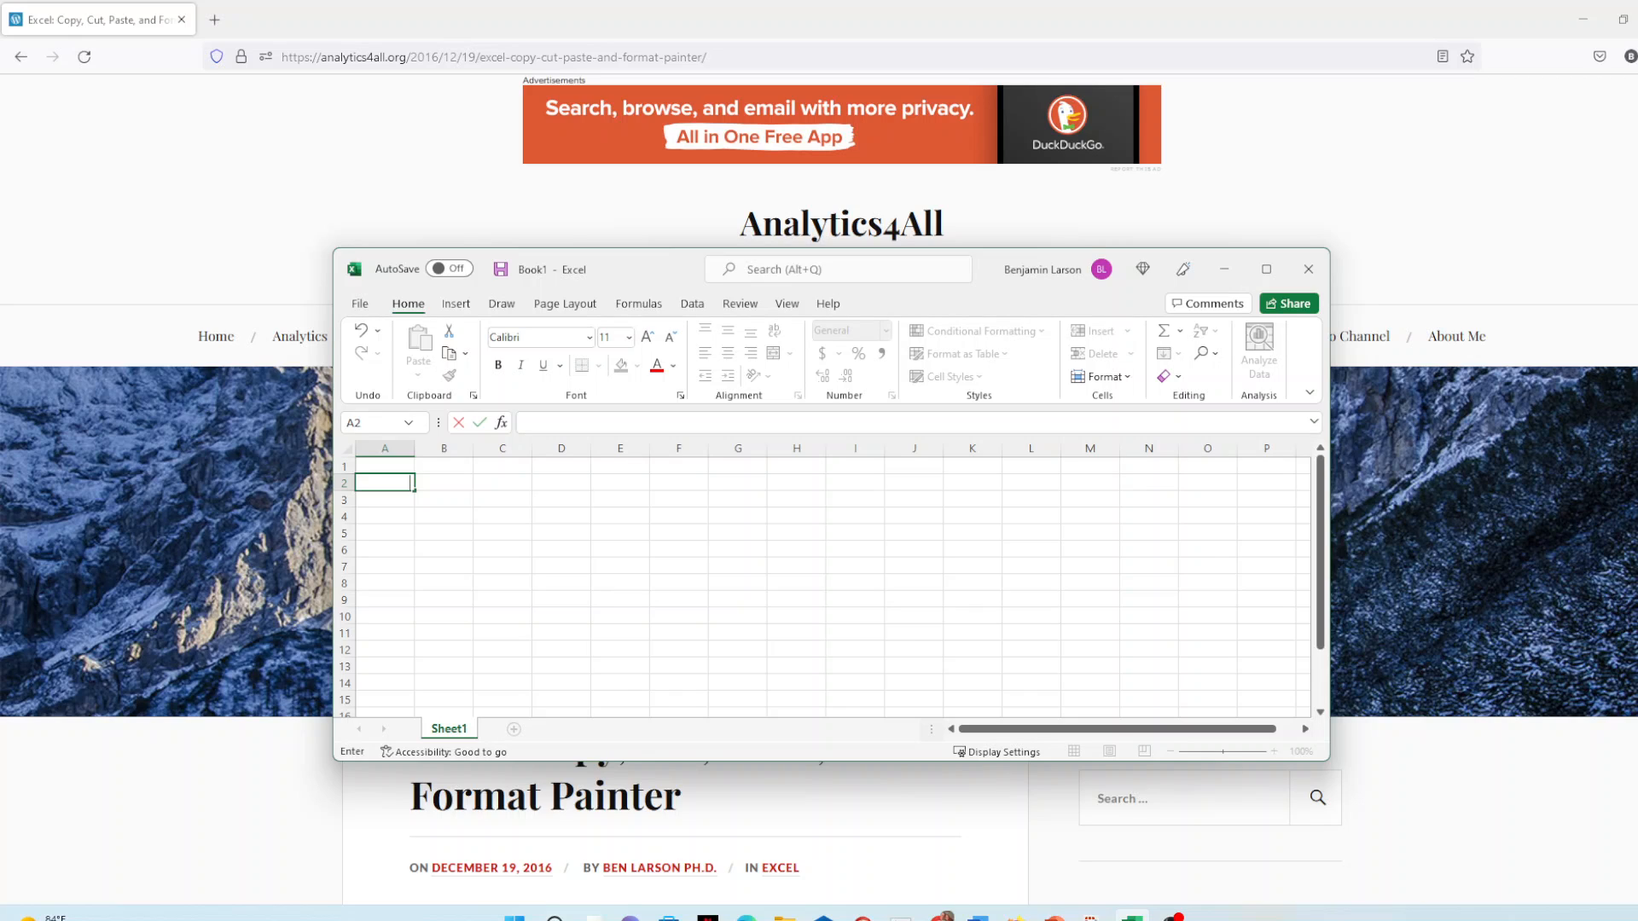
left_click(1173, 918)
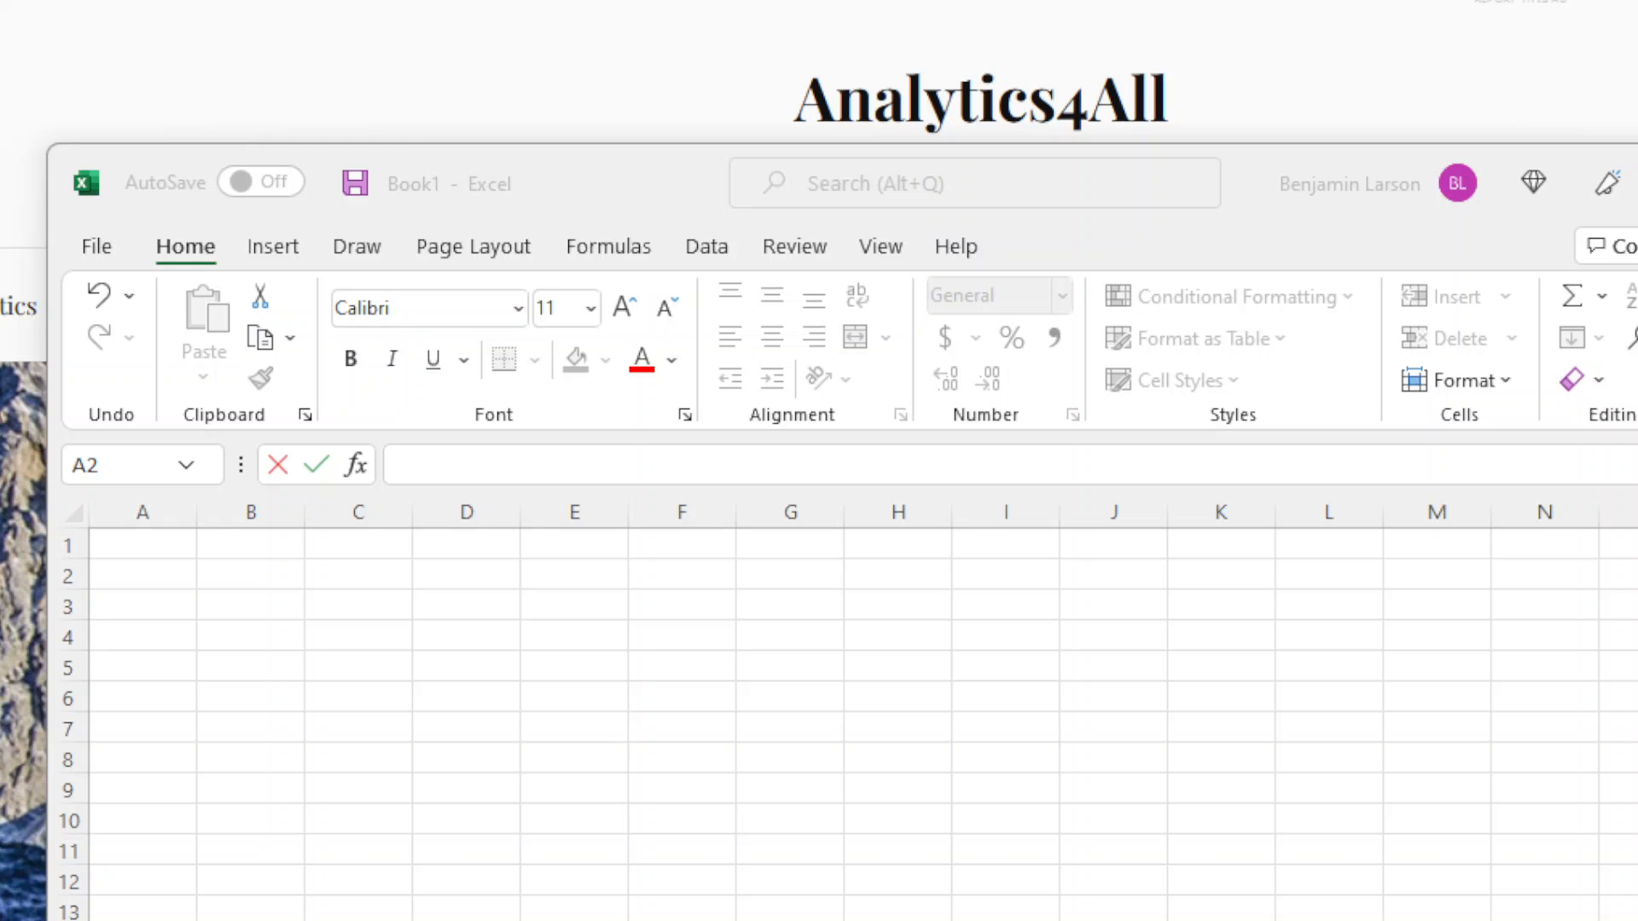
left_click_drag(541, 192, 494, 48)
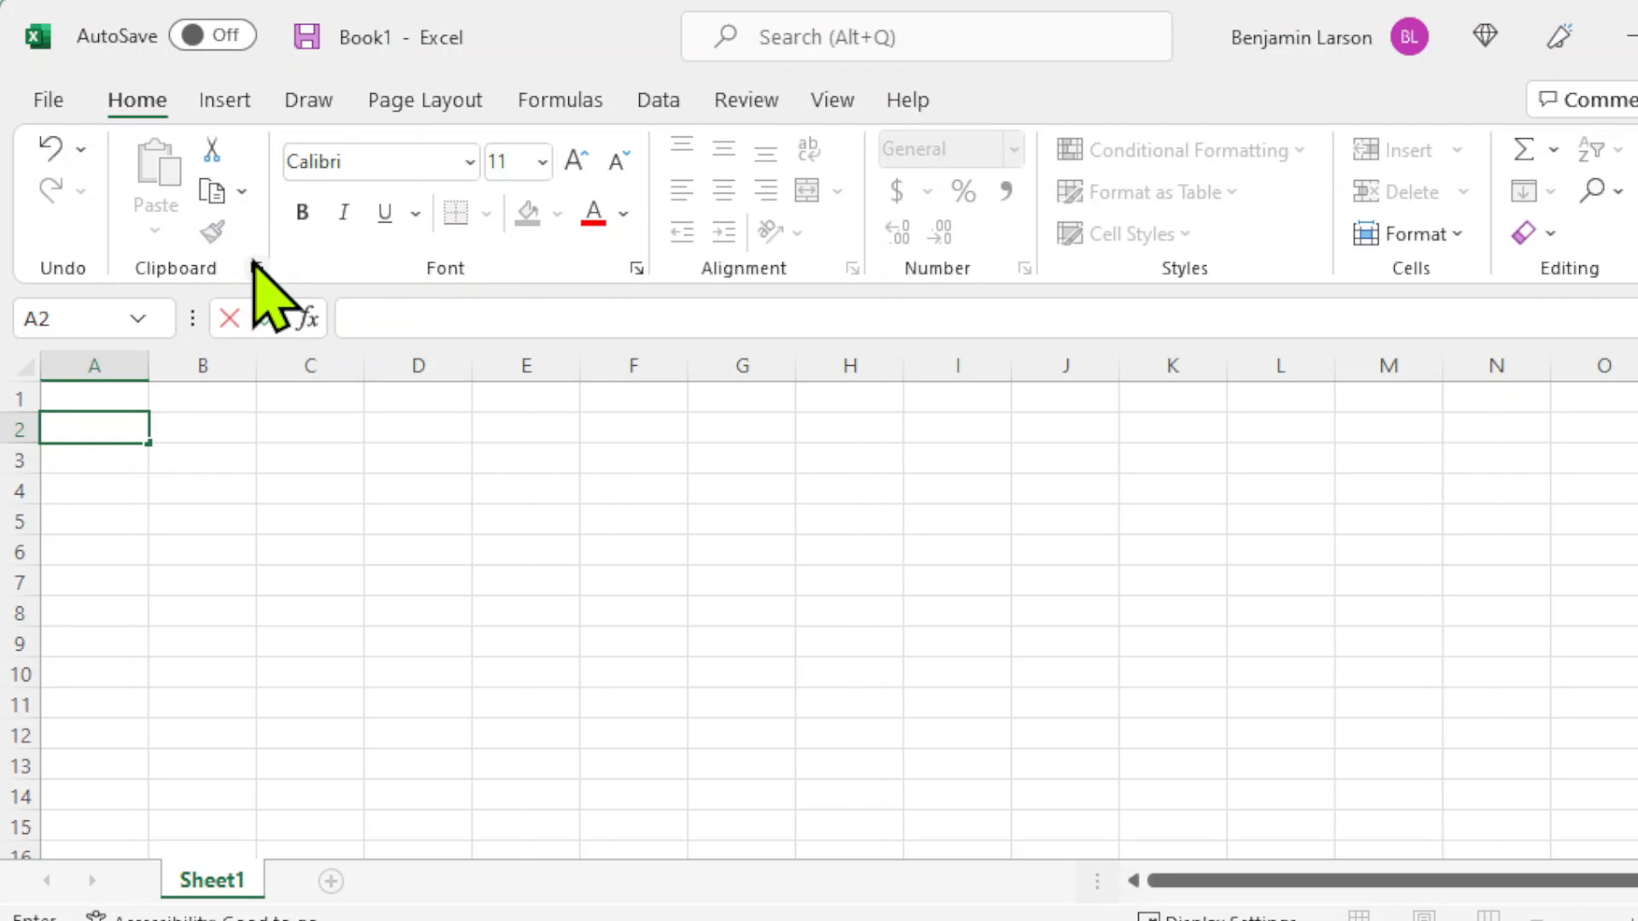
Enter the numbers 1, 2, 3 and 4 in cells A1 to A4.
left_click(111, 393)
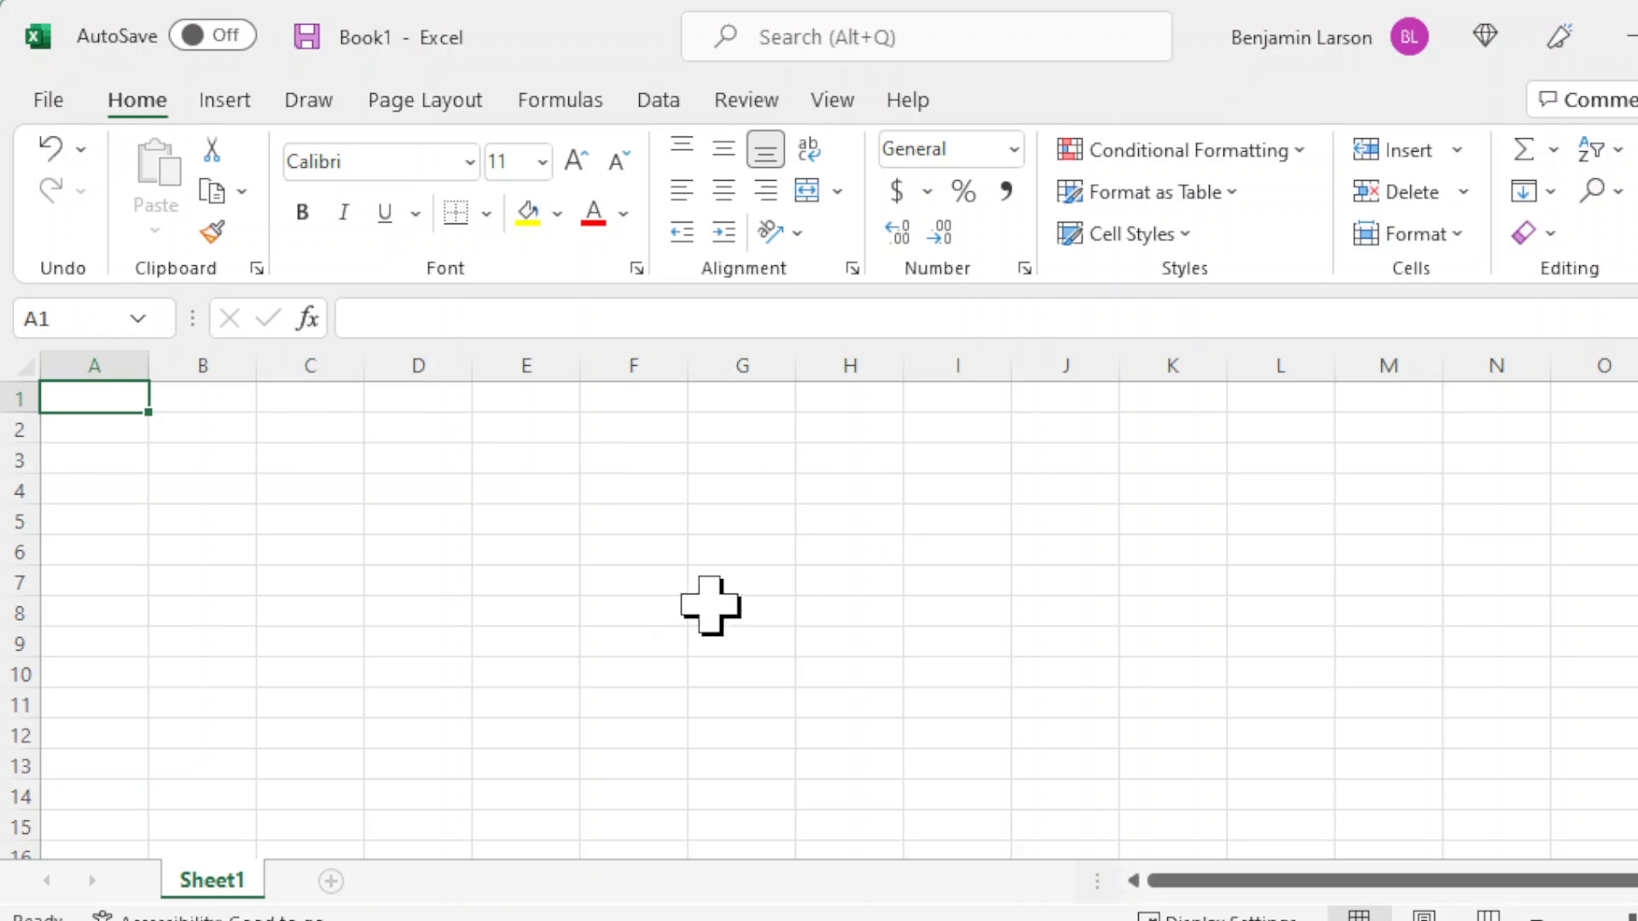
type("1")
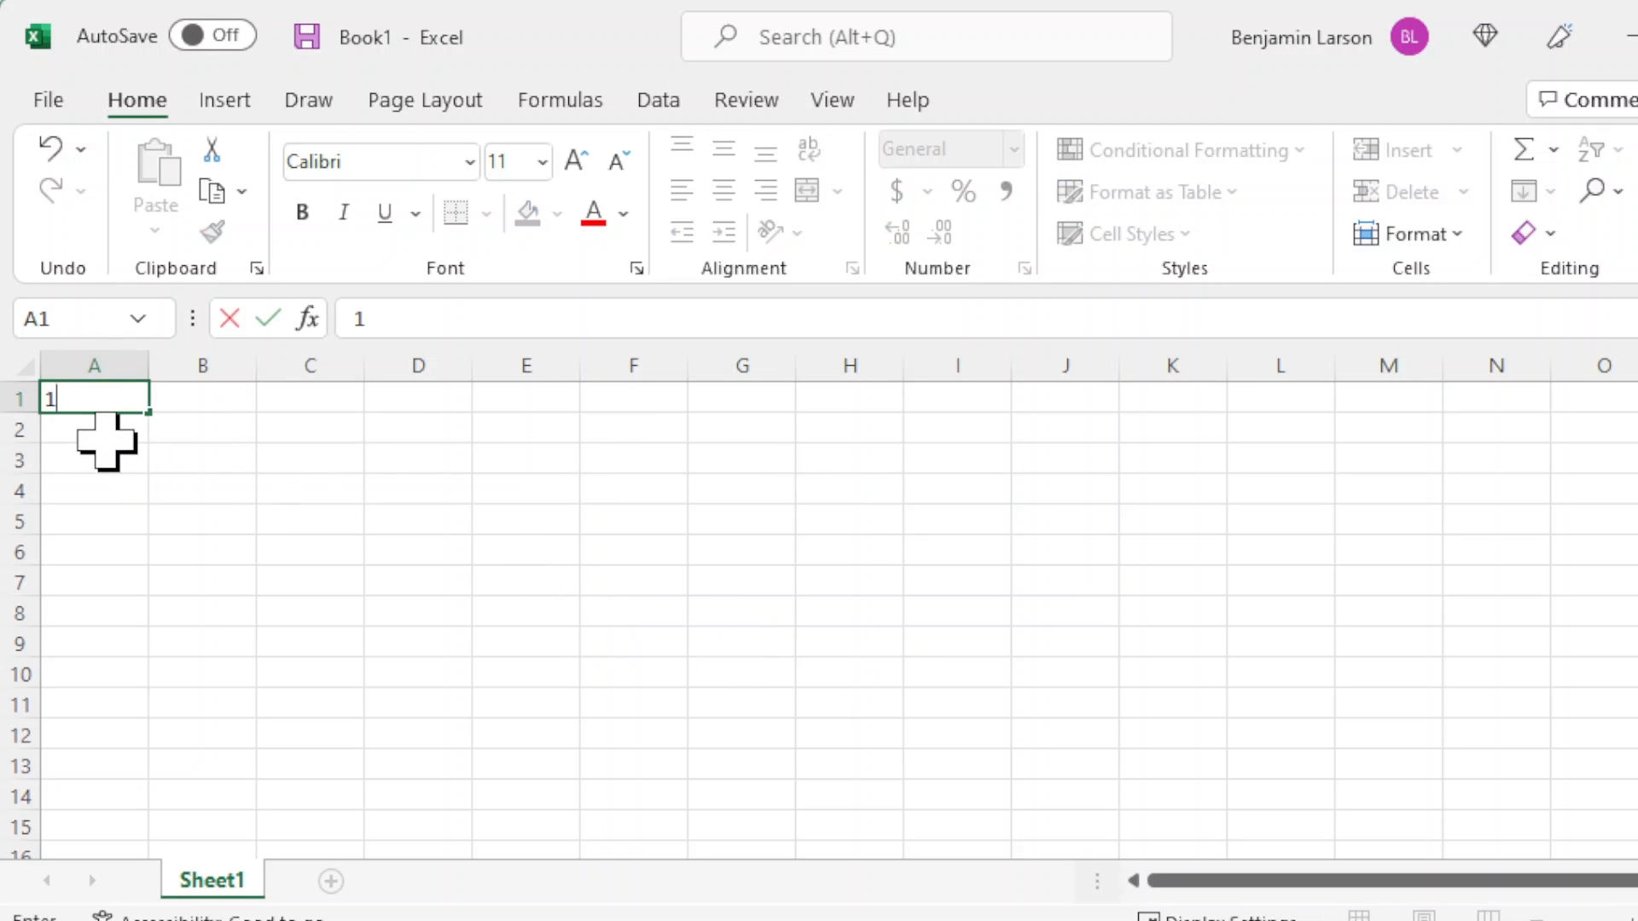
left_click(111, 431)
type("2")
left_click(120, 460)
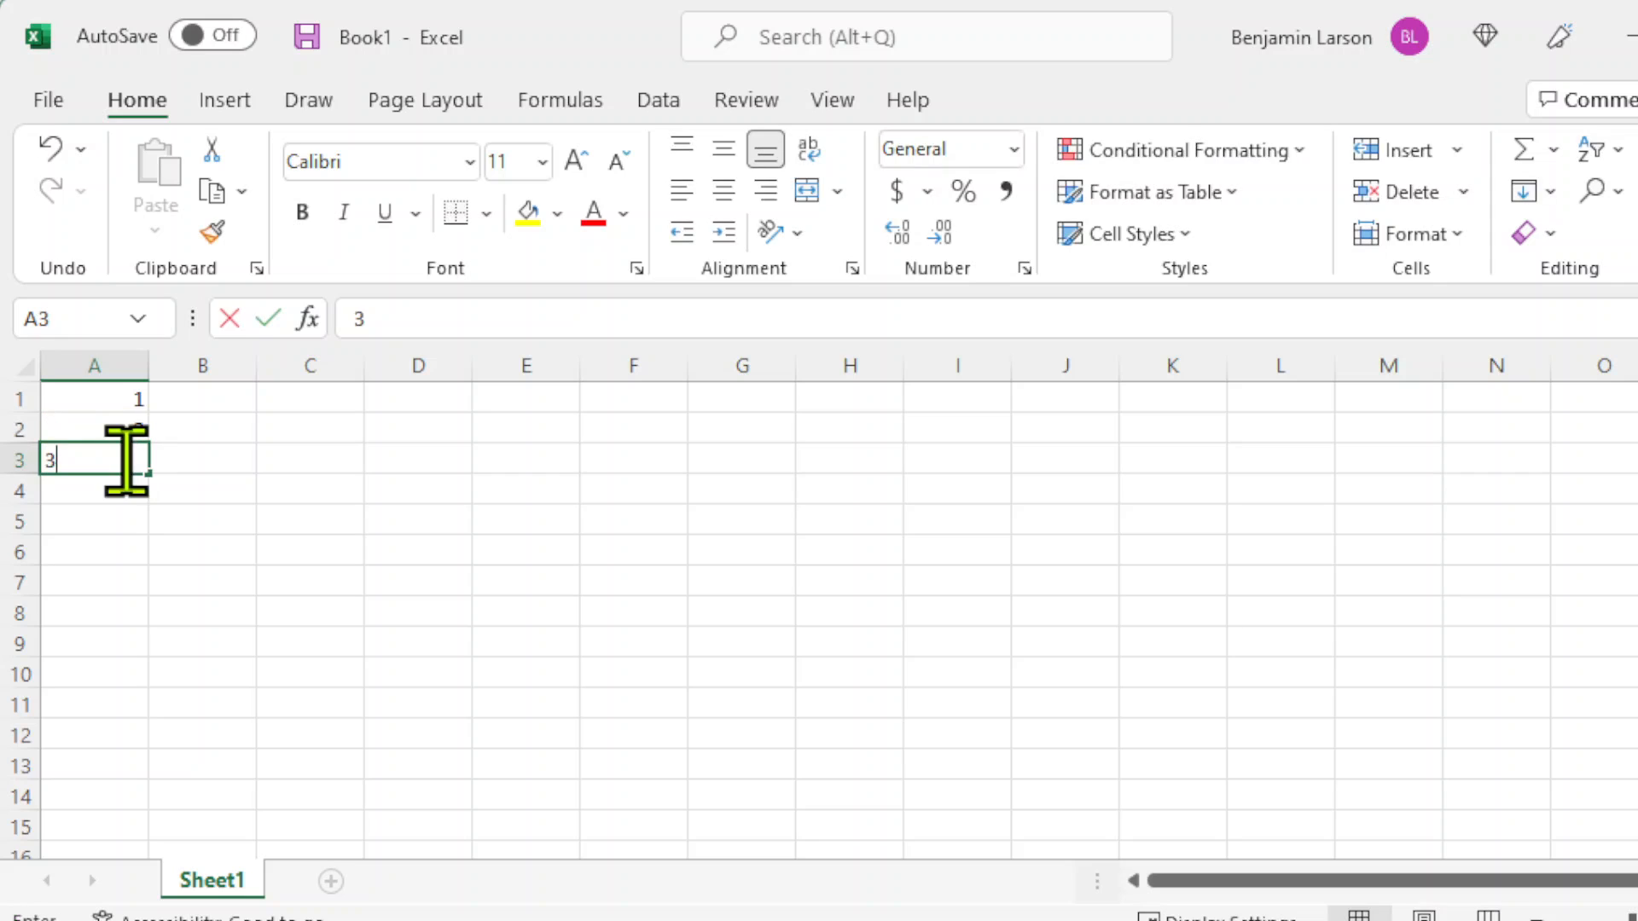
type("3")
left_click(120, 482)
type("4")
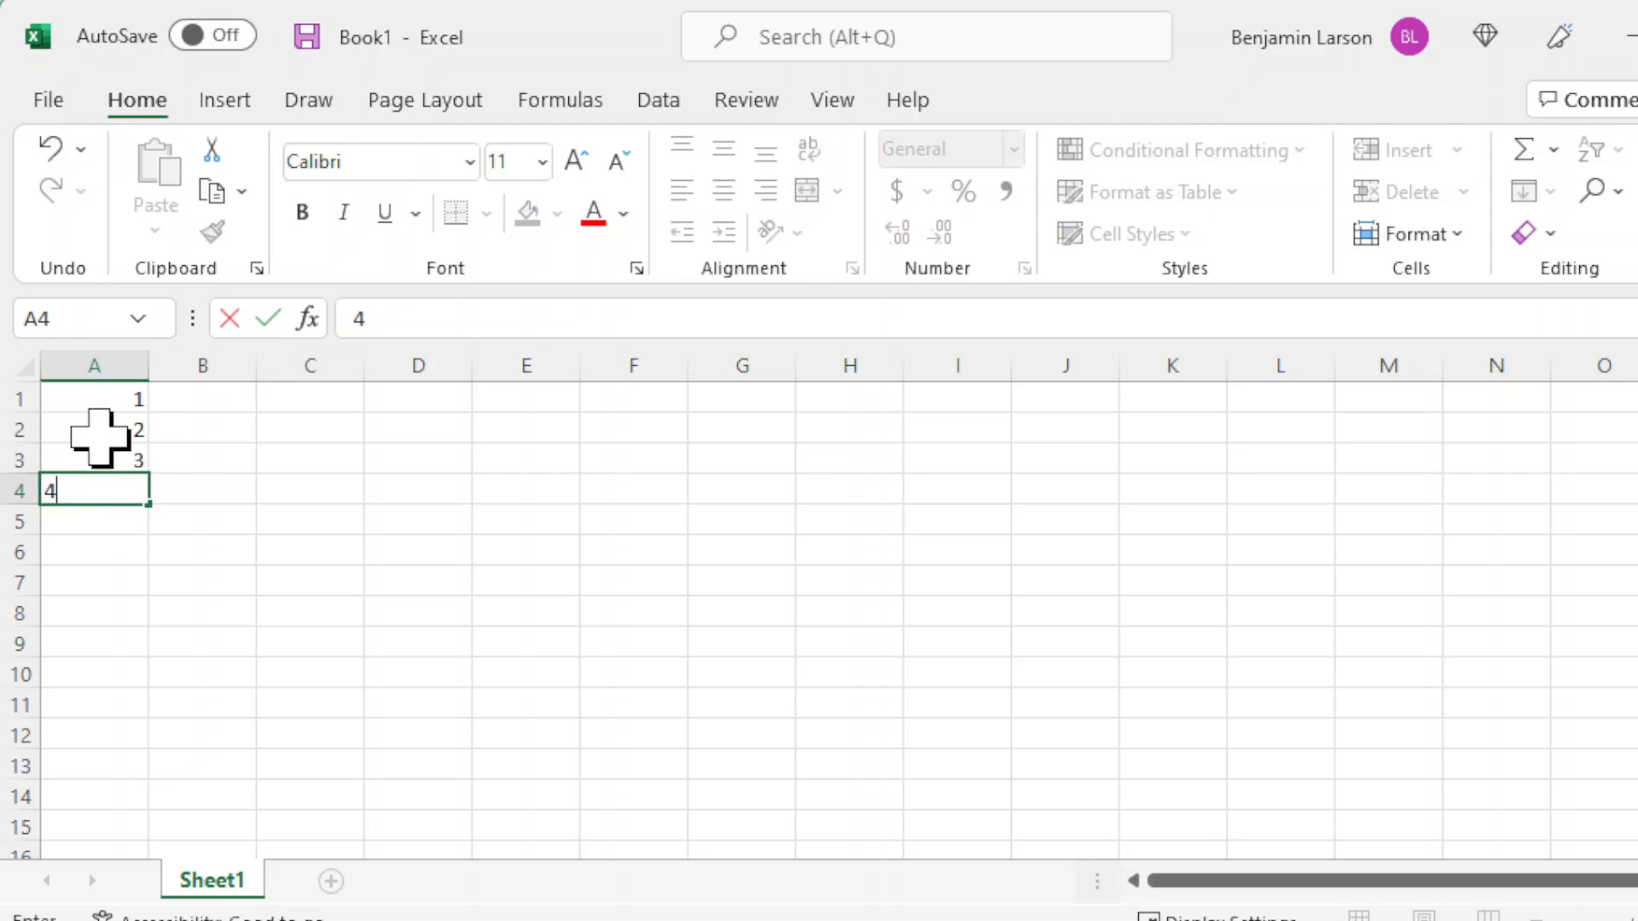
Copy the numbers in A1:A4 and paste them into column C starting at C1.
left_click_drag(110, 401, 106, 479)
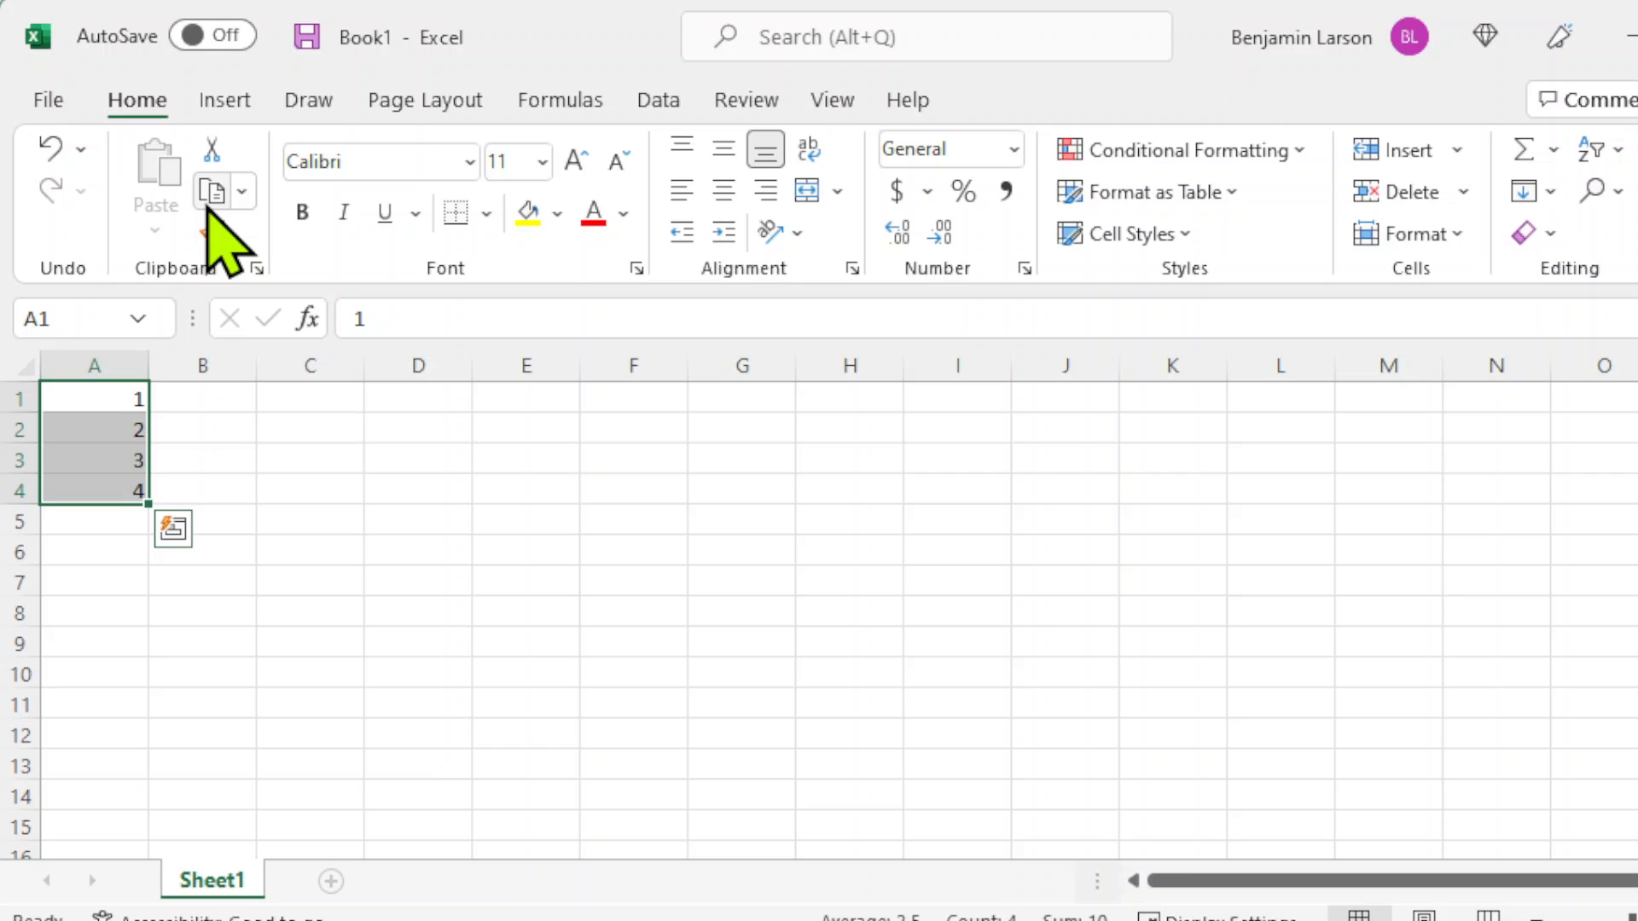
right_click(111, 431)
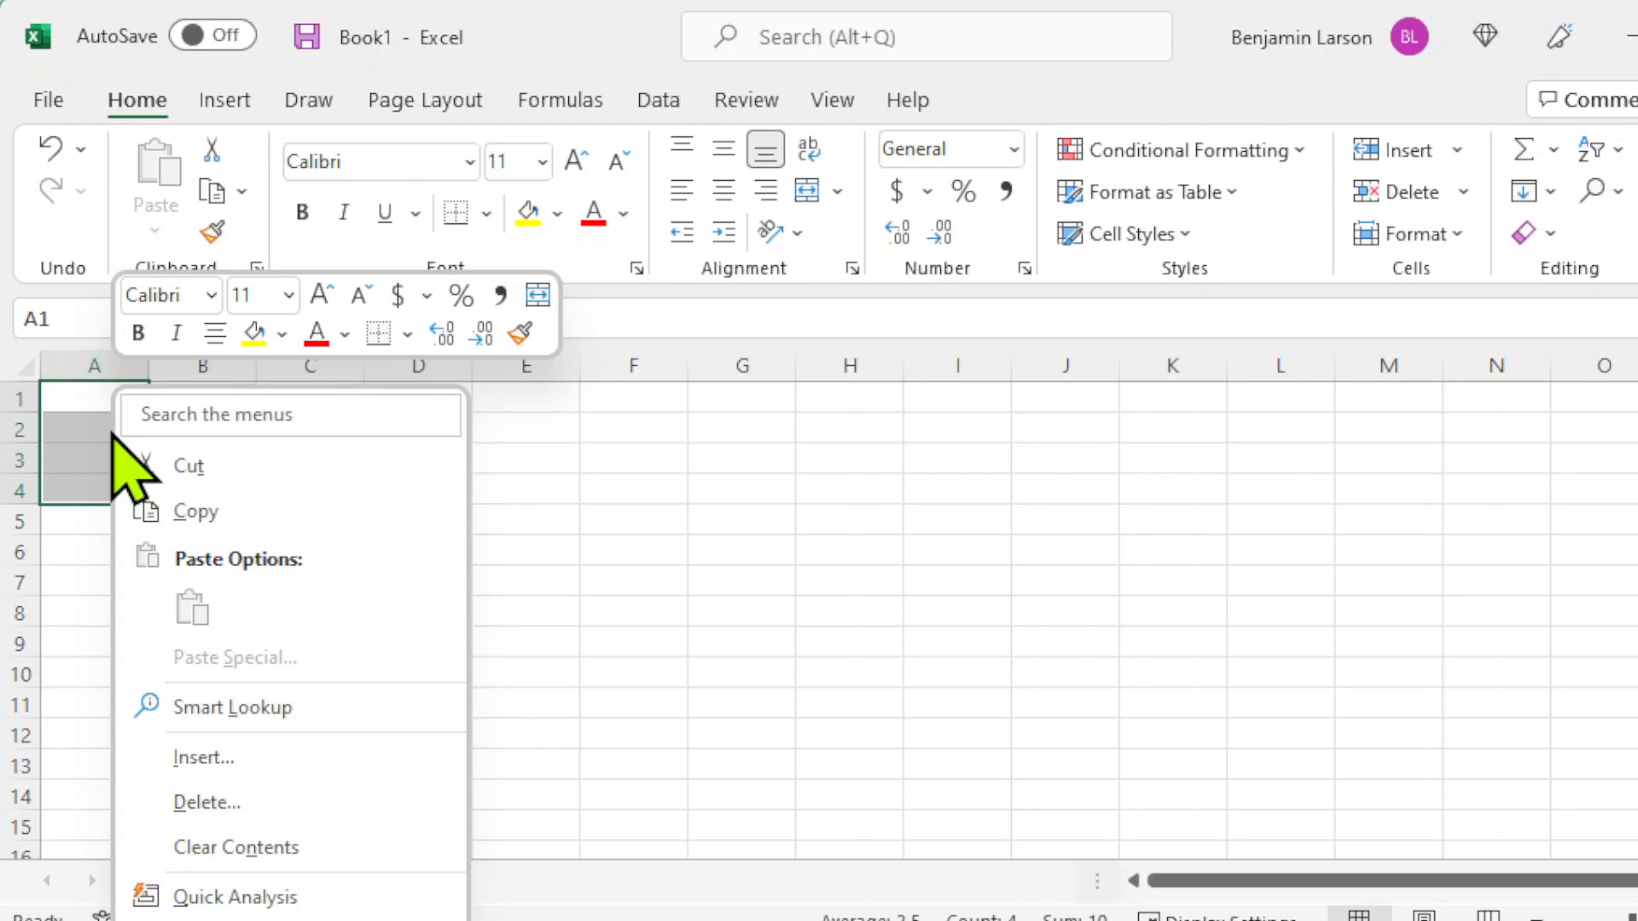
left_click(186, 520)
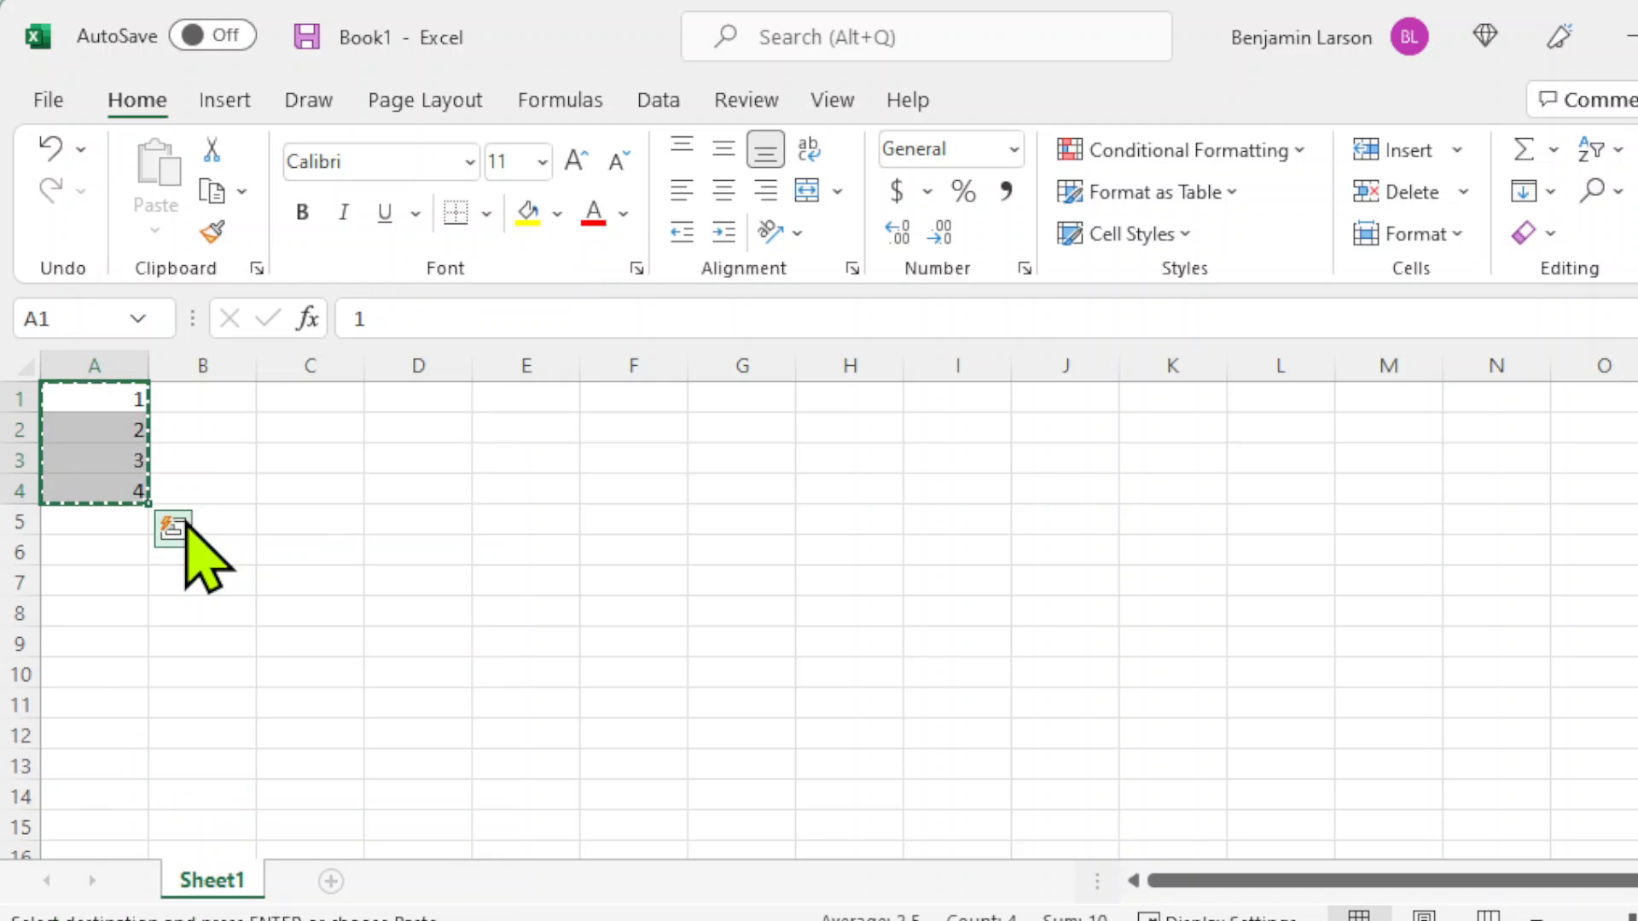
left_click(321, 399)
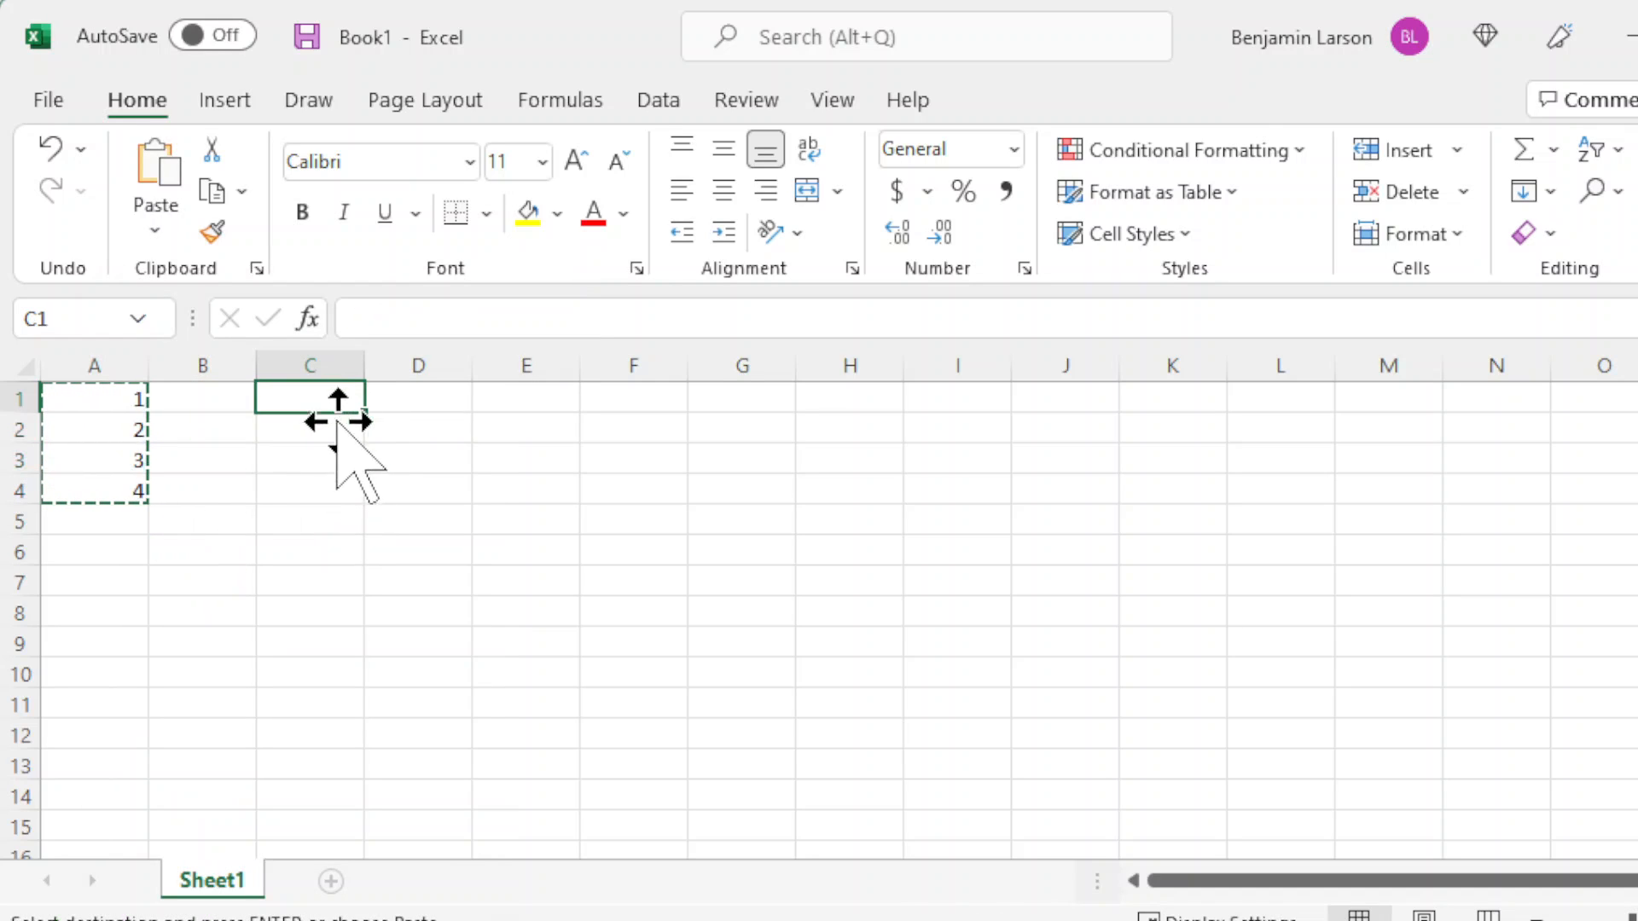
left_click(155, 158)
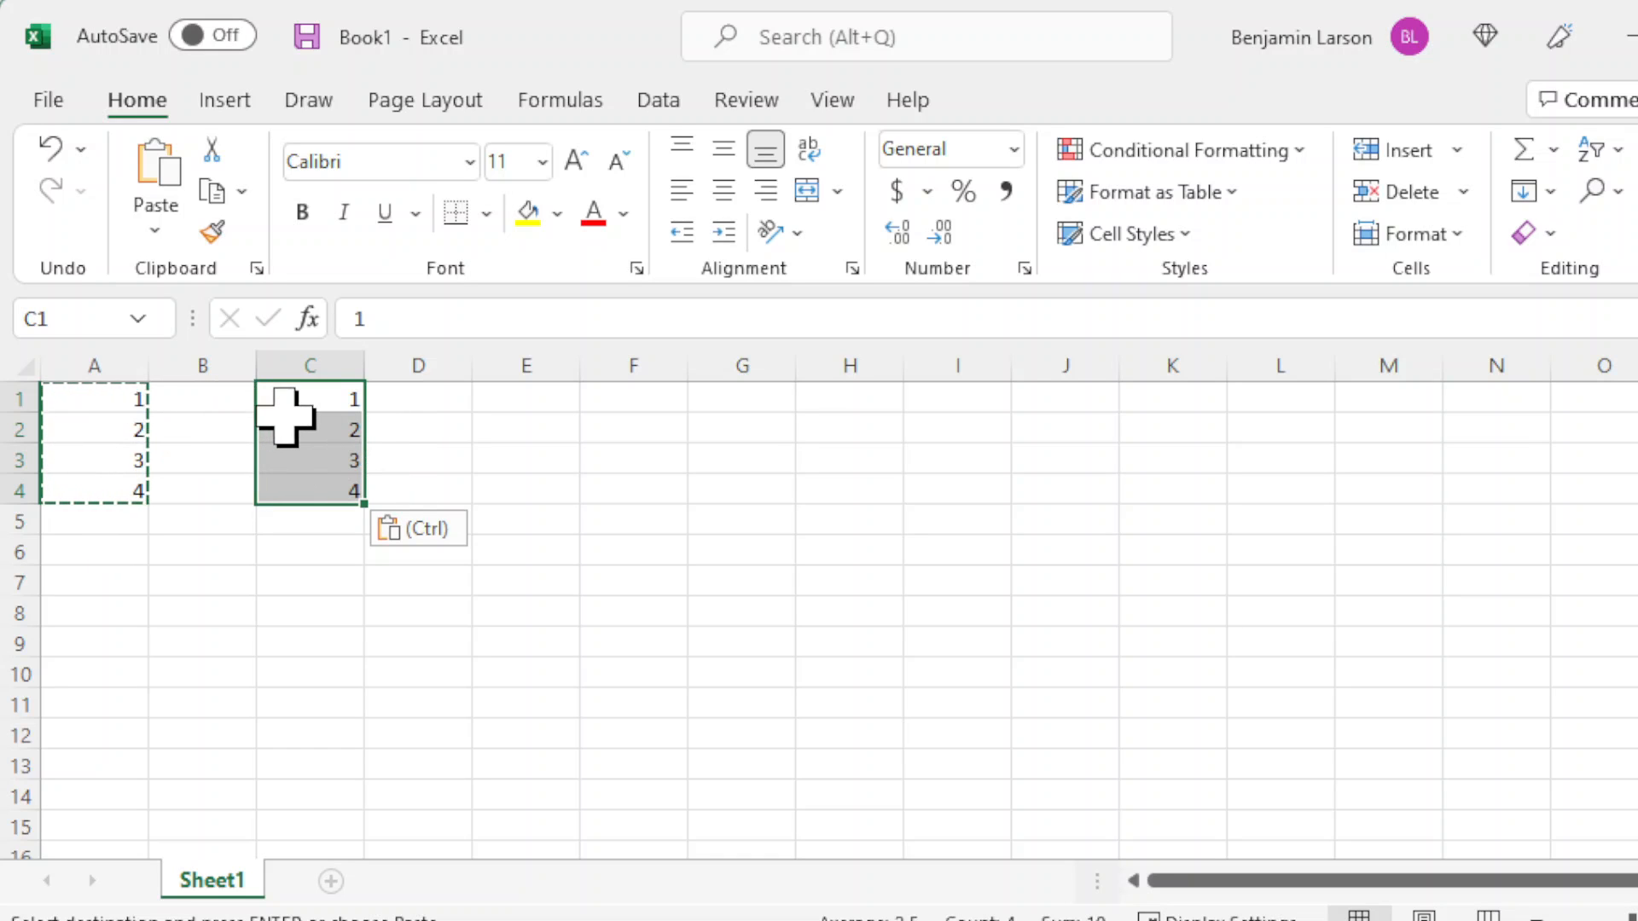
Cut the numbers in C1:C4 and paste them into column E starting at E1.
left_click(330, 446)
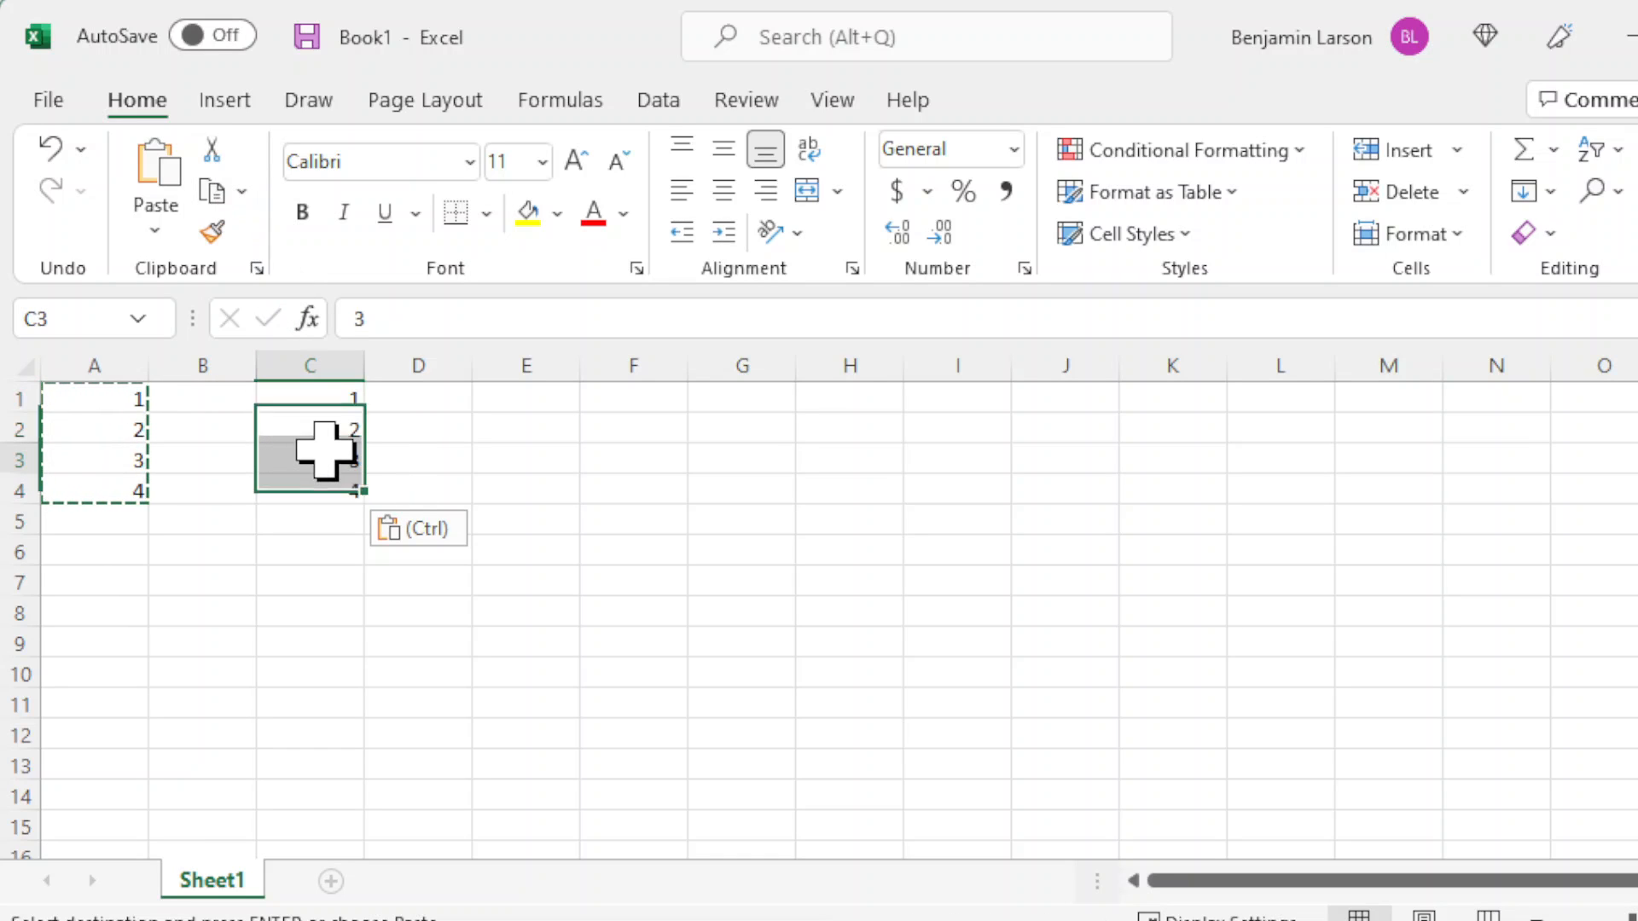
left_click_drag(329, 395, 329, 475)
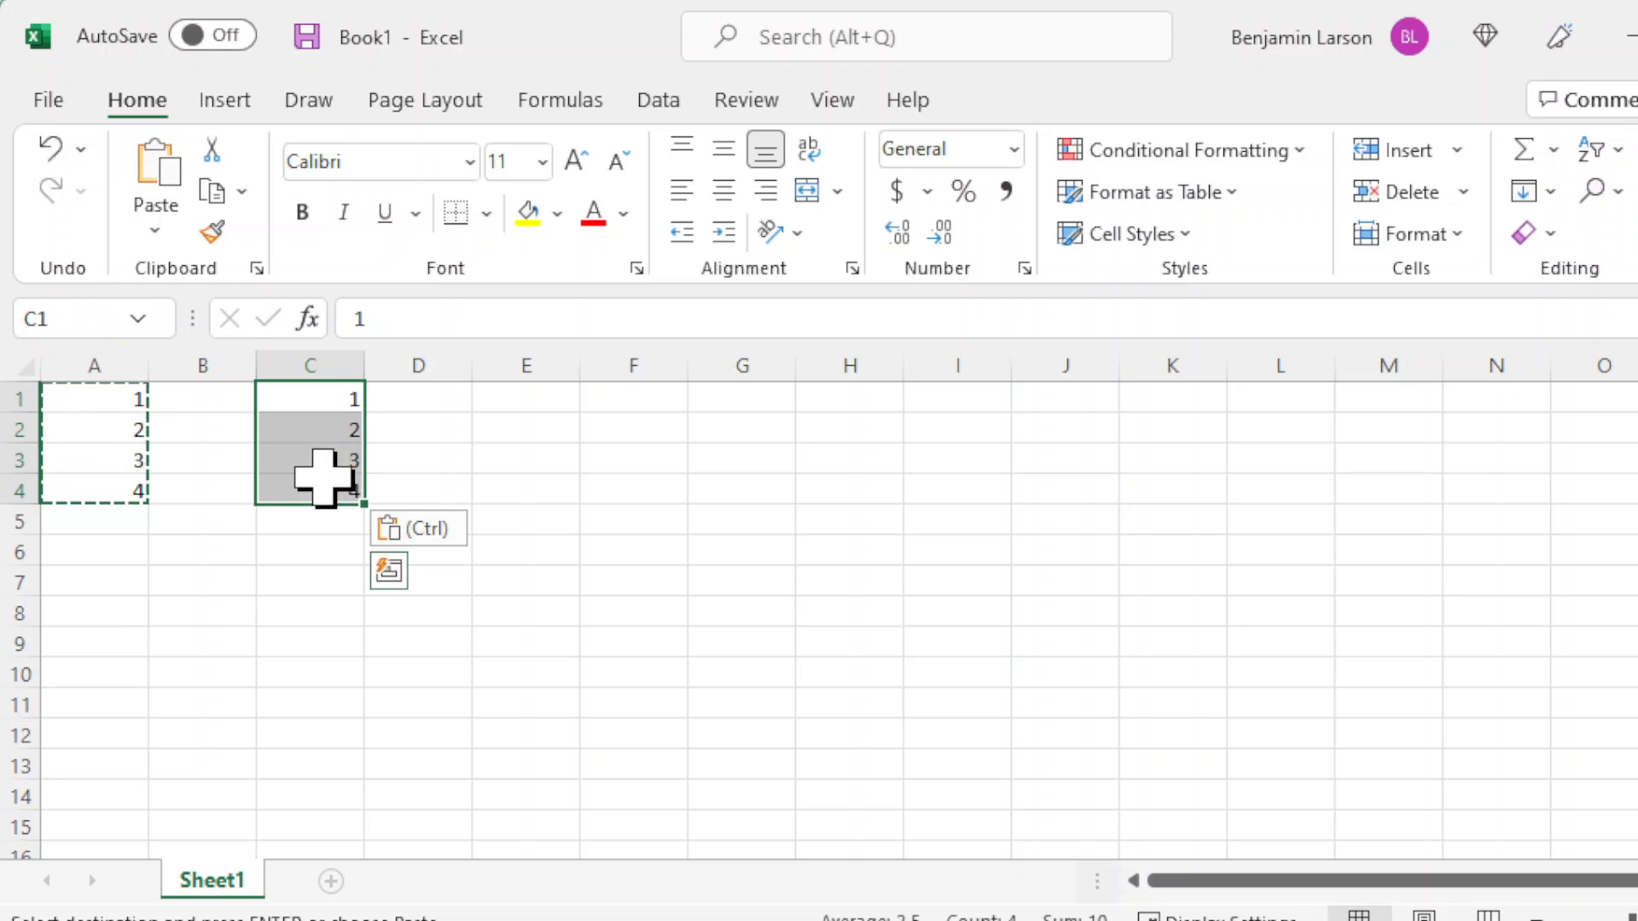
left_click(213, 147)
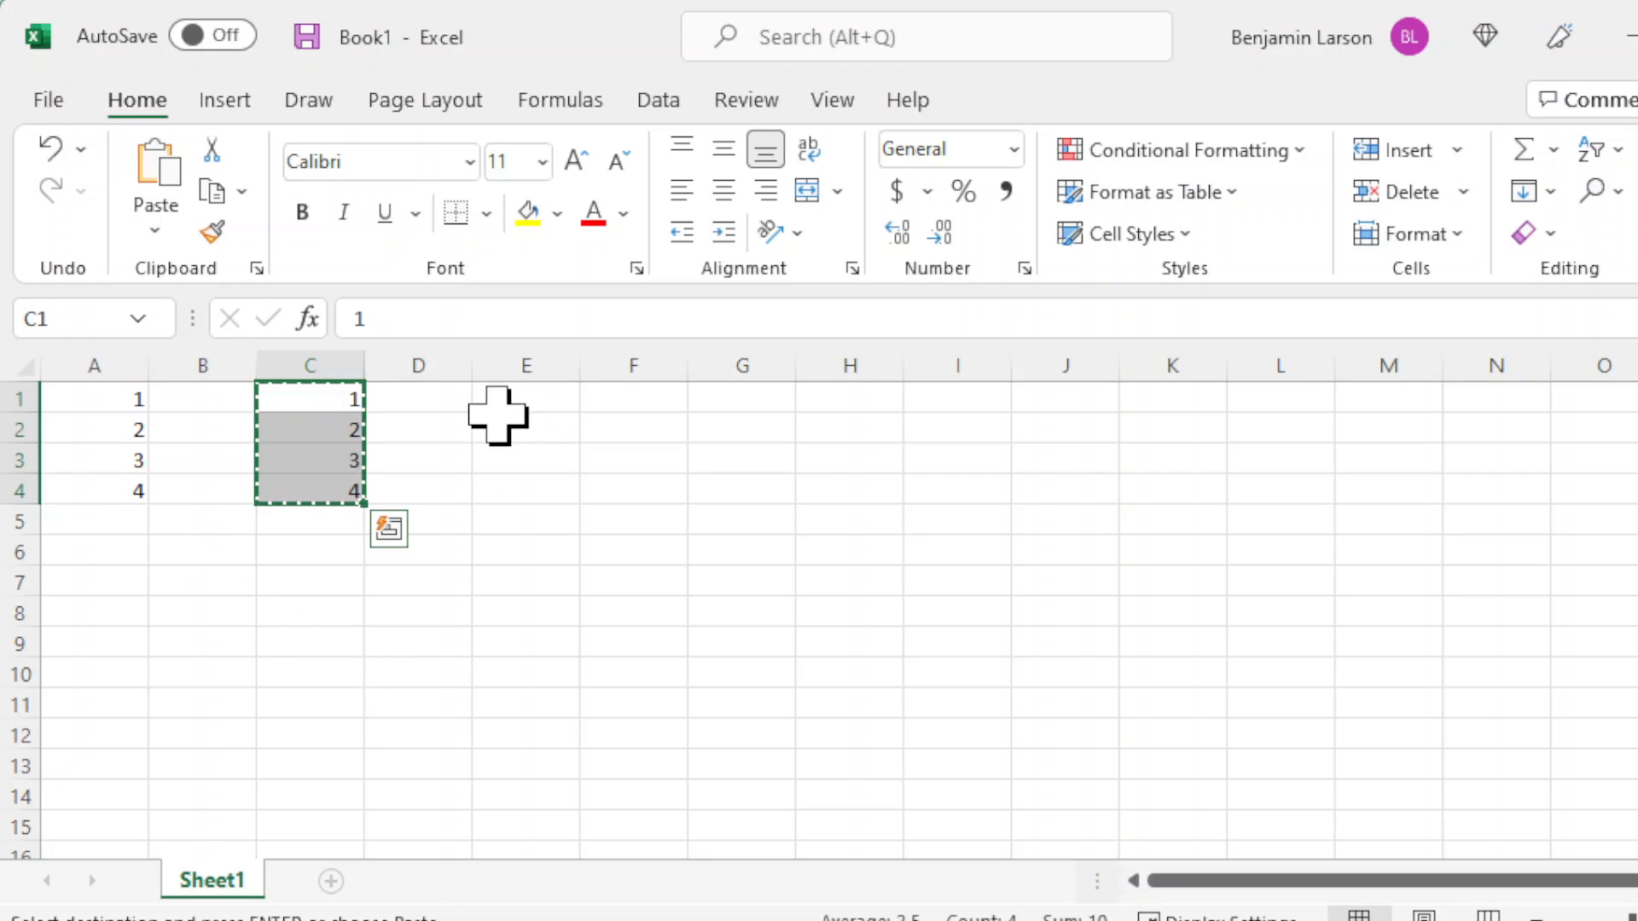
left_click(516, 400)
left_click(148, 164)
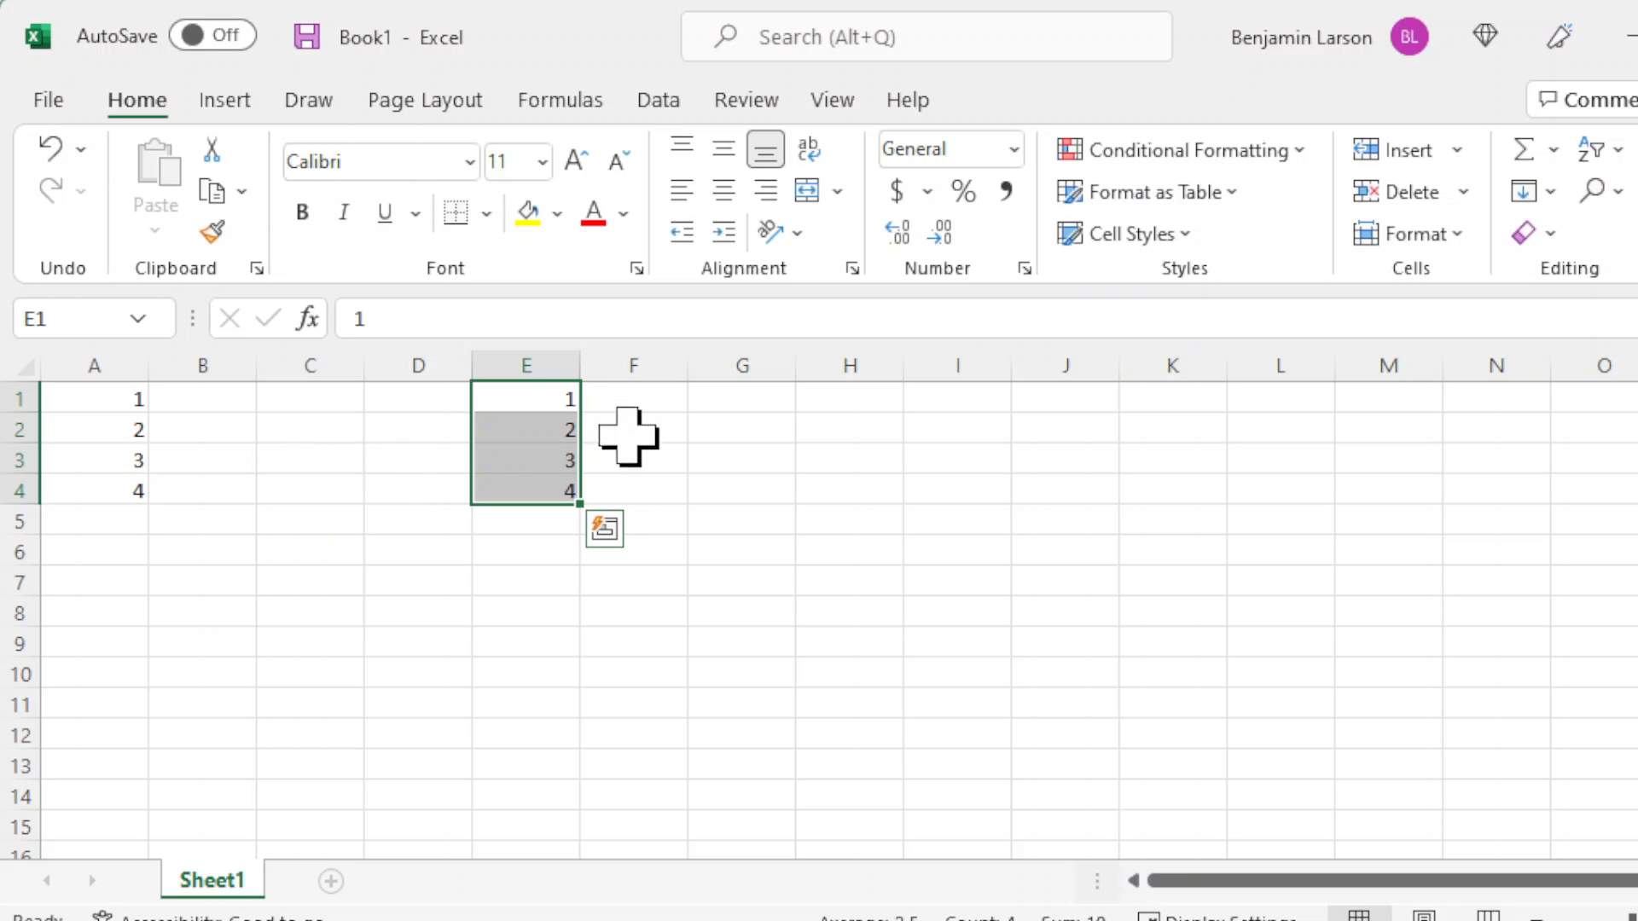
Copy A1:A4 and display the Clipboard's list of collected items.
left_click_drag(121, 395, 112, 498)
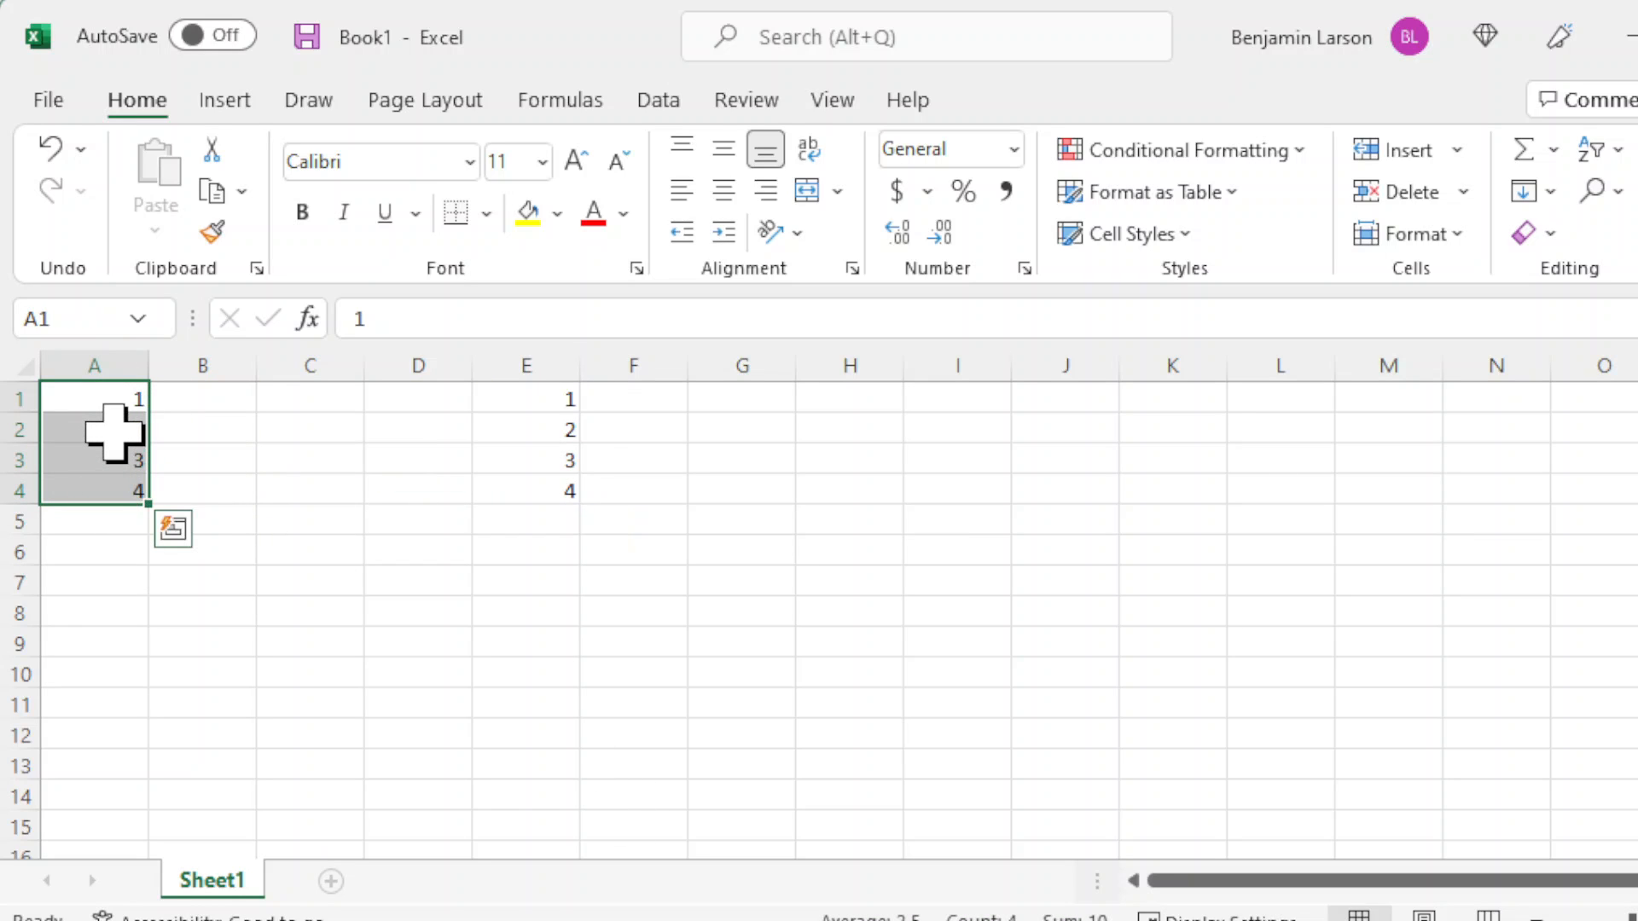
right_click(114, 433)
left_click(191, 508)
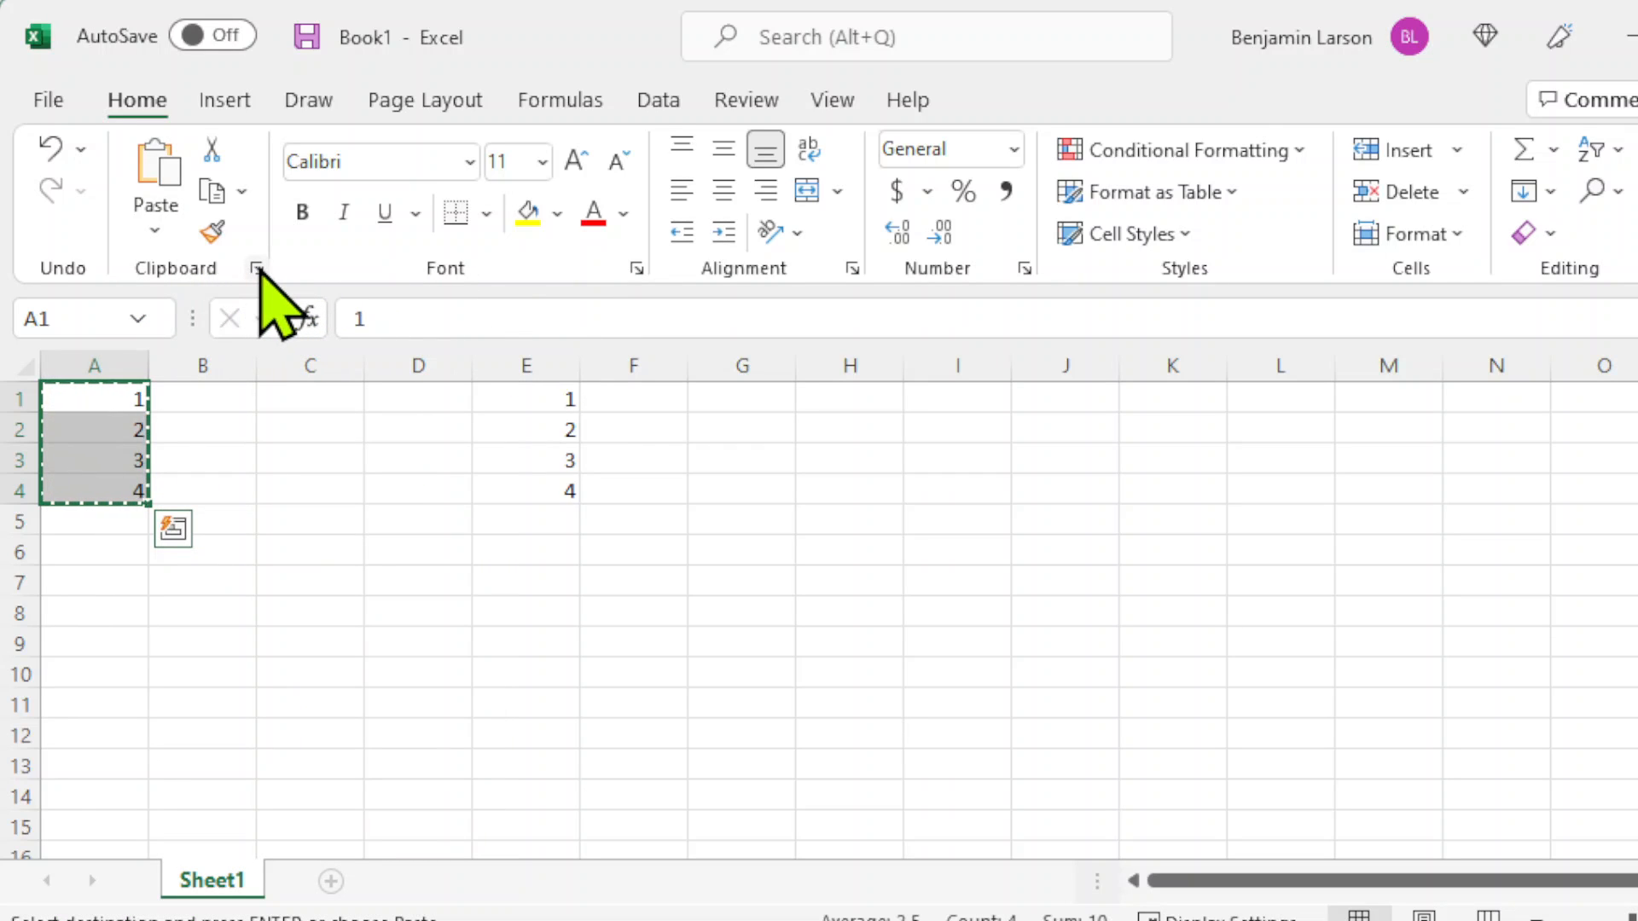
left_click(256, 269)
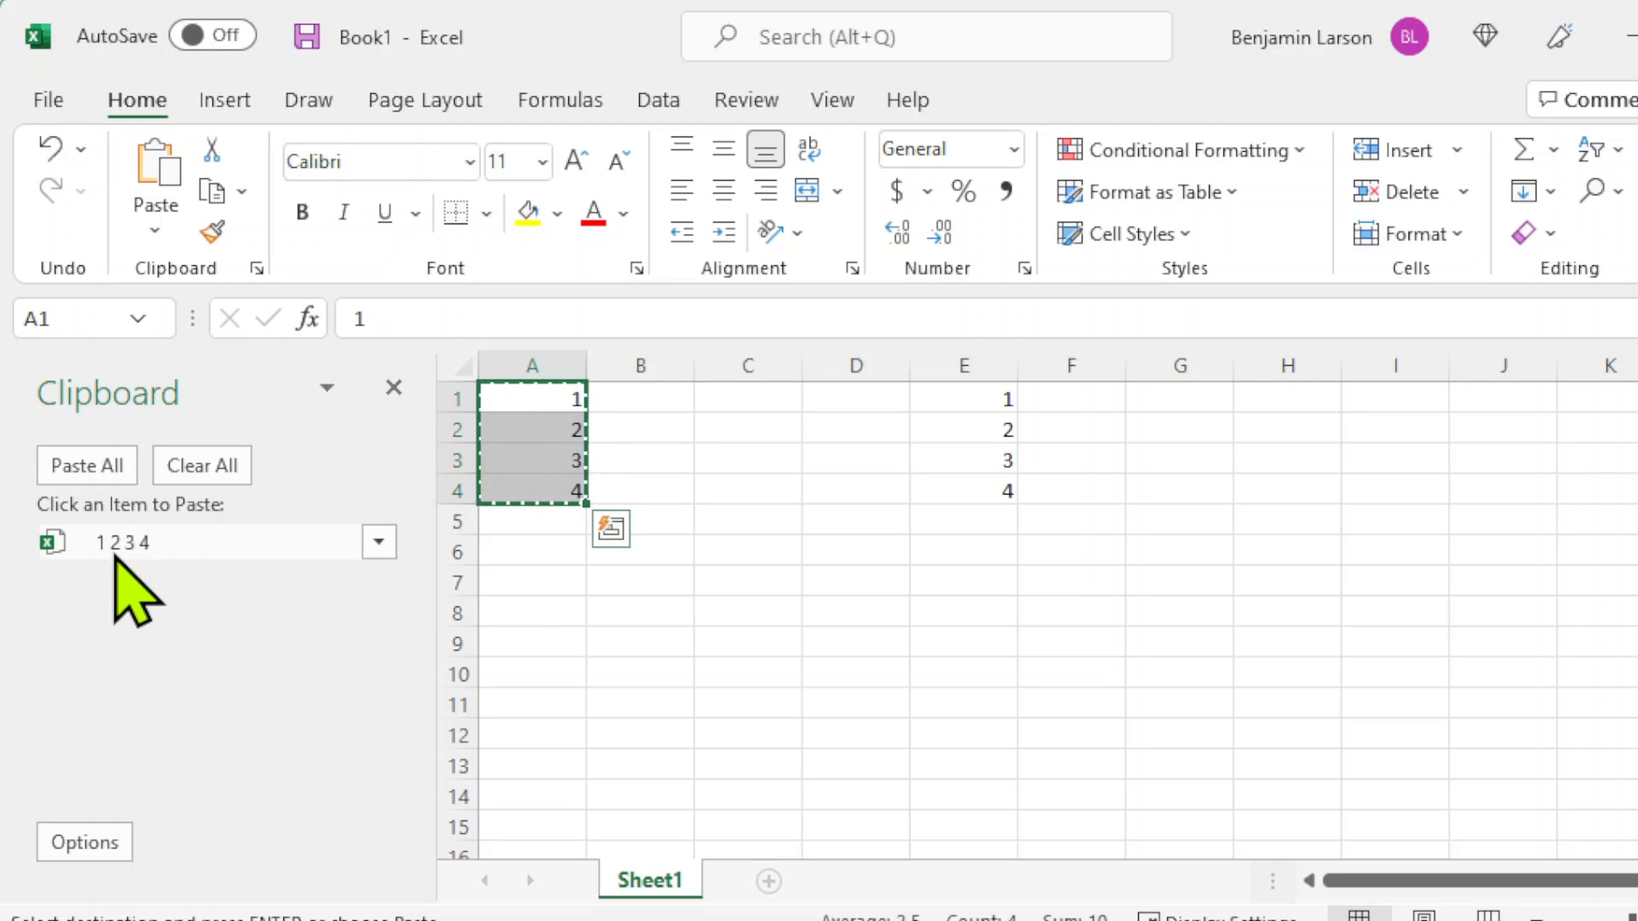
Enter the letters a, b and c in cells B1 to B3 and copy that range to the clipboard.
left_click(646, 398)
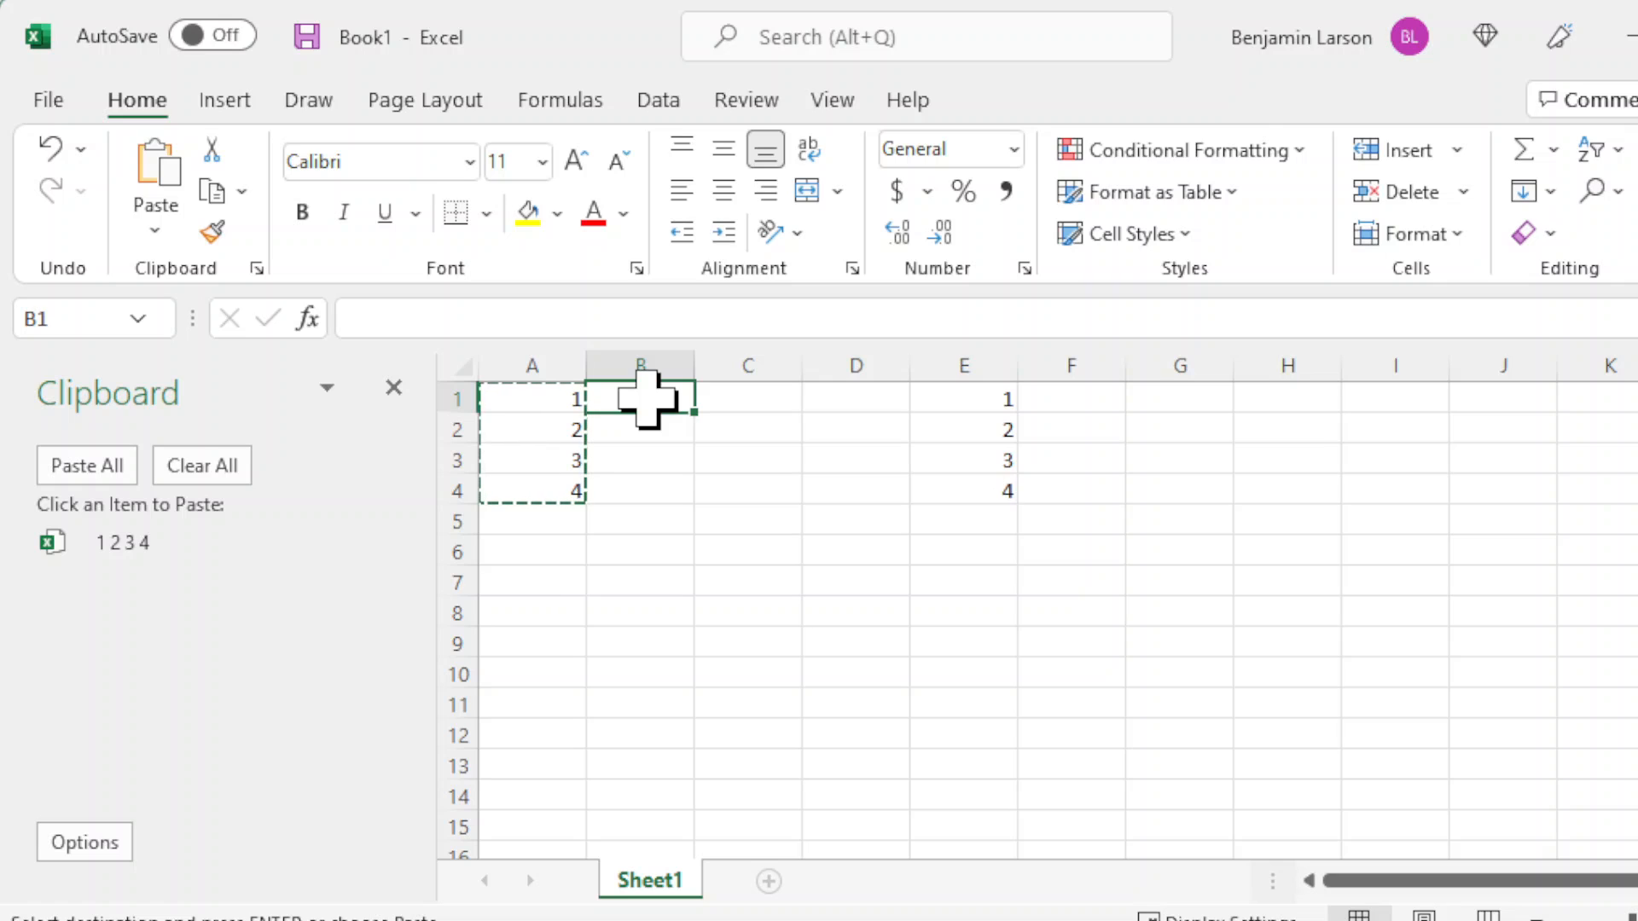
type("a")
key("Return")
type("b")
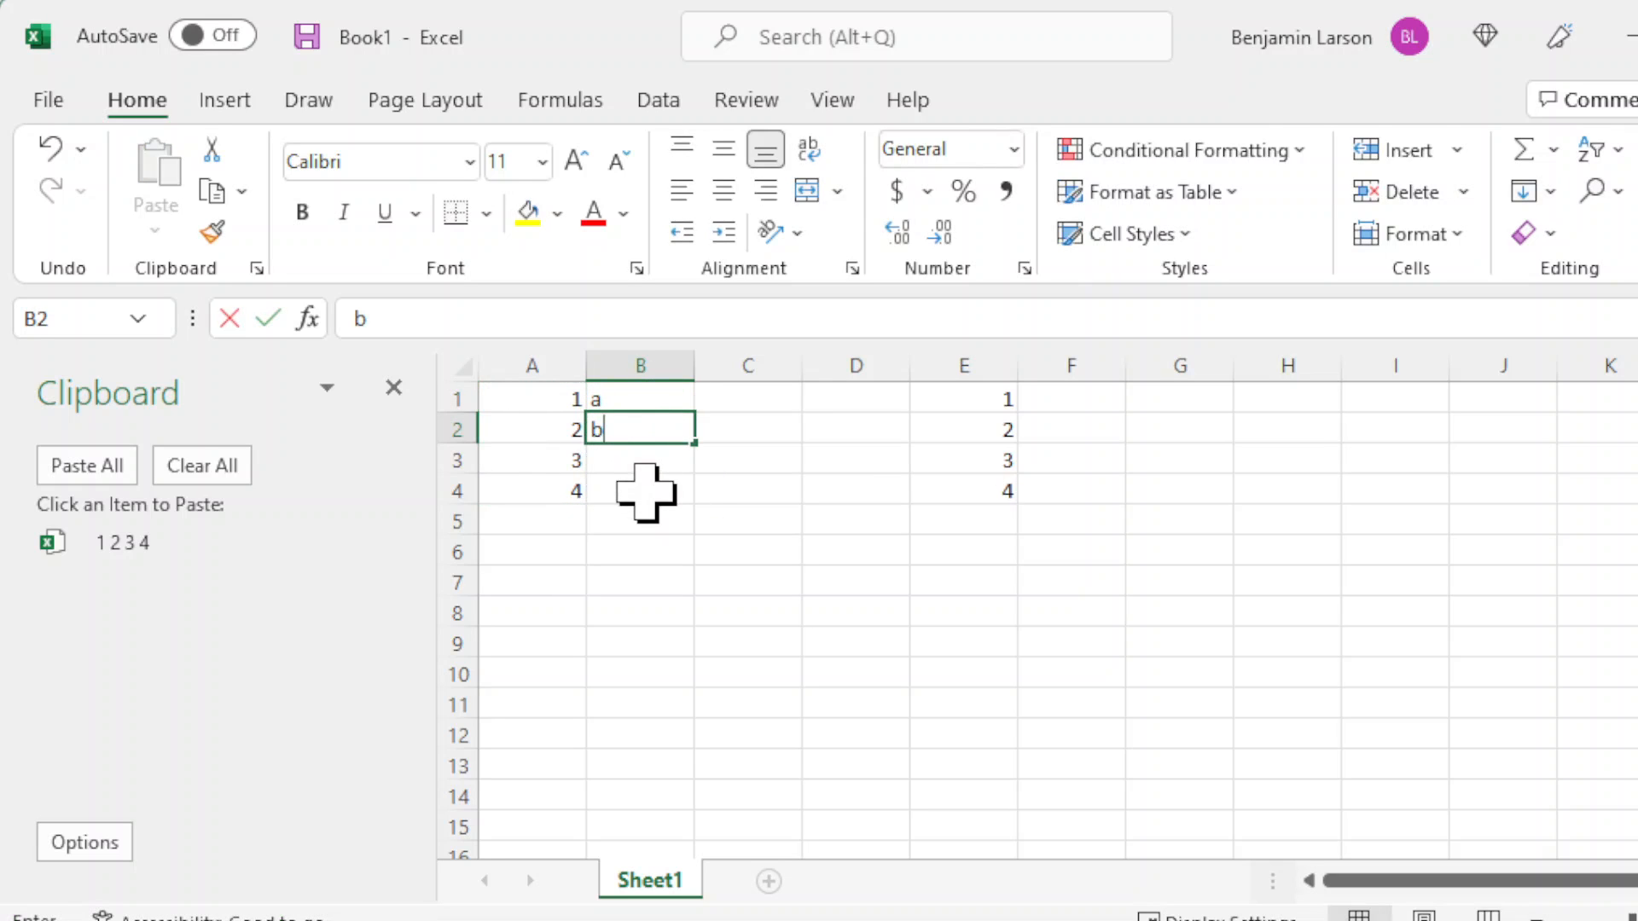
key("Return")
type("c")
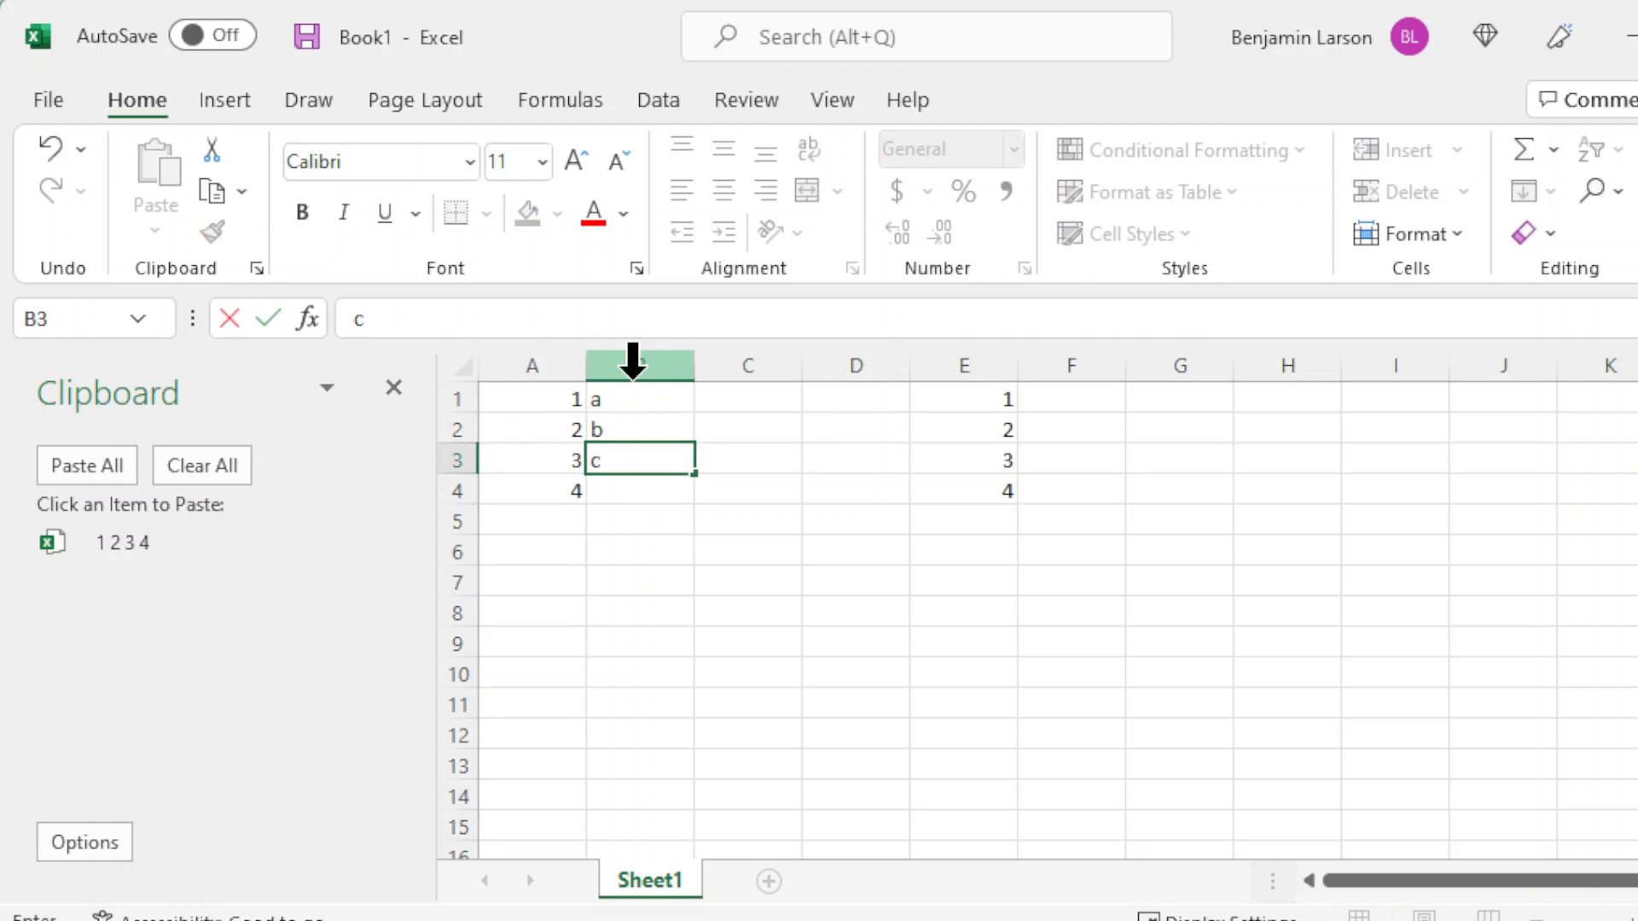
left_click_drag(632, 397, 640, 447)
left_click(211, 193)
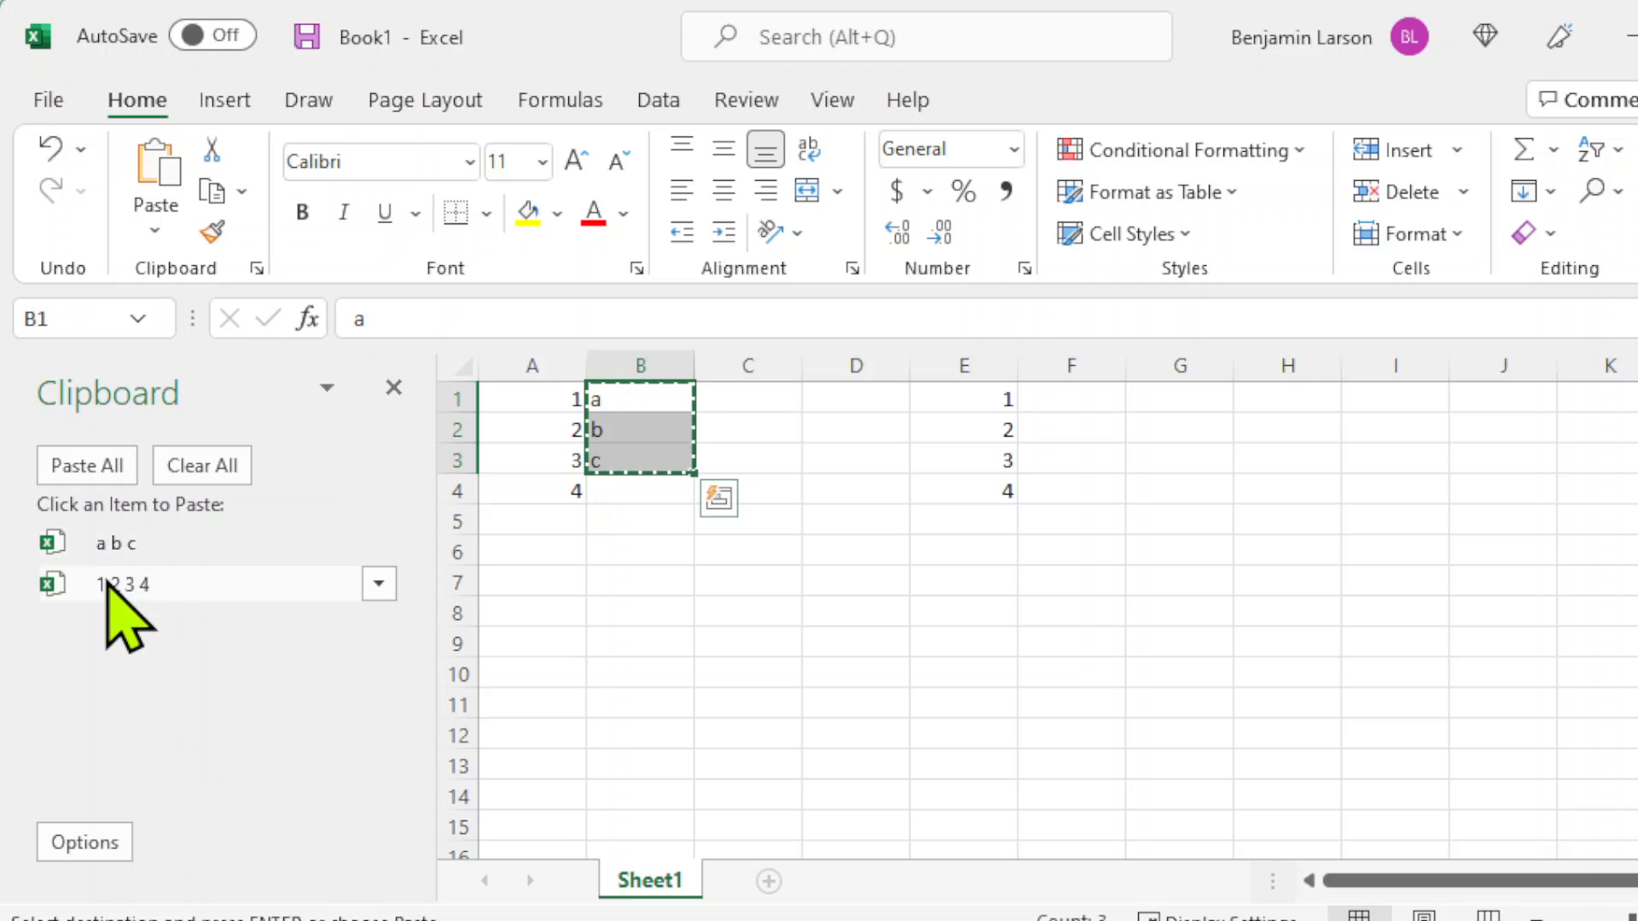
Paste the collected 1 2 3 4 item at D1 and the a b c item at B6.
left_click(840, 396)
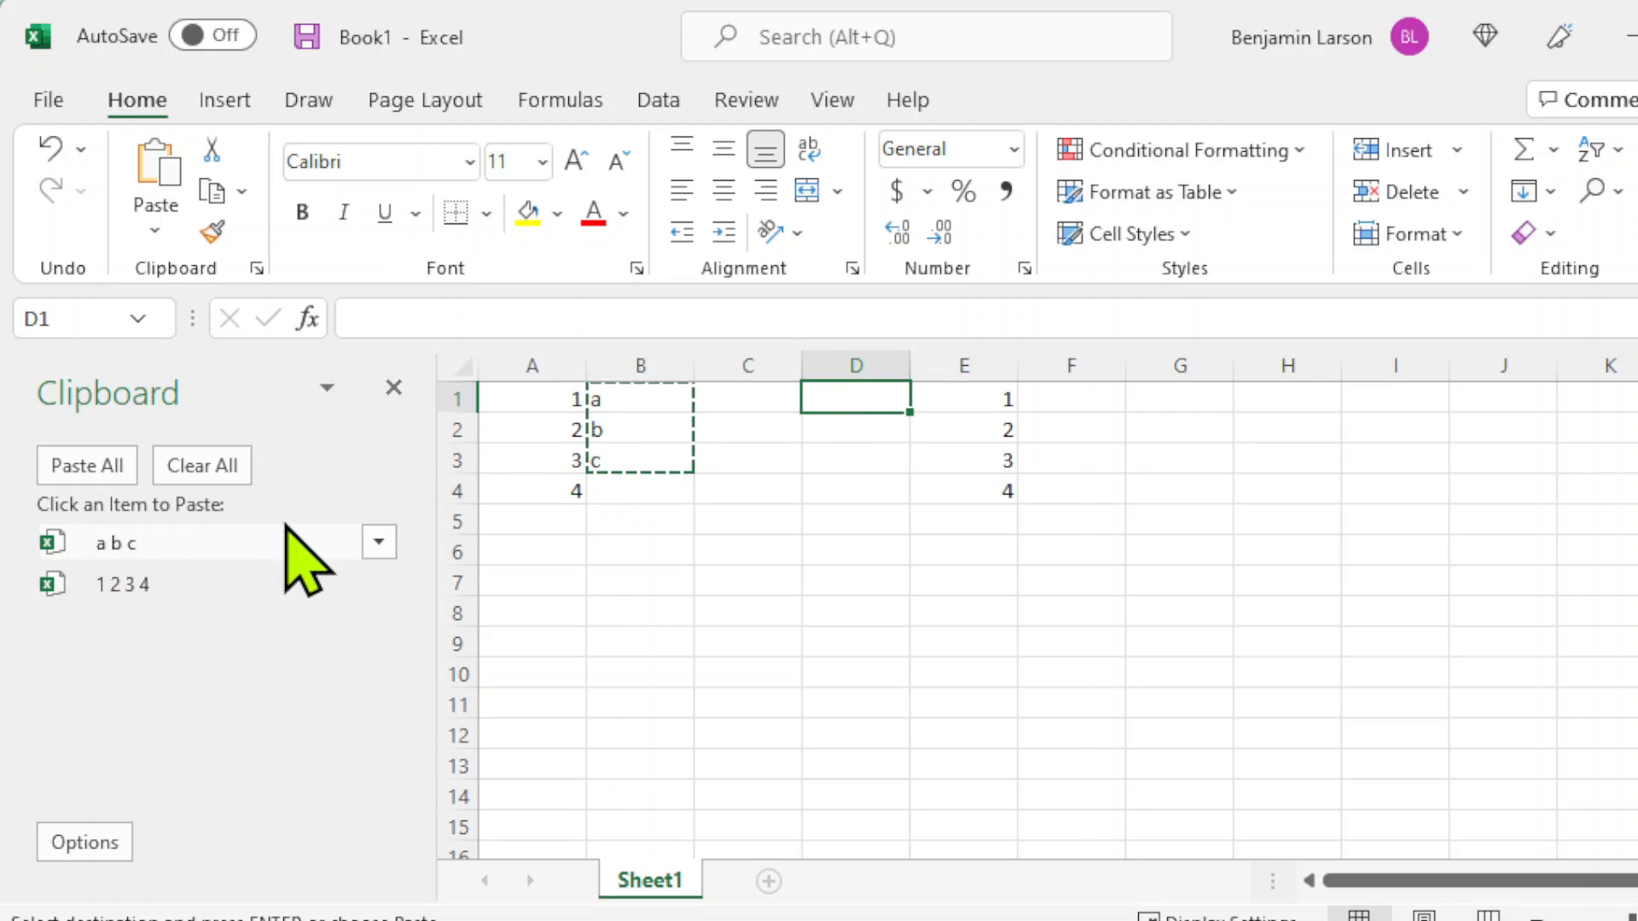
left_click(132, 584)
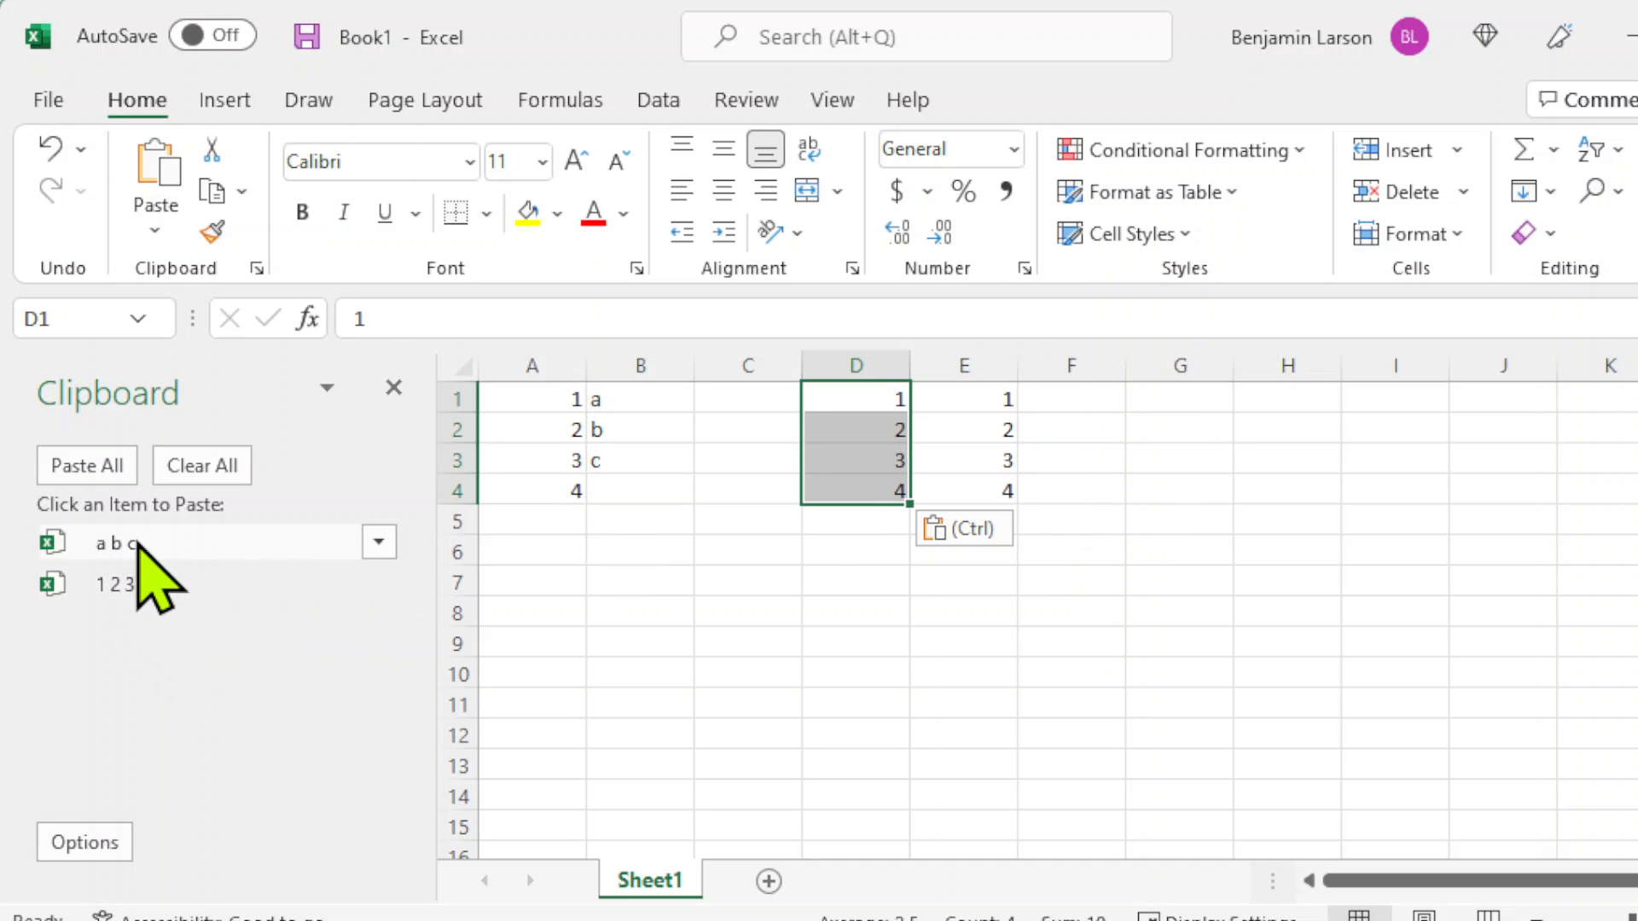
left_click(647, 555)
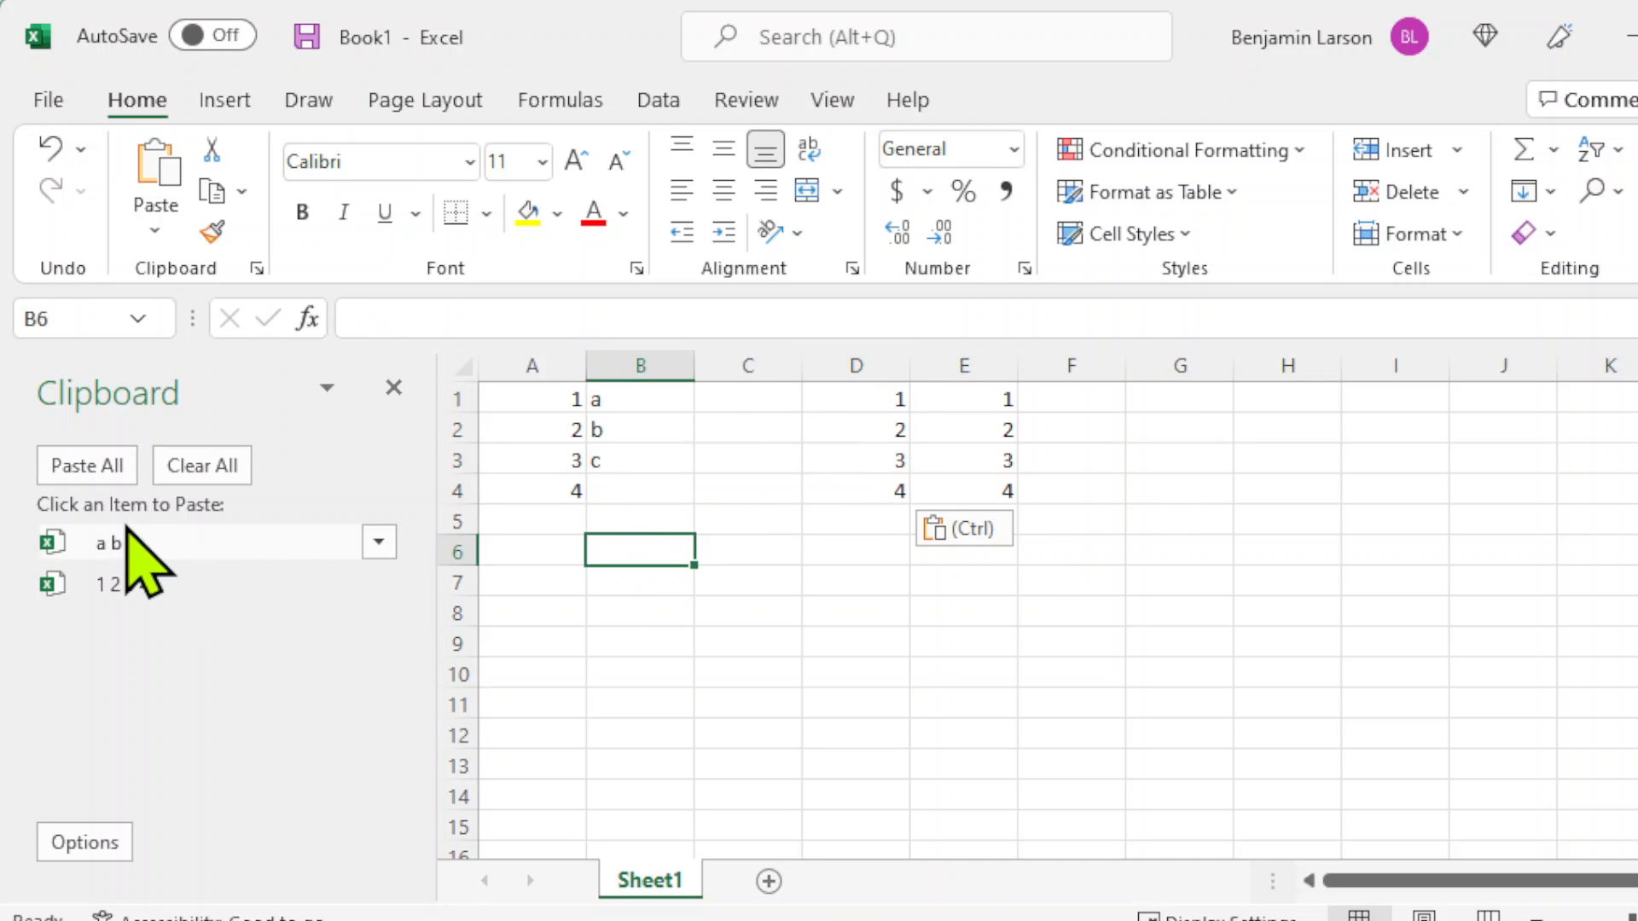
left_click(125, 537)
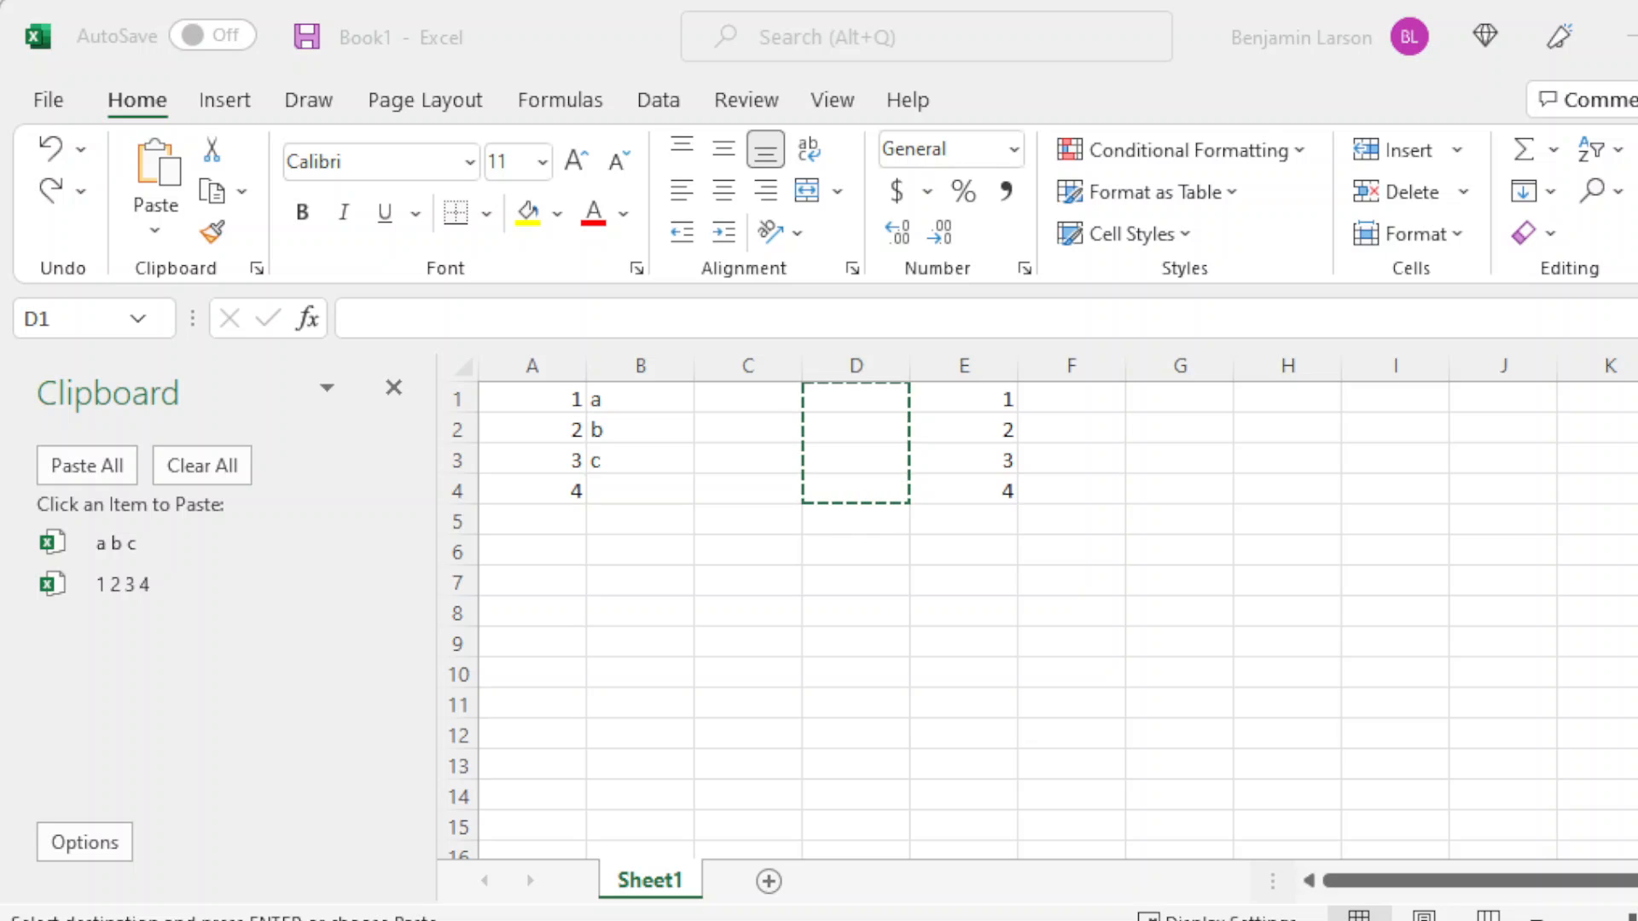
Clear all collected items from the Clipboard and close its list.
left_click(114, 541)
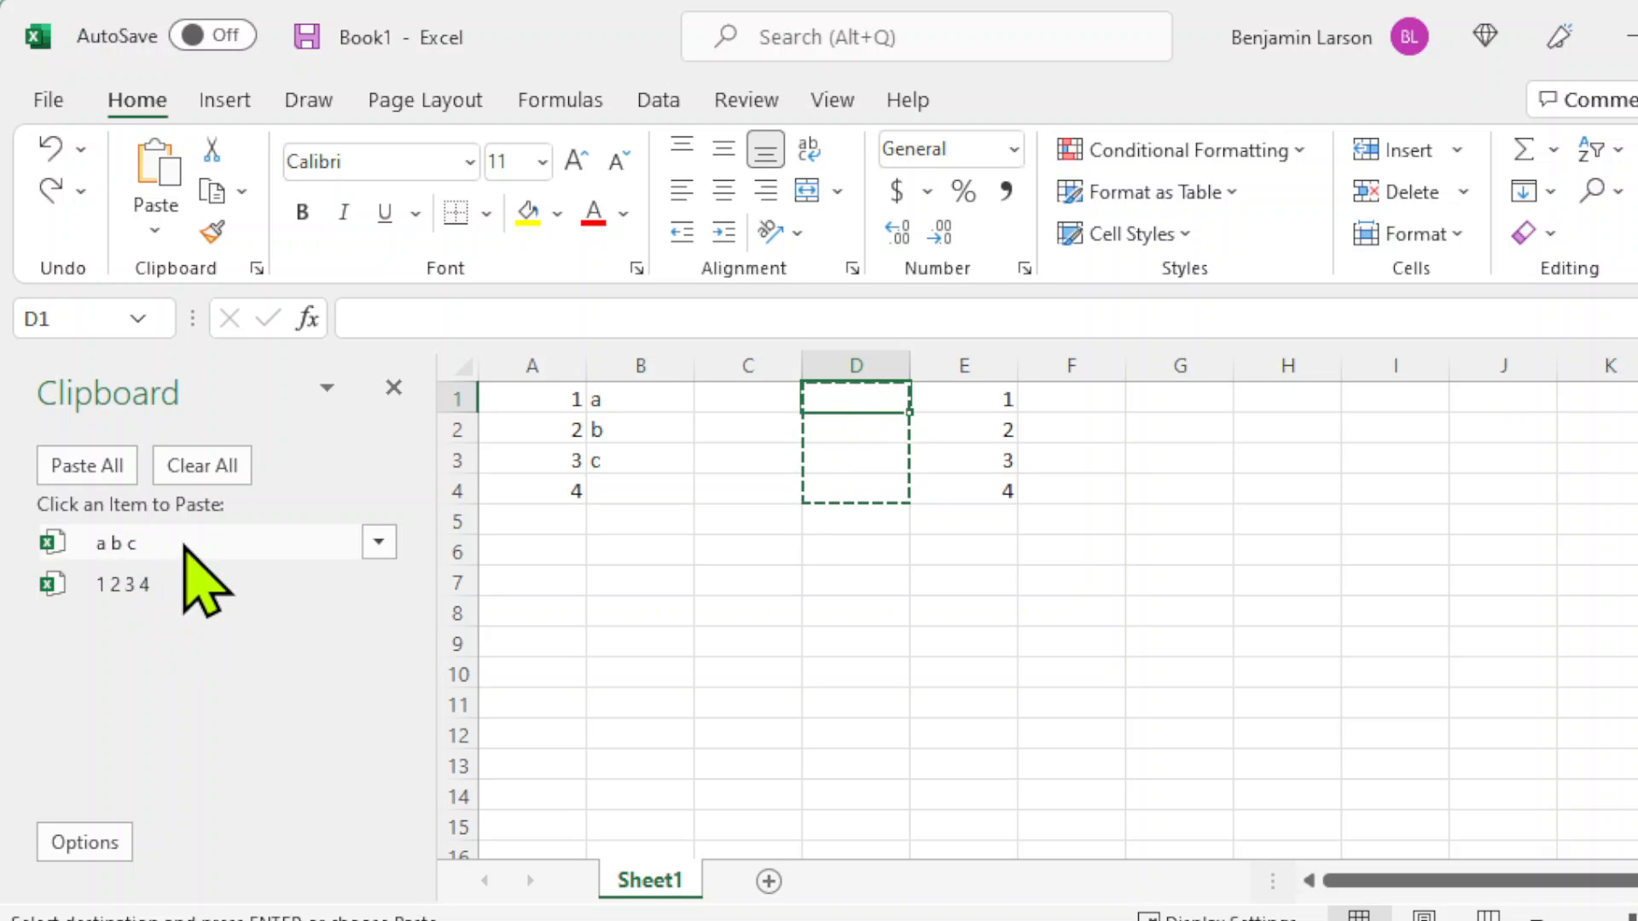
left_click(379, 543)
left_click(354, 631)
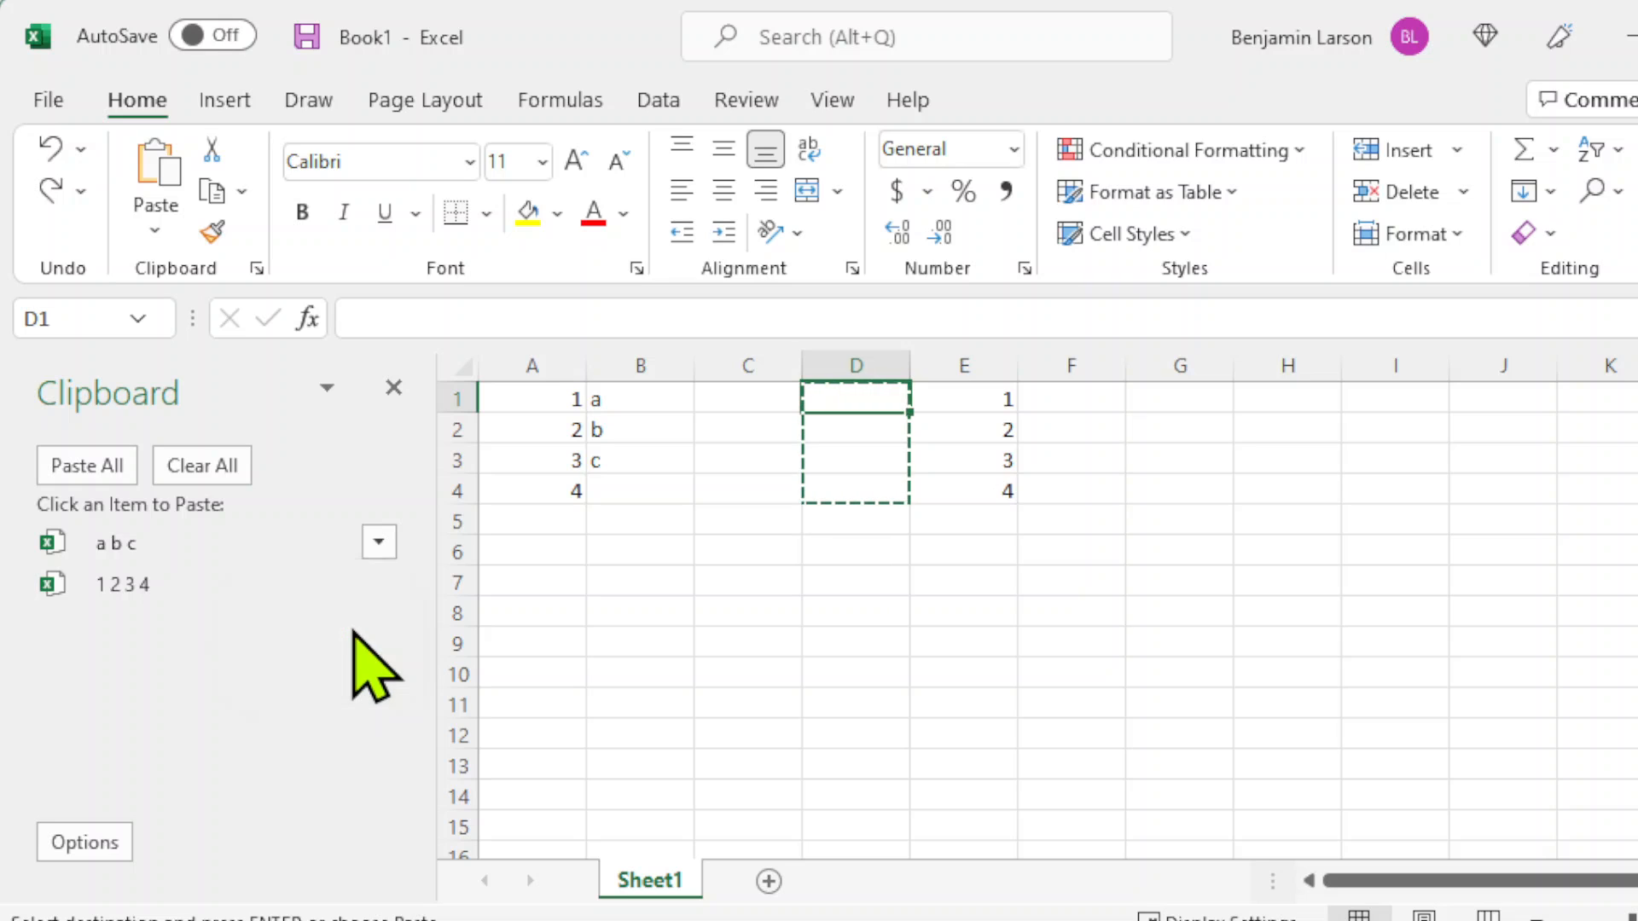
left_click(213, 465)
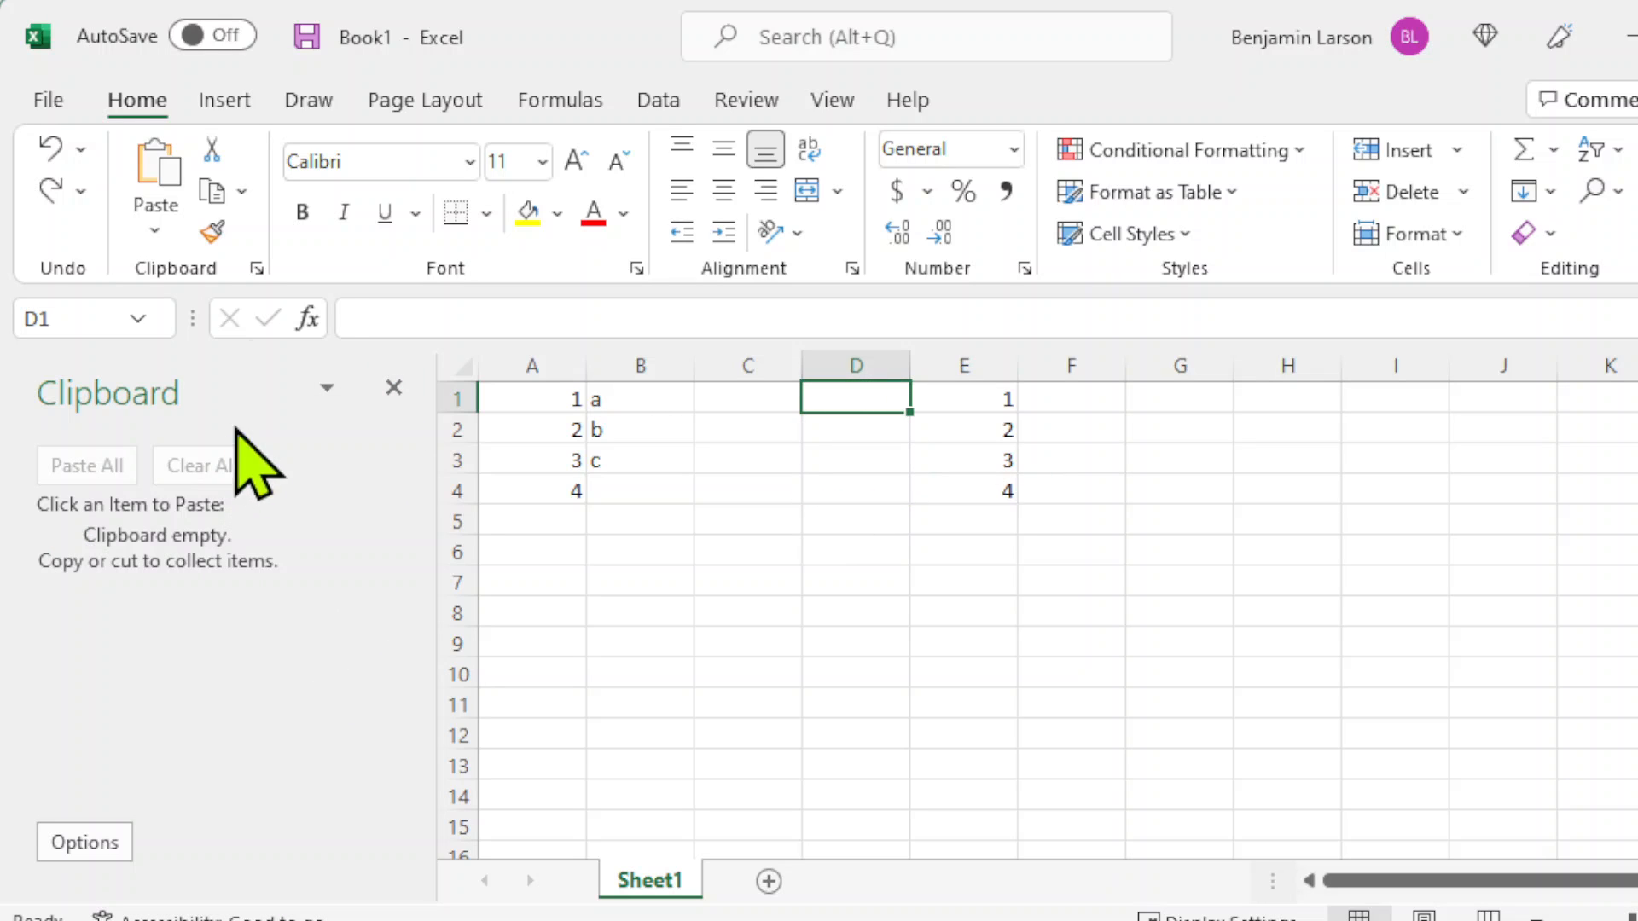
left_click(393, 388)
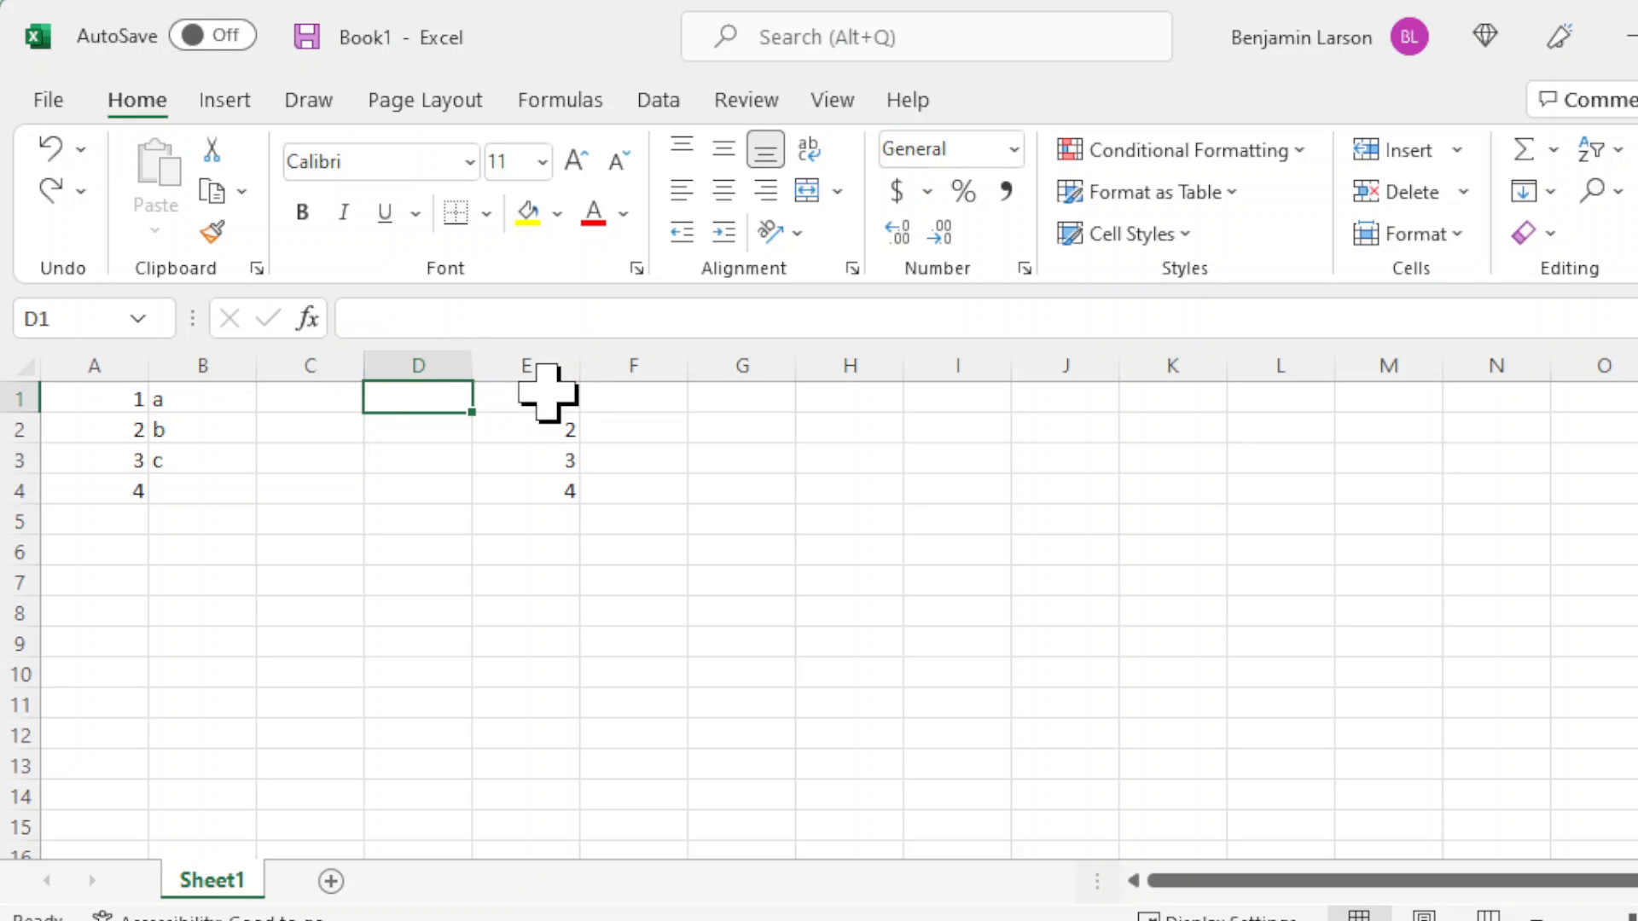
Enter the formula =sum(E1:E4) in cell F1 to total the numbers in column E.
left_click_drag(546, 394, 534, 478)
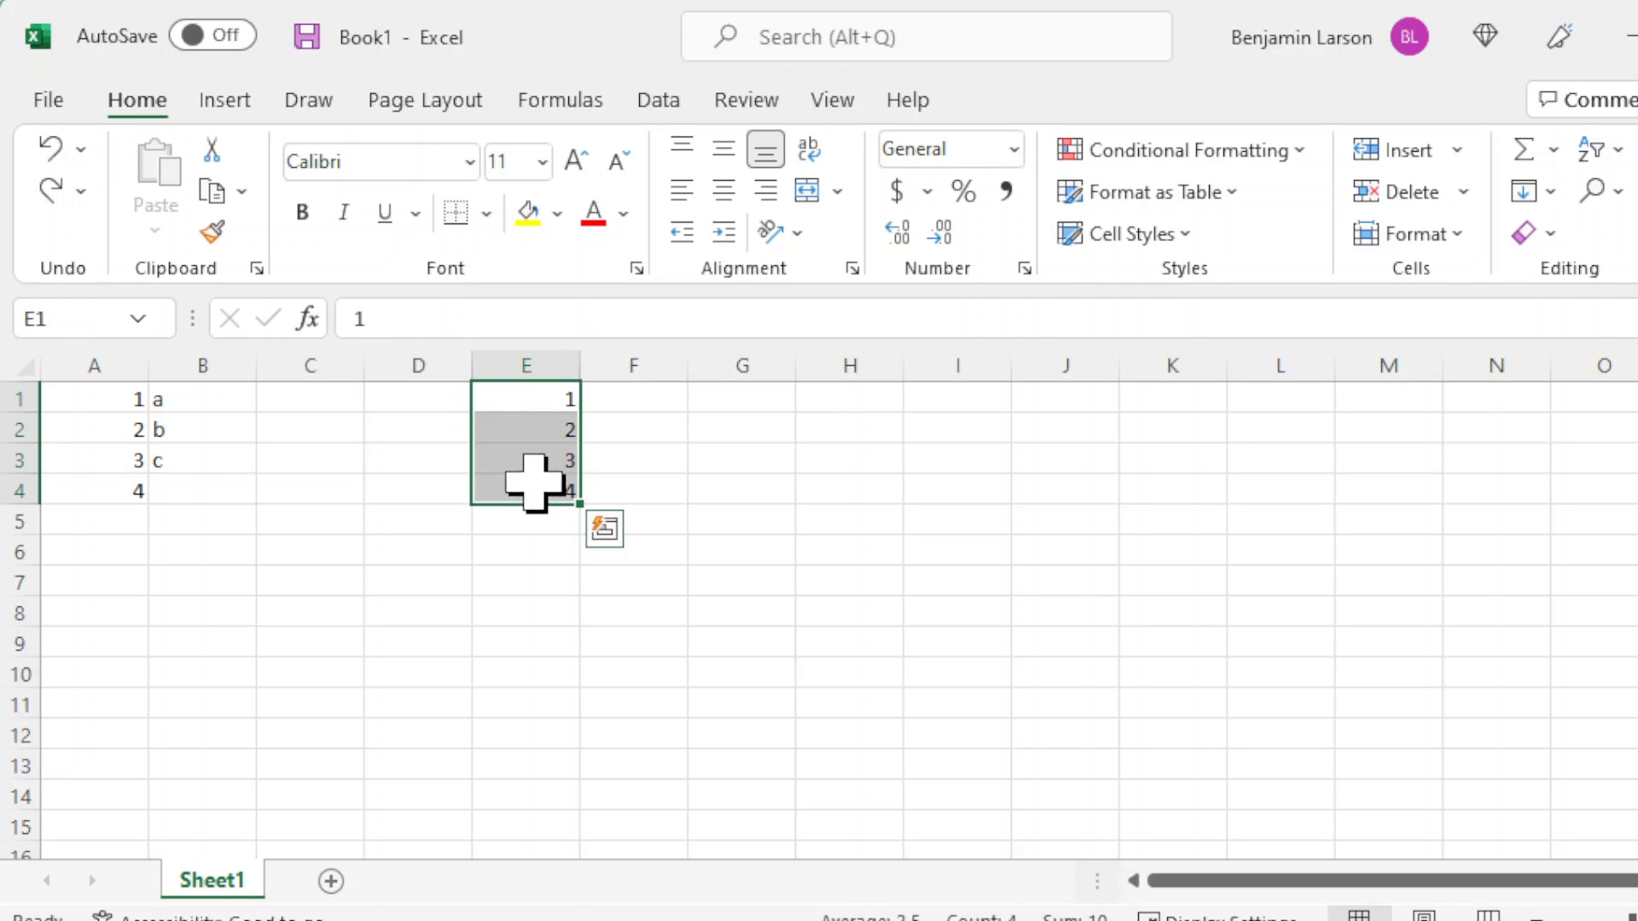
left_click_drag(581, 391, 623, 395)
left_click(623, 394)
type("=")
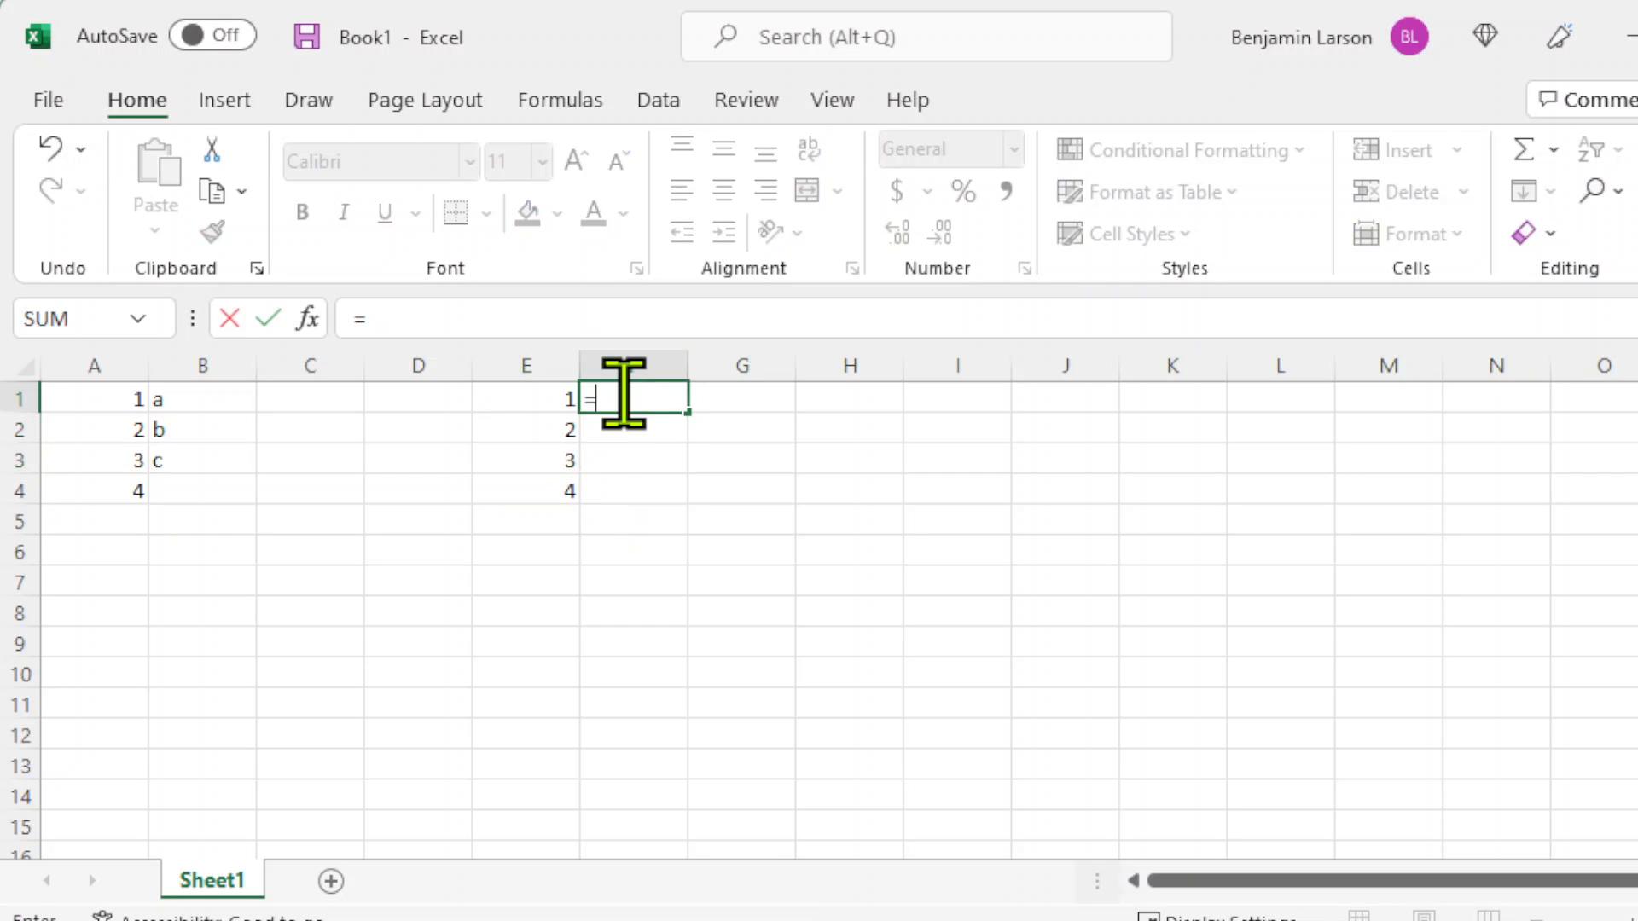
type("sum")
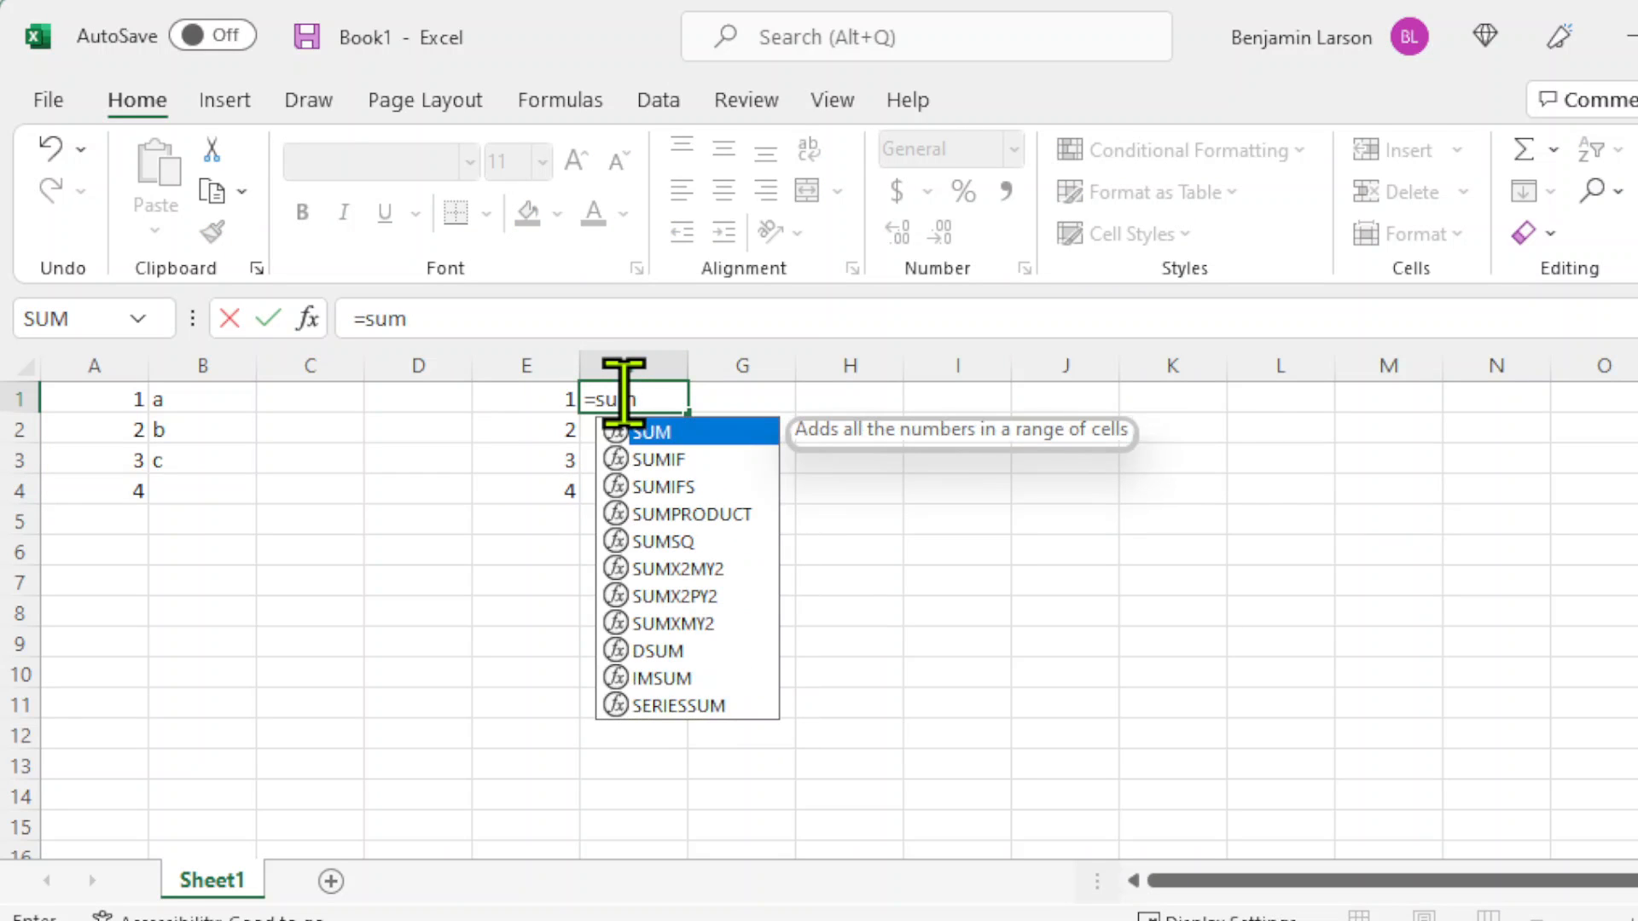
type("(")
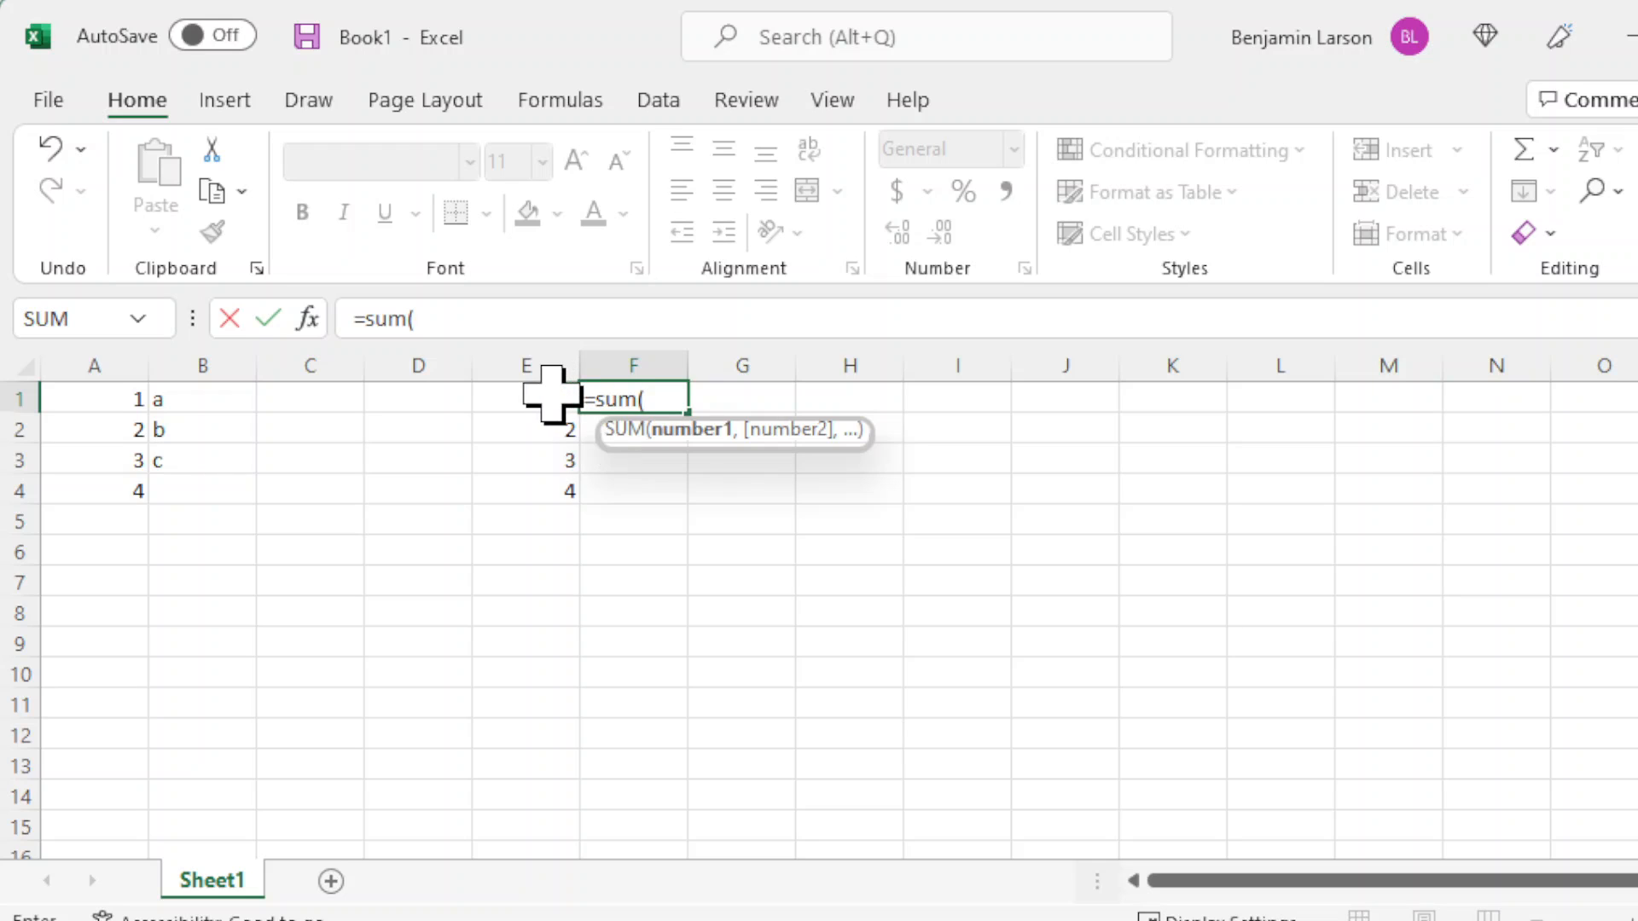
left_click_drag(549, 395, 546, 486)
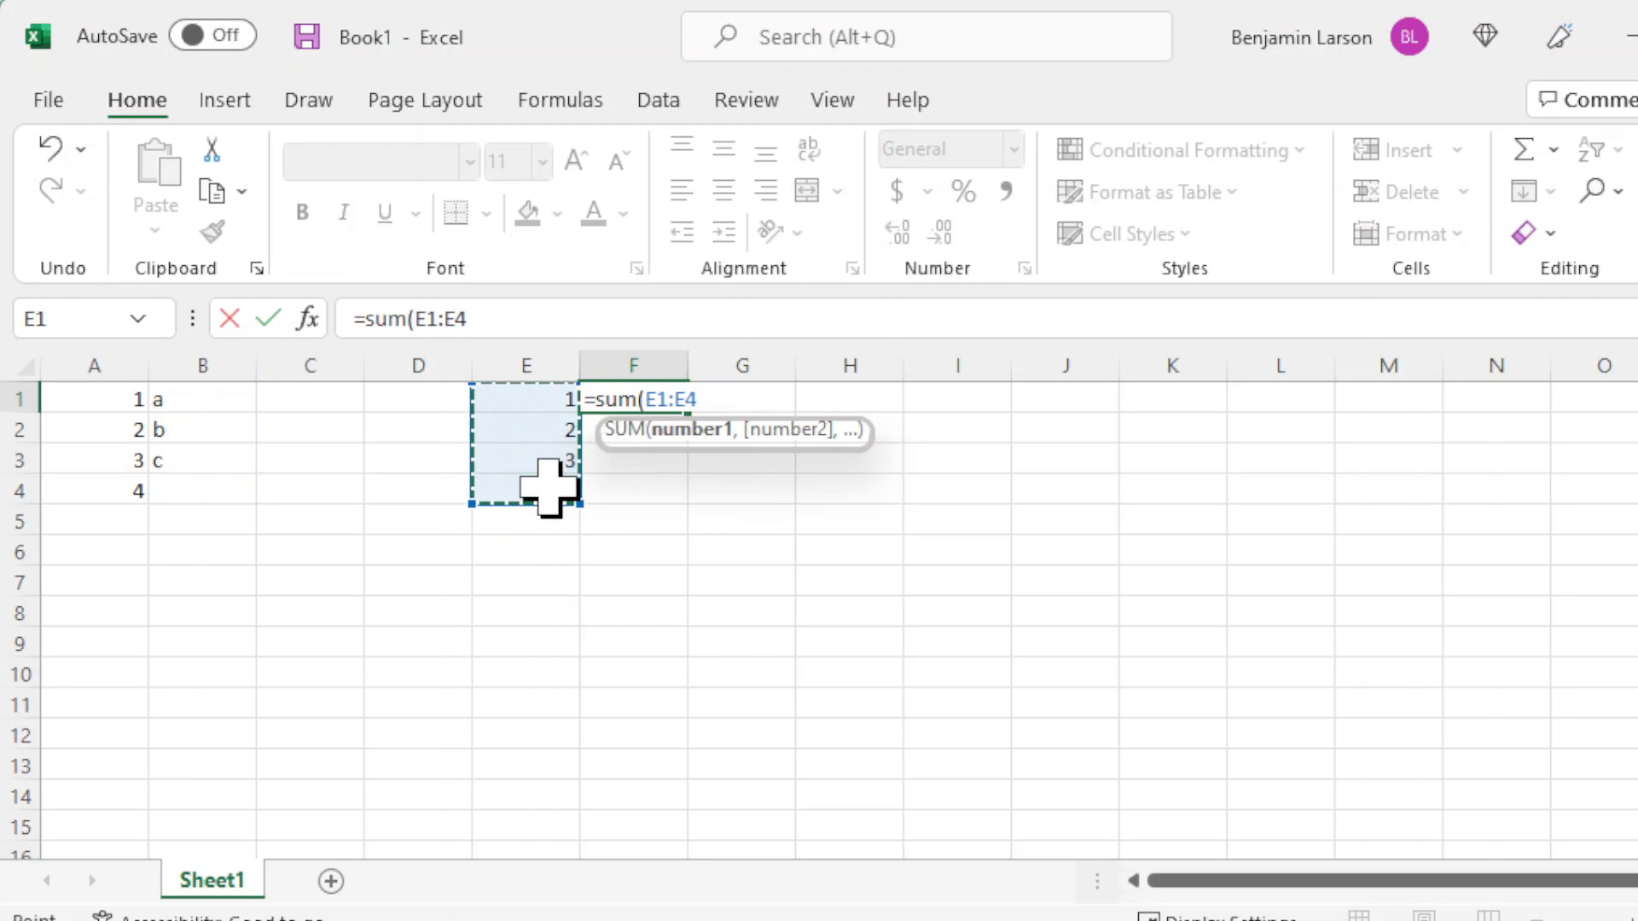
type(")")
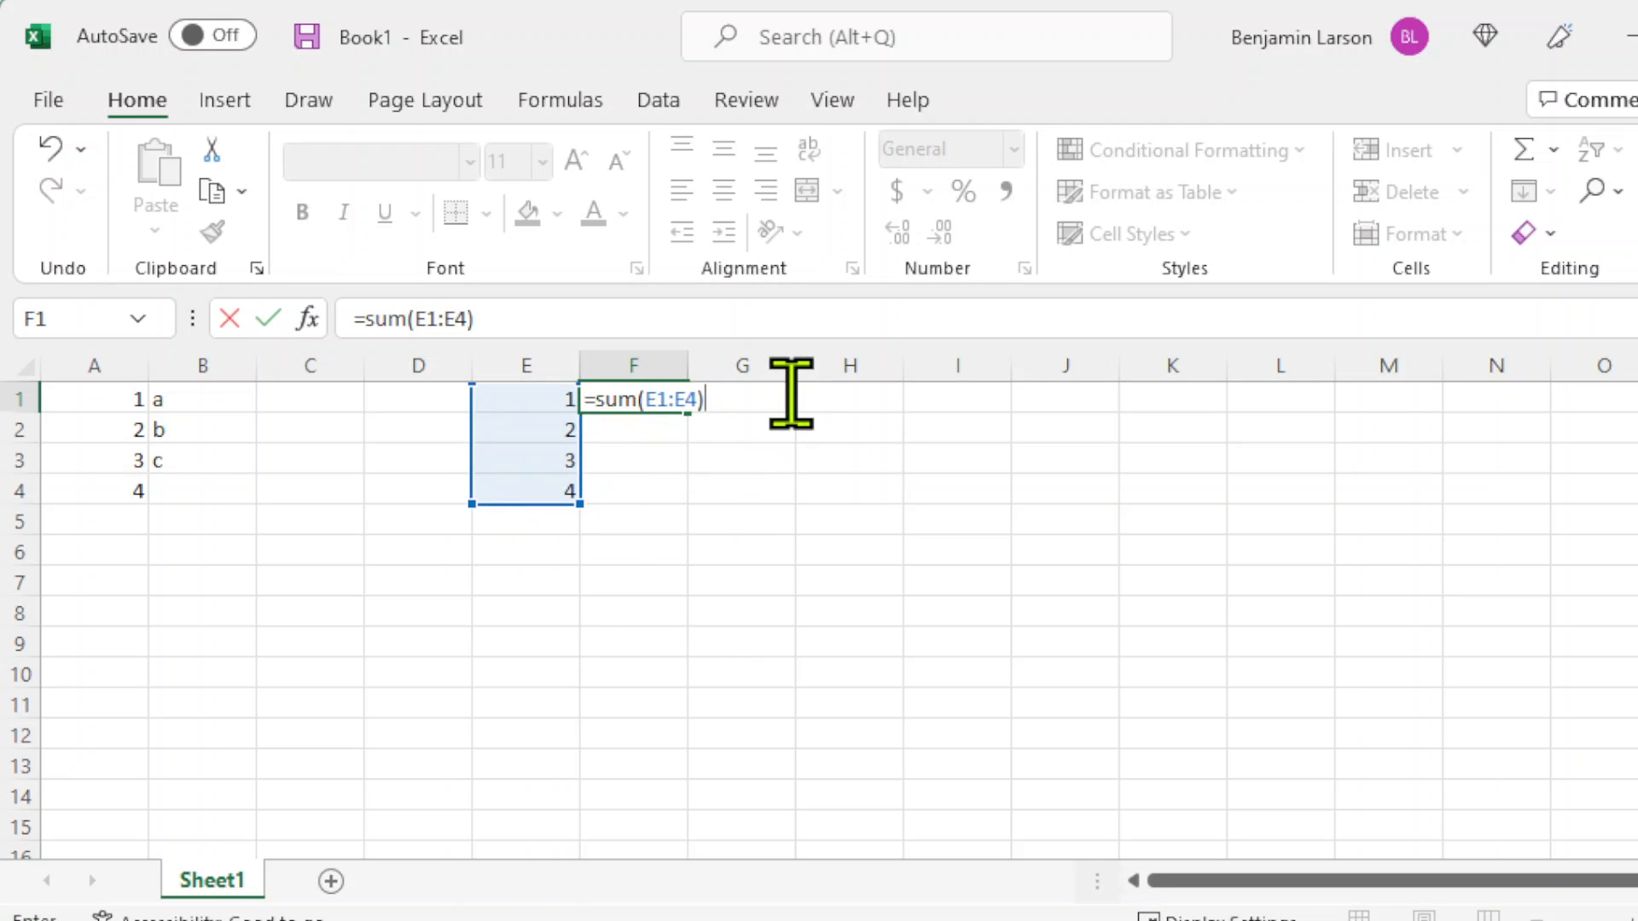
key("Return")
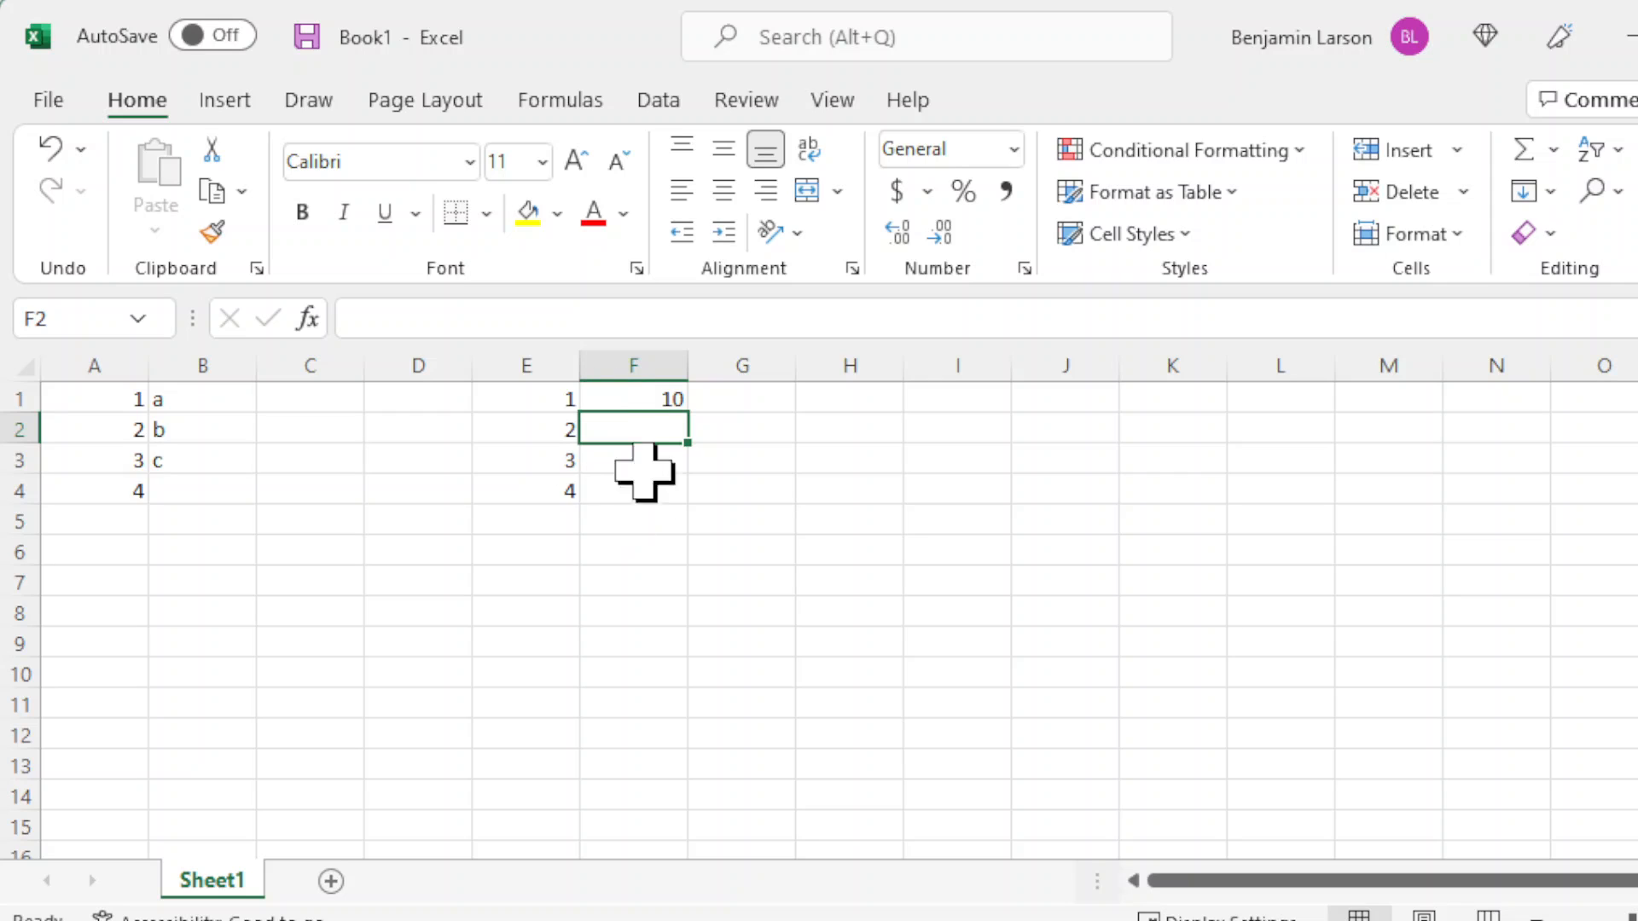
Copy the formula cell F1, paste it normally into H3 and compare the formulas of the two cells.
left_click(665, 399)
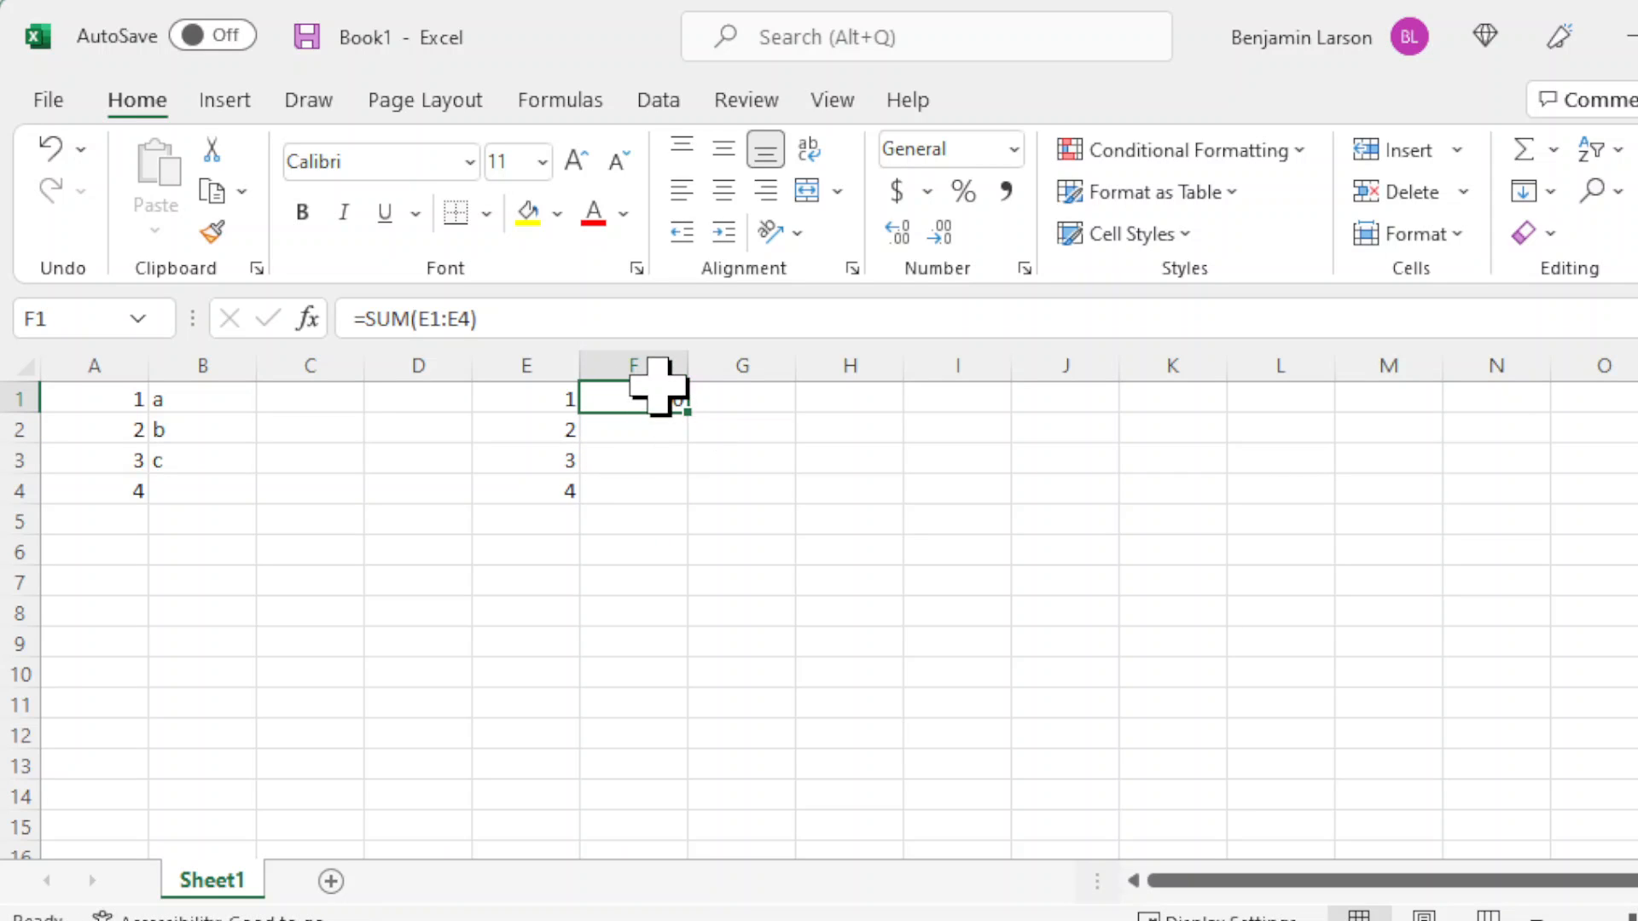
right_click(662, 390)
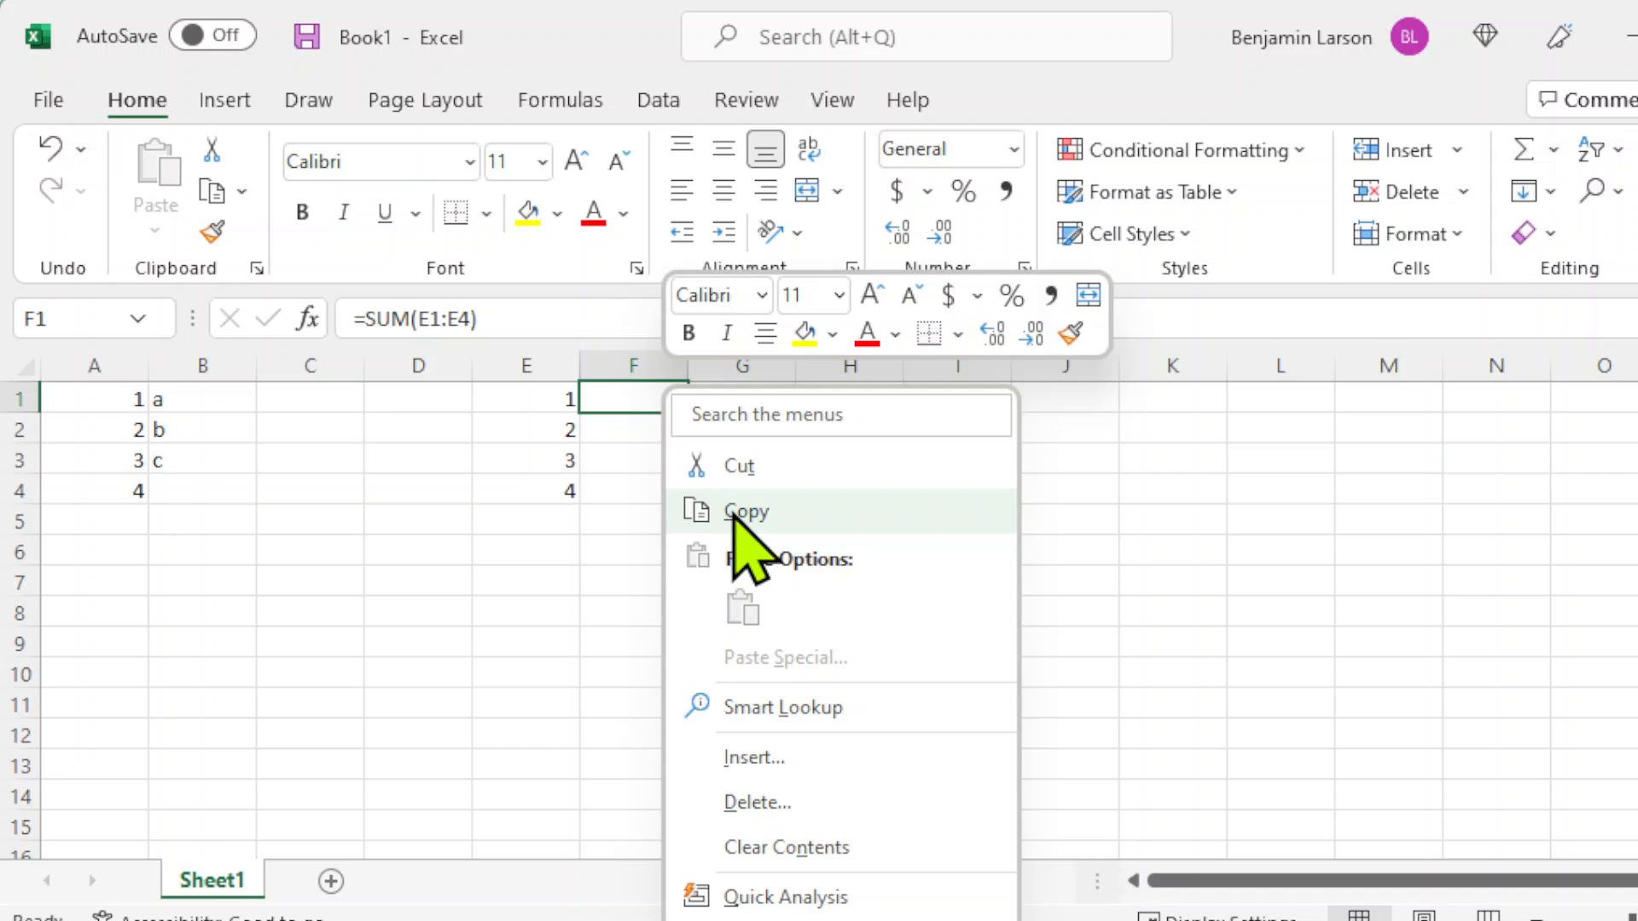
left_click(741, 512)
left_click(806, 461)
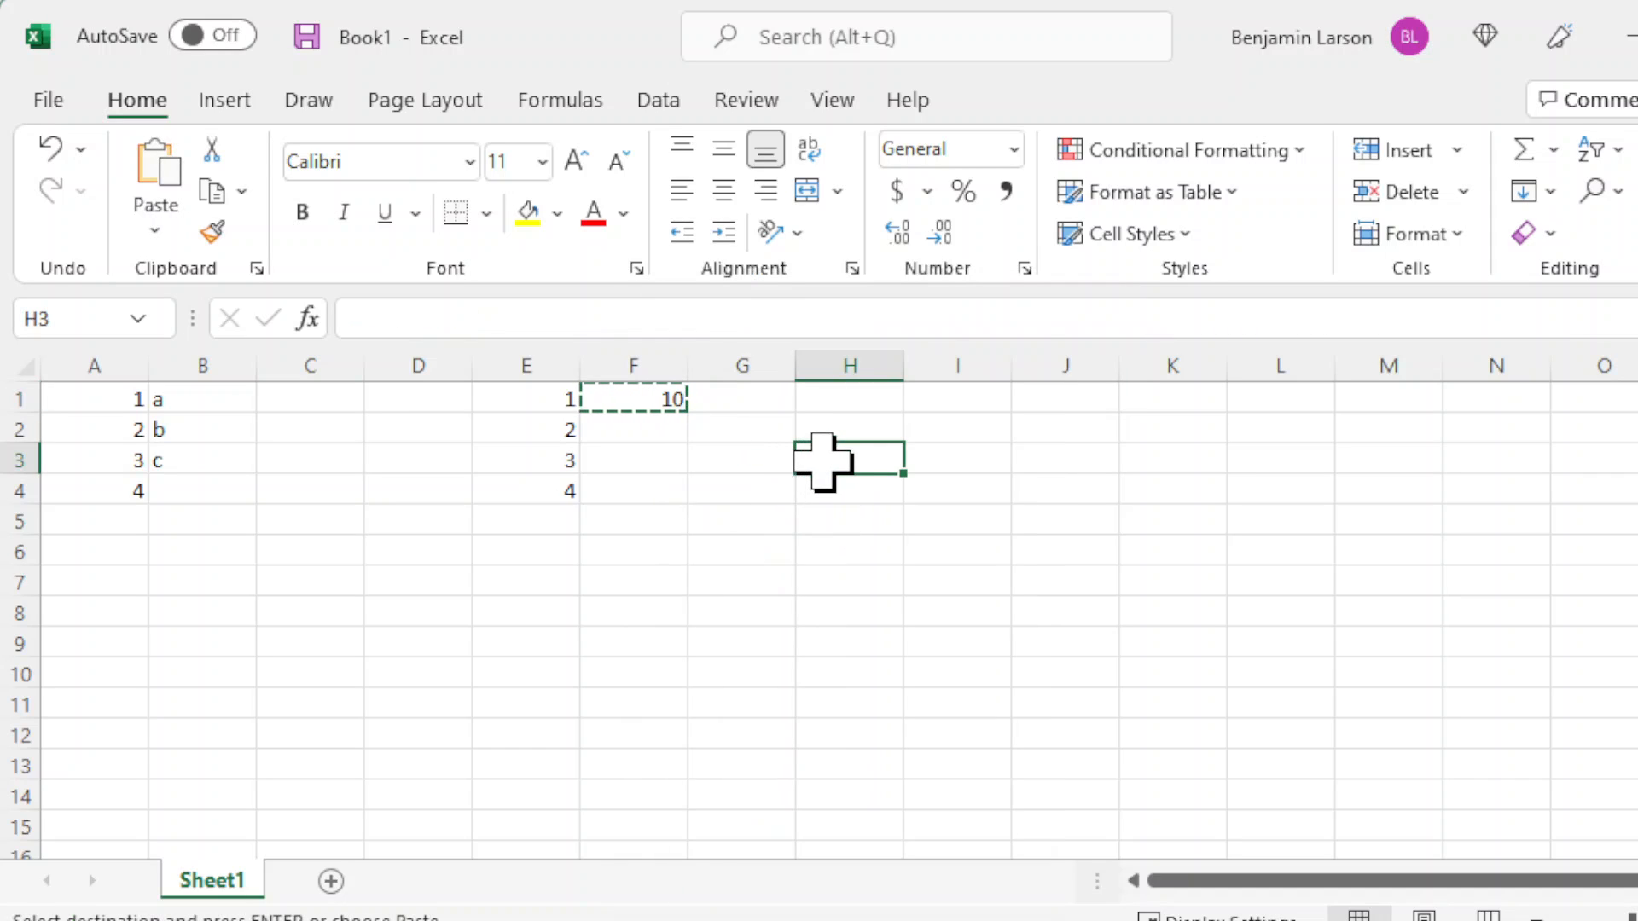
right_click(847, 471)
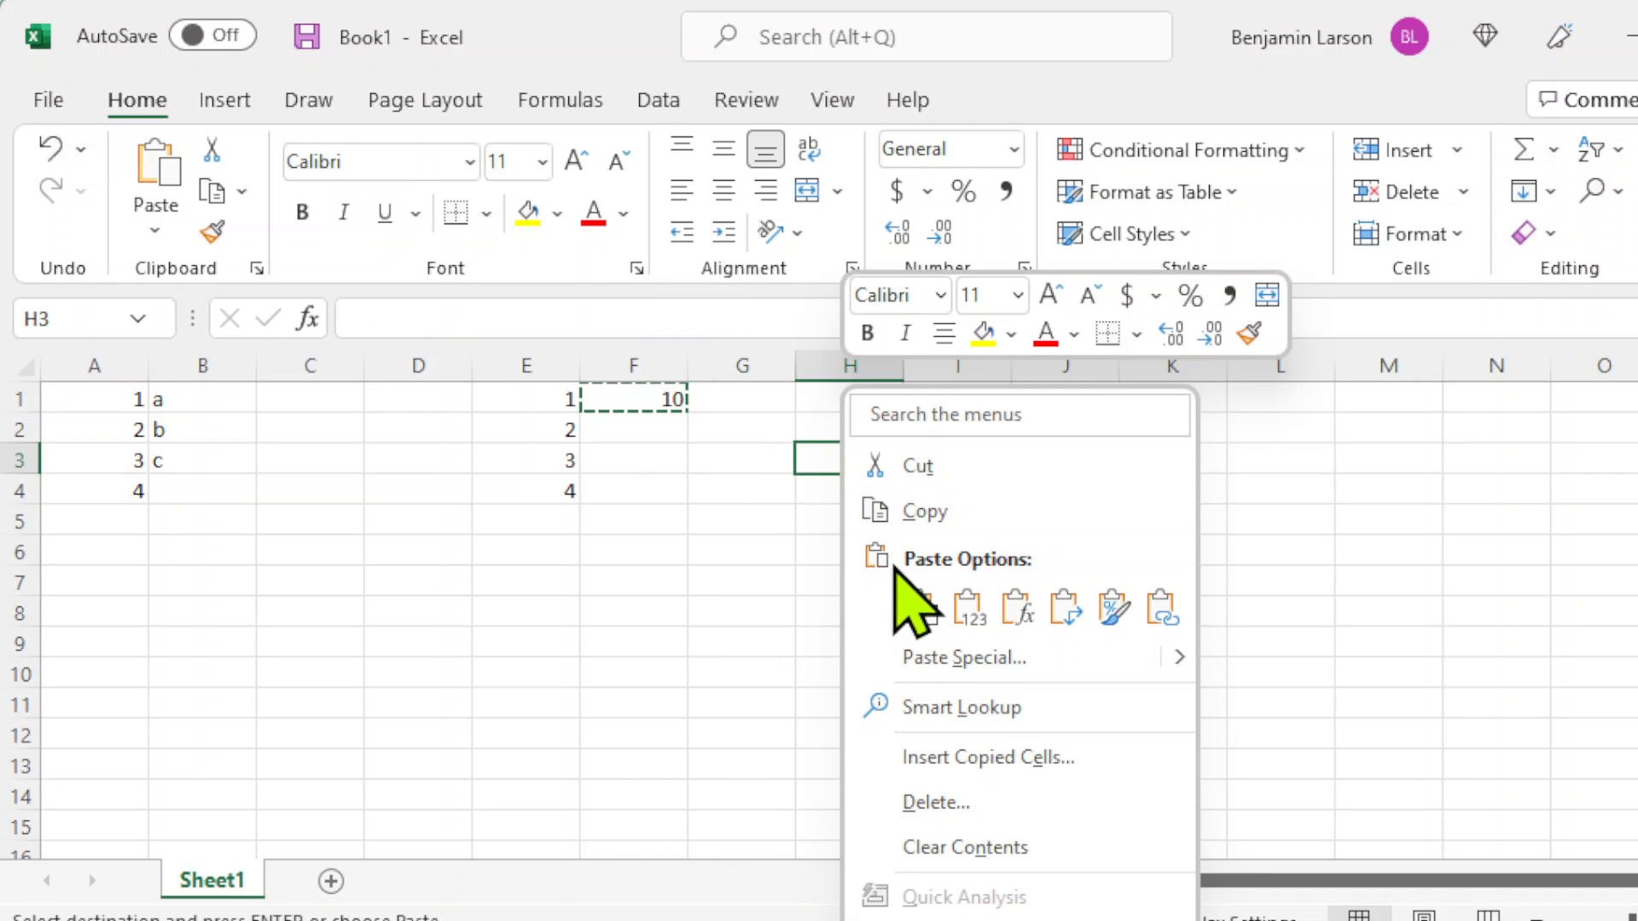
left_click(917, 606)
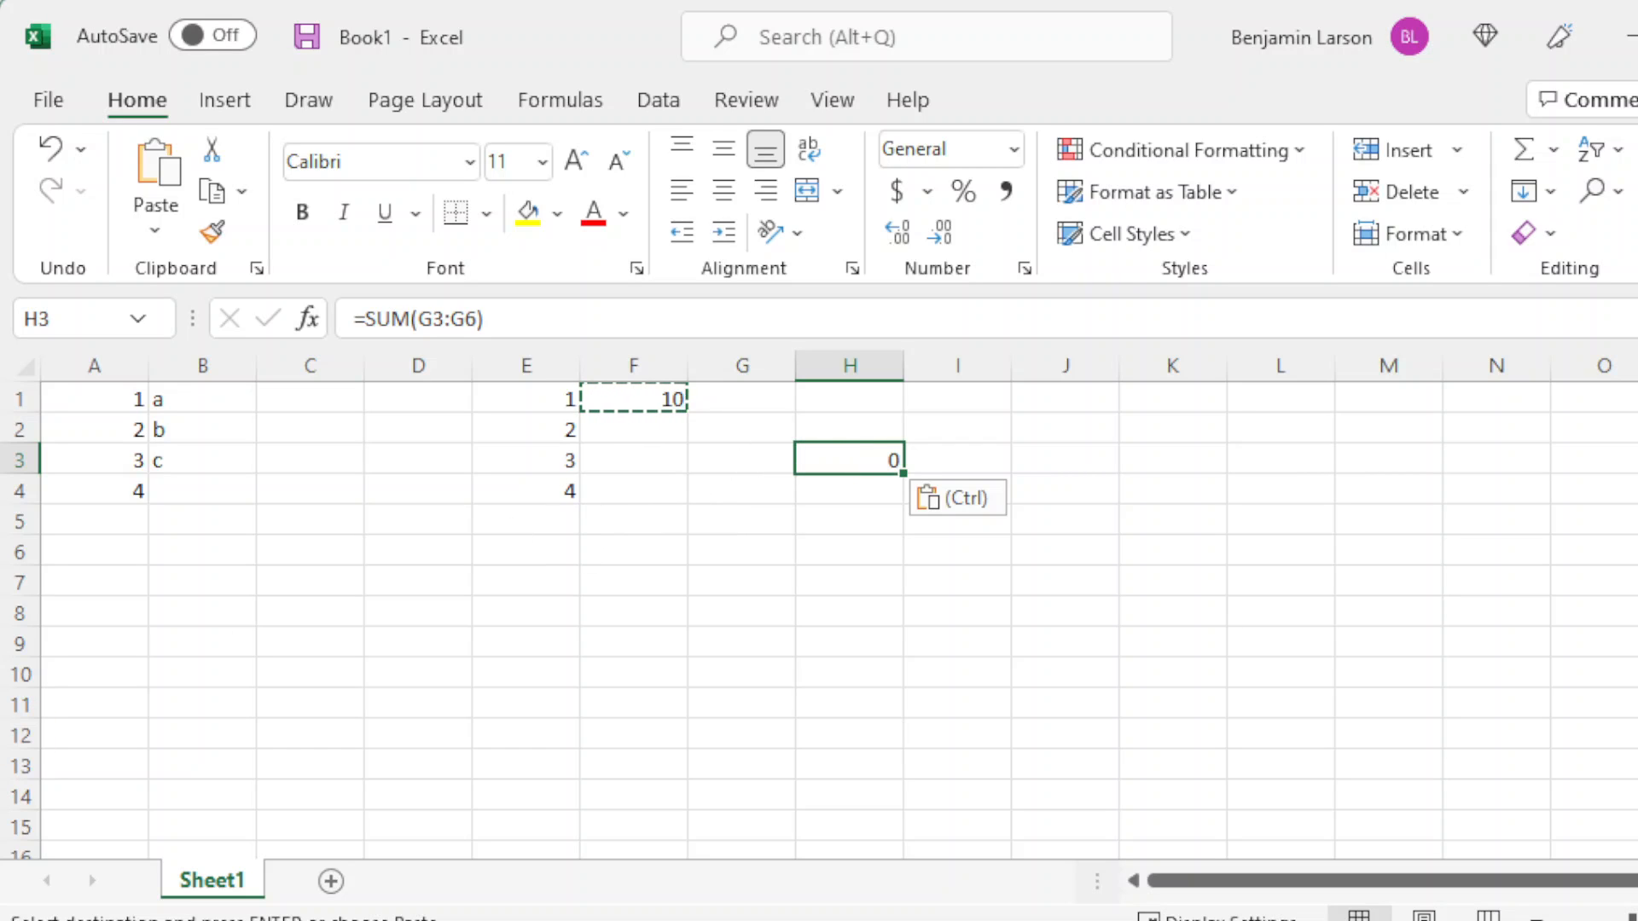
key("alt+Tab")
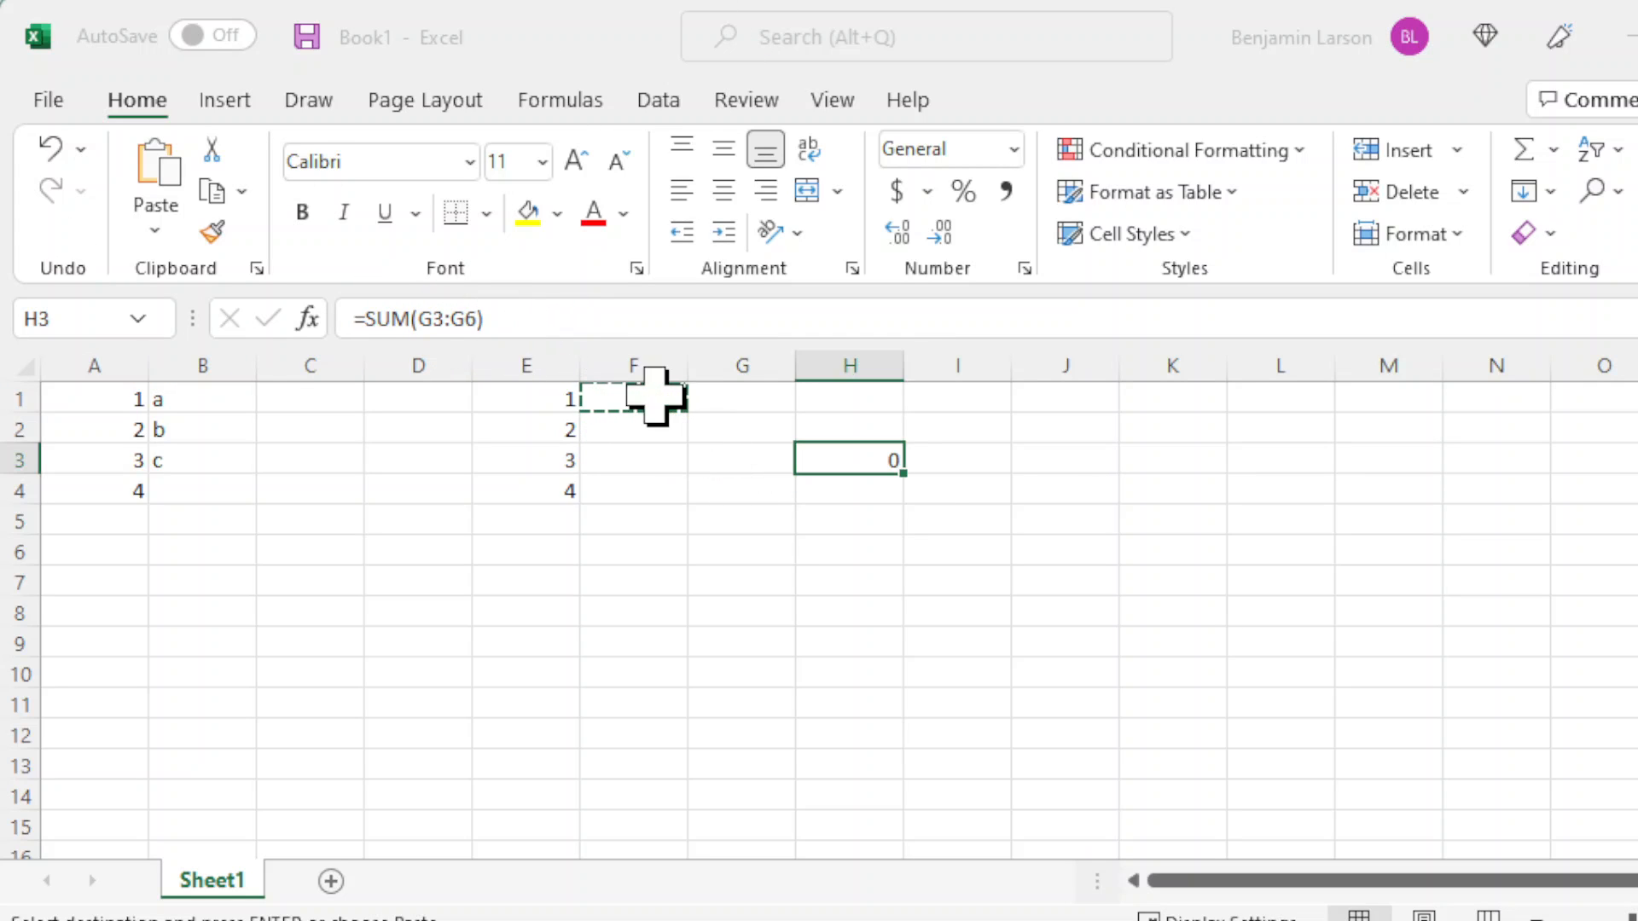
left_click(653, 394)
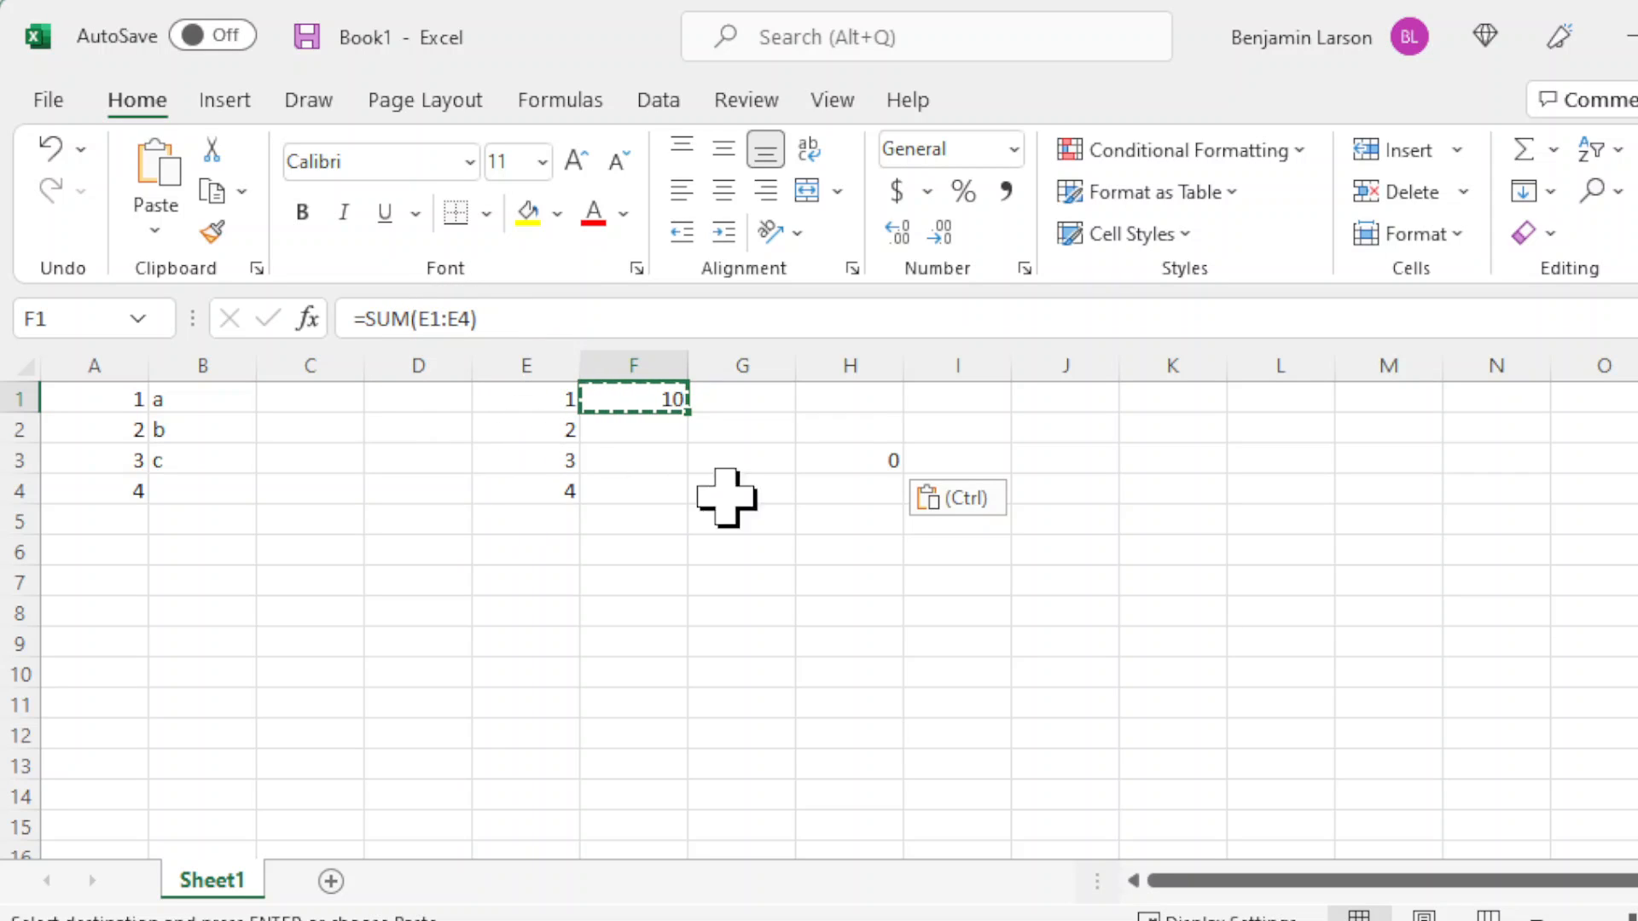
left_click(862, 467)
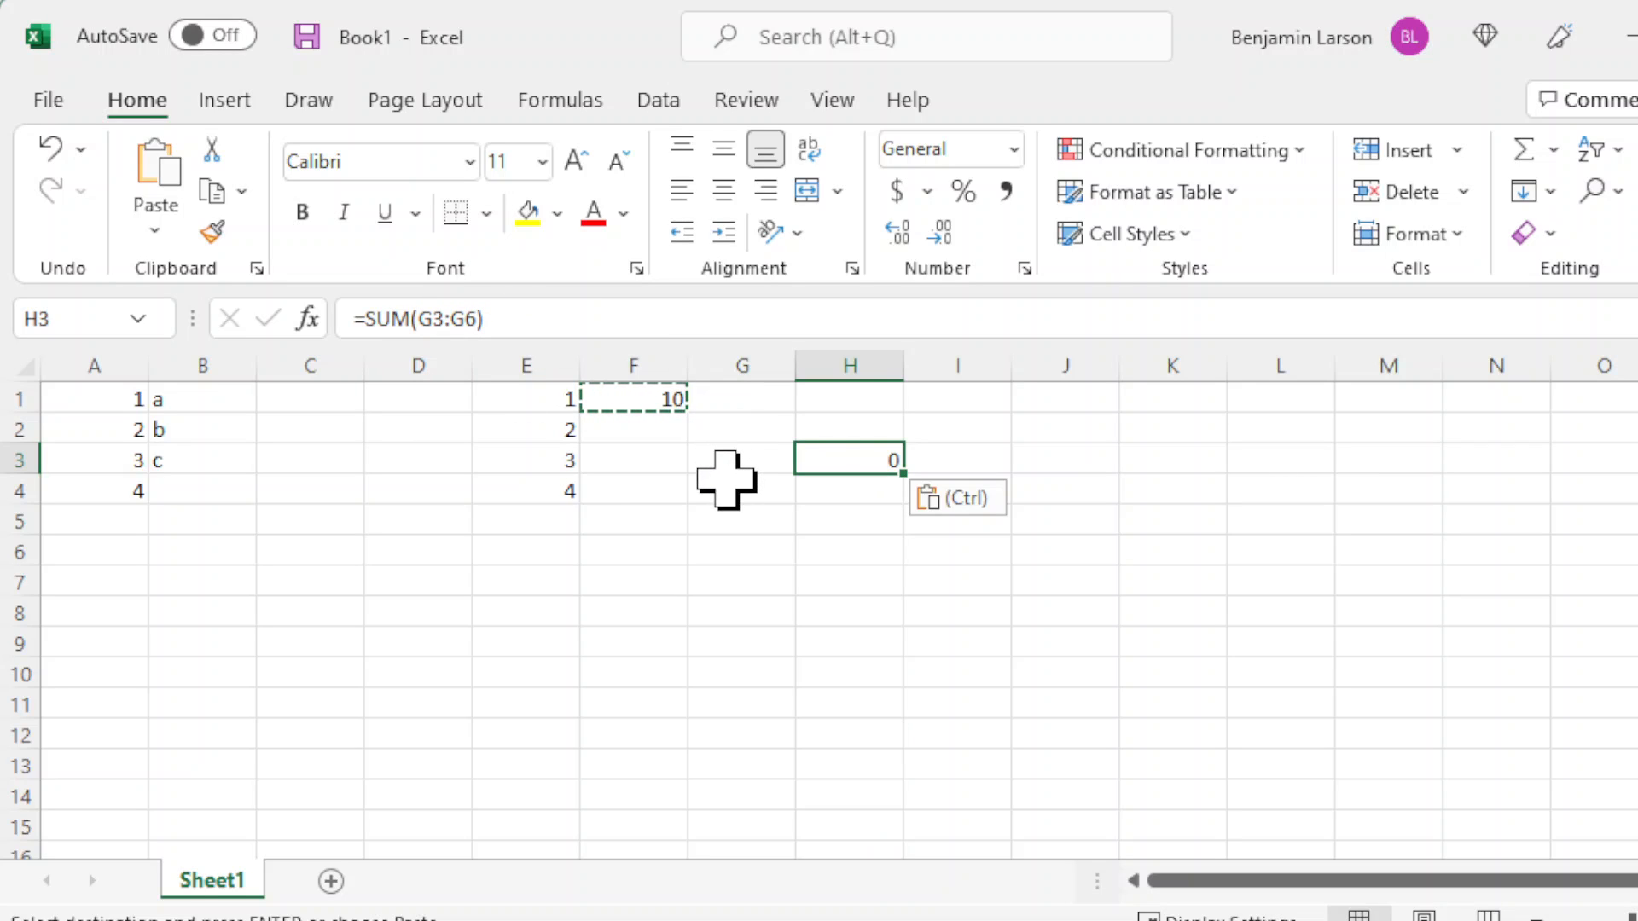
Copy F1 again, paste only its value into H3 and check the content of H3.
left_click(623, 394)
right_click(628, 394)
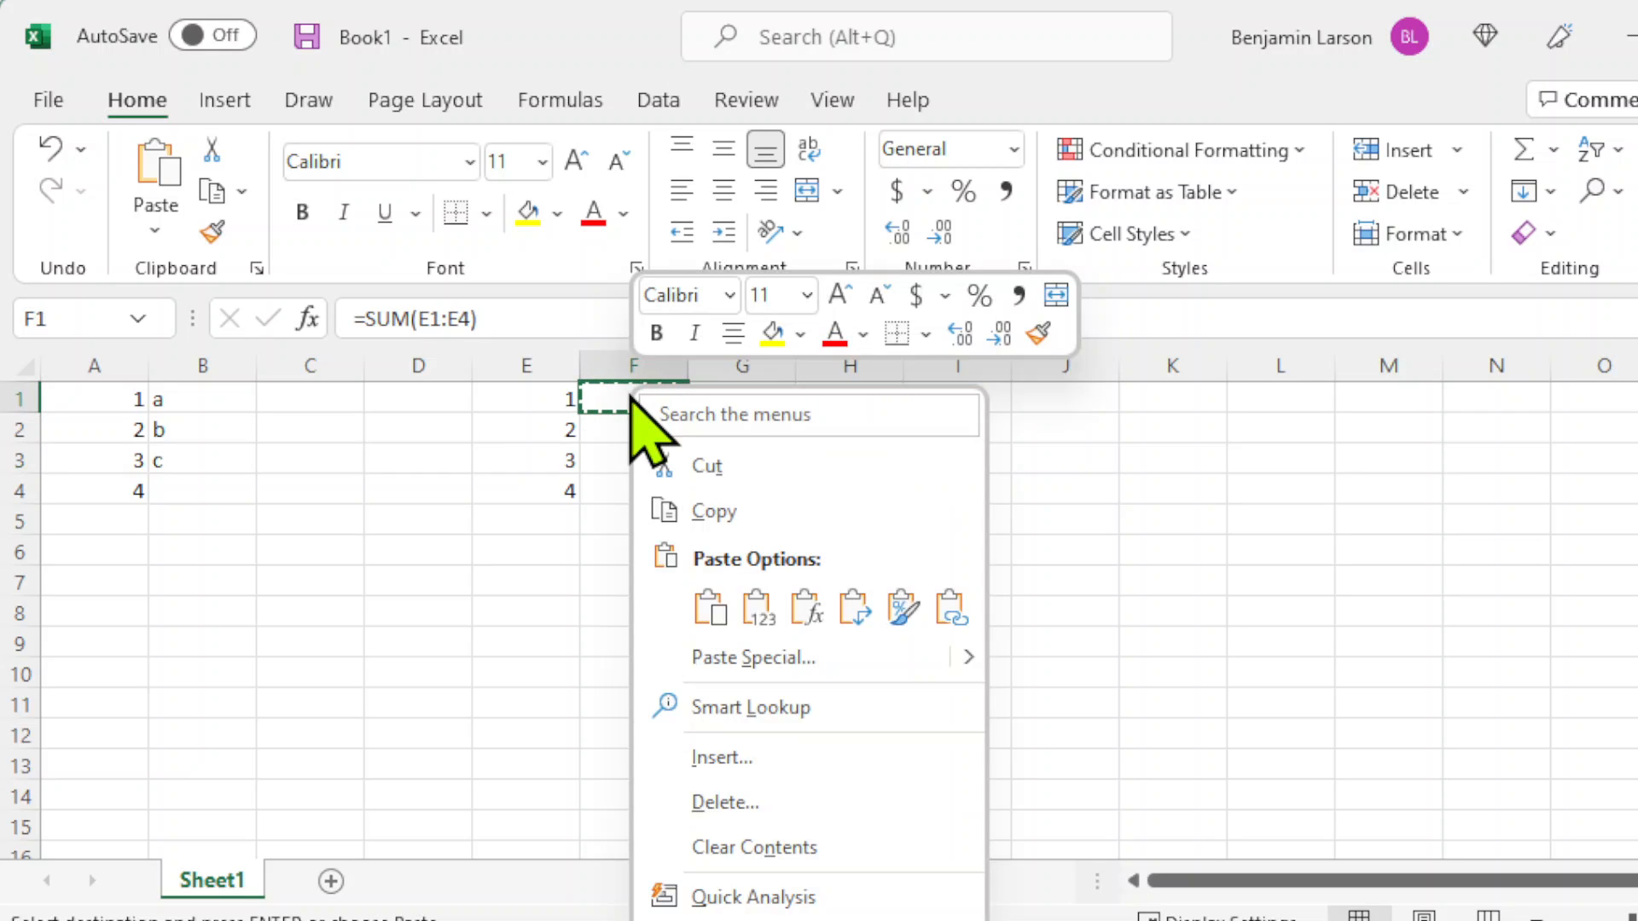
left_click(715, 512)
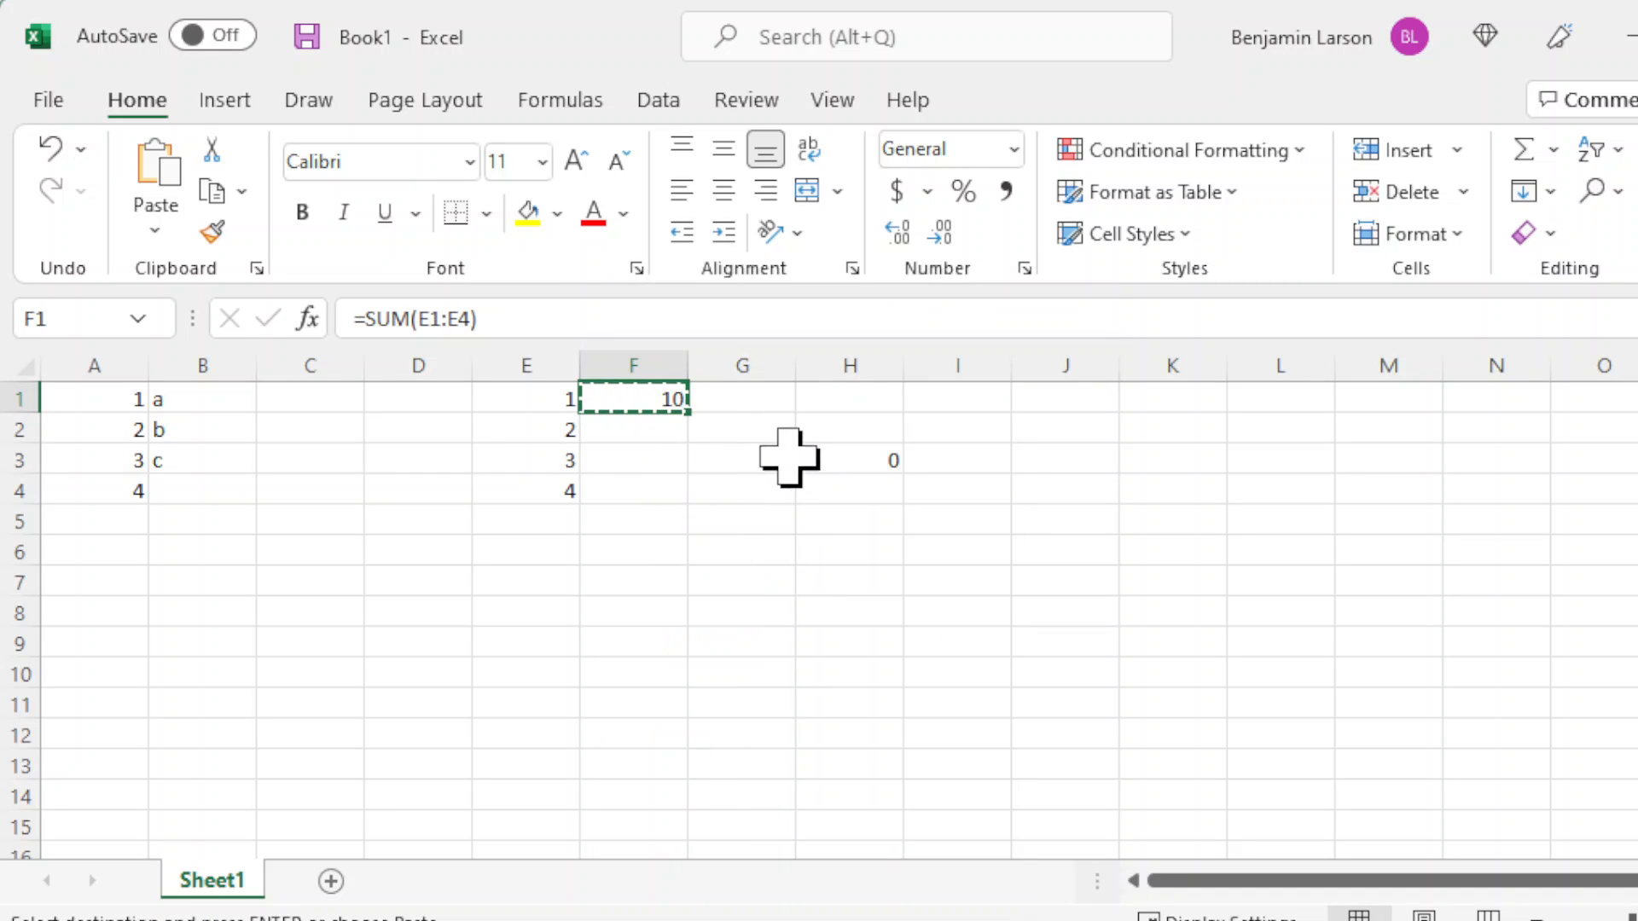
left_click(838, 458)
right_click(838, 459)
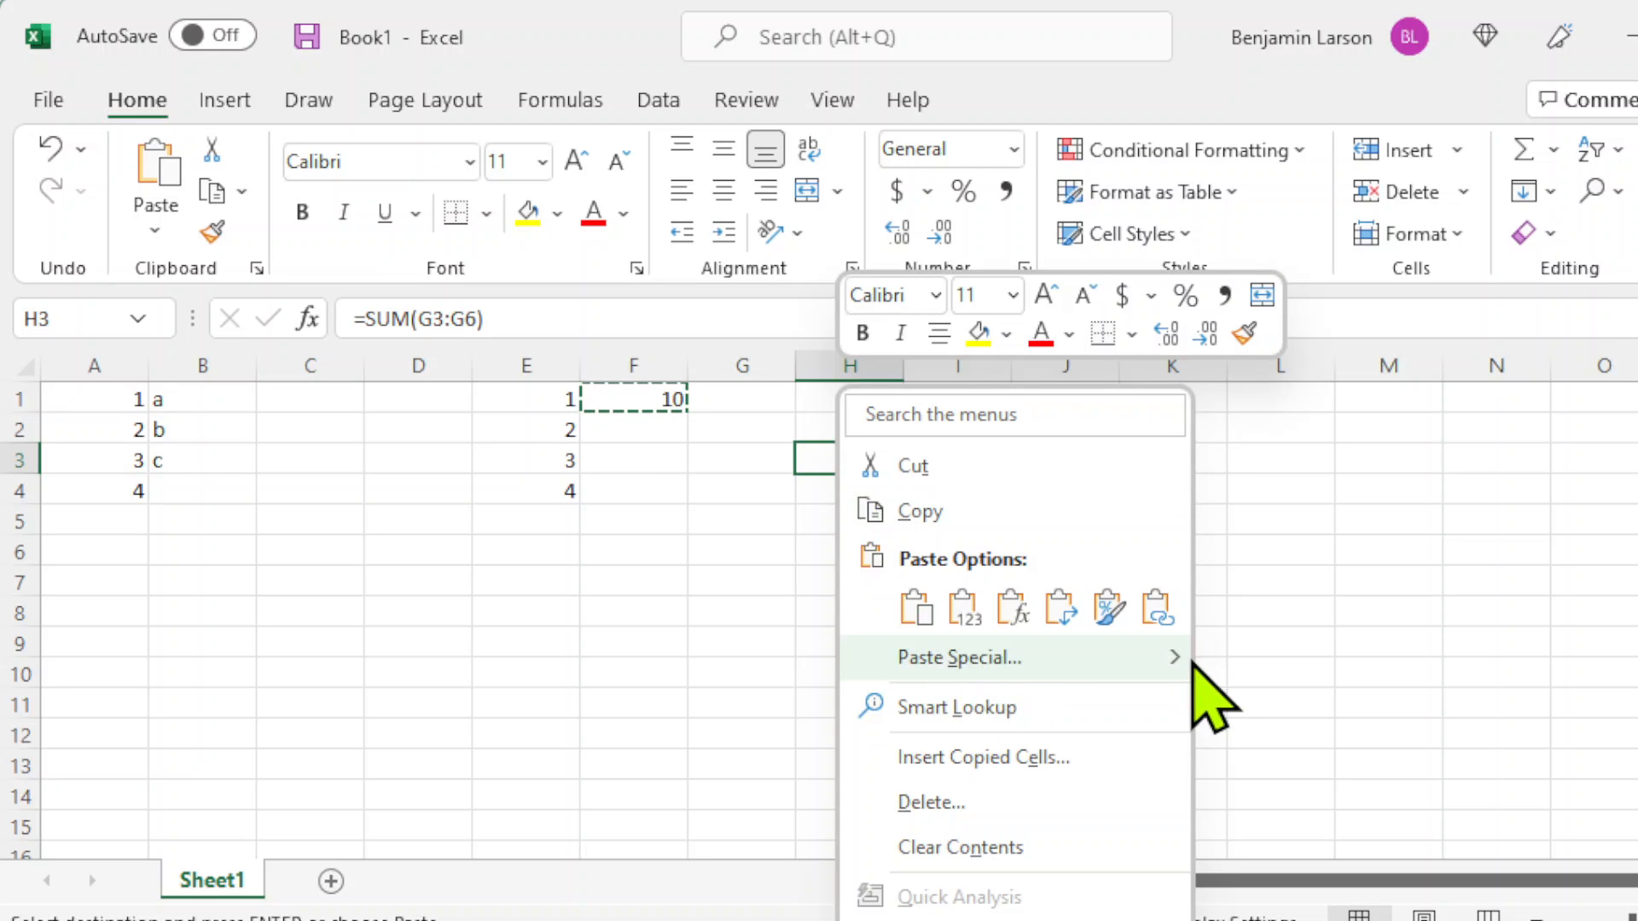
mouse_move(1189, 669)
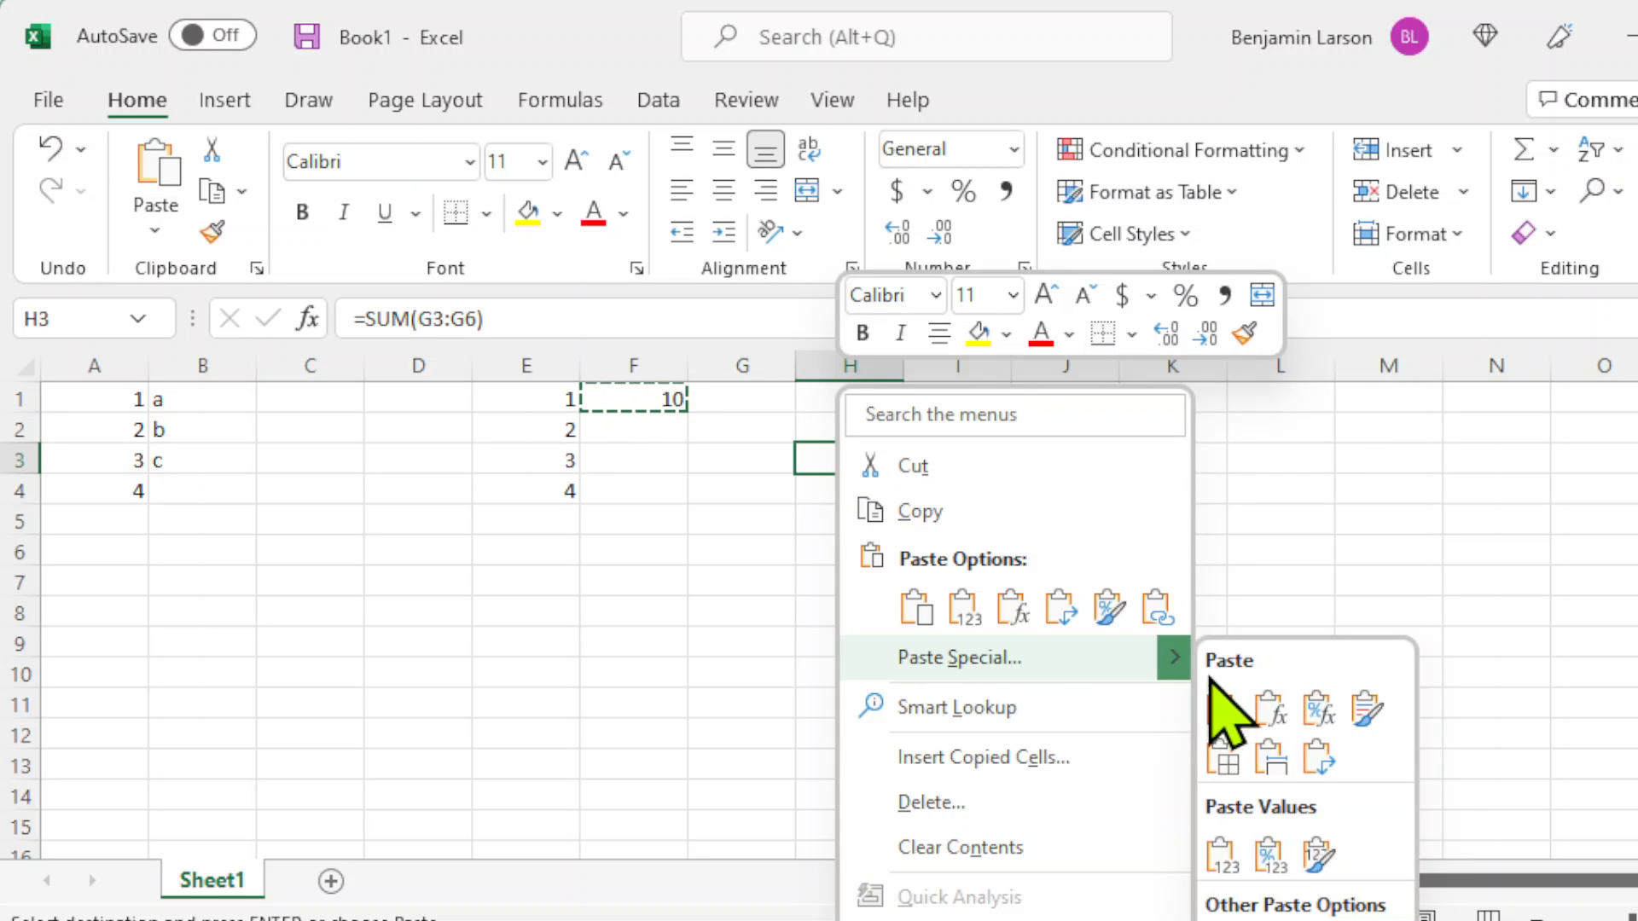
left_click(1218, 860)
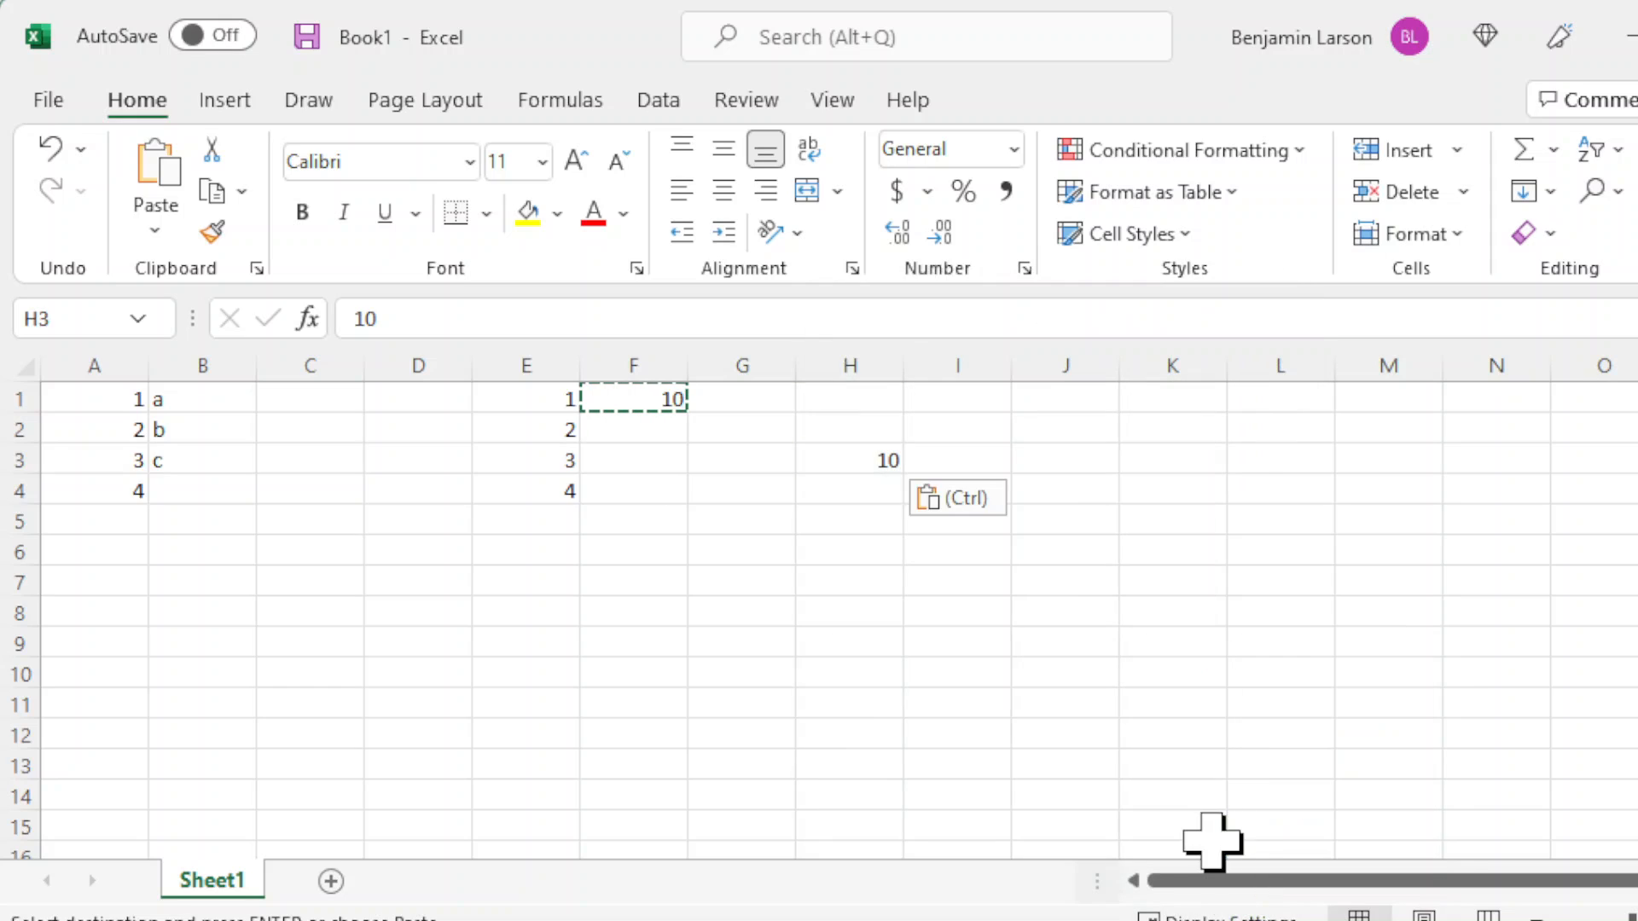
left_click(931, 432)
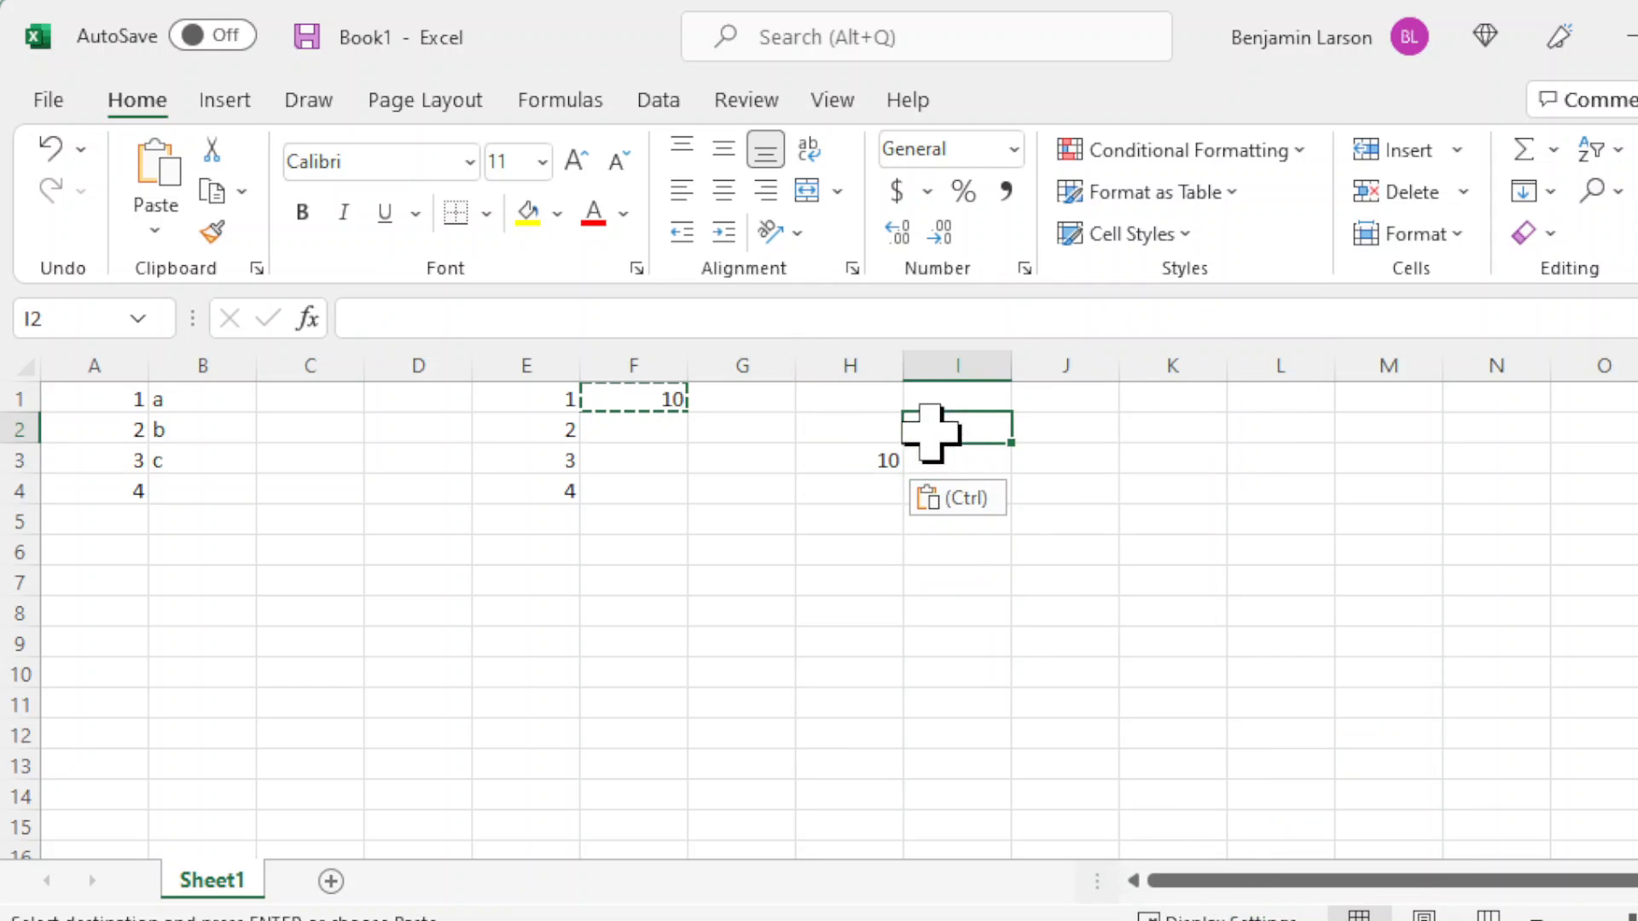
left_click(874, 450)
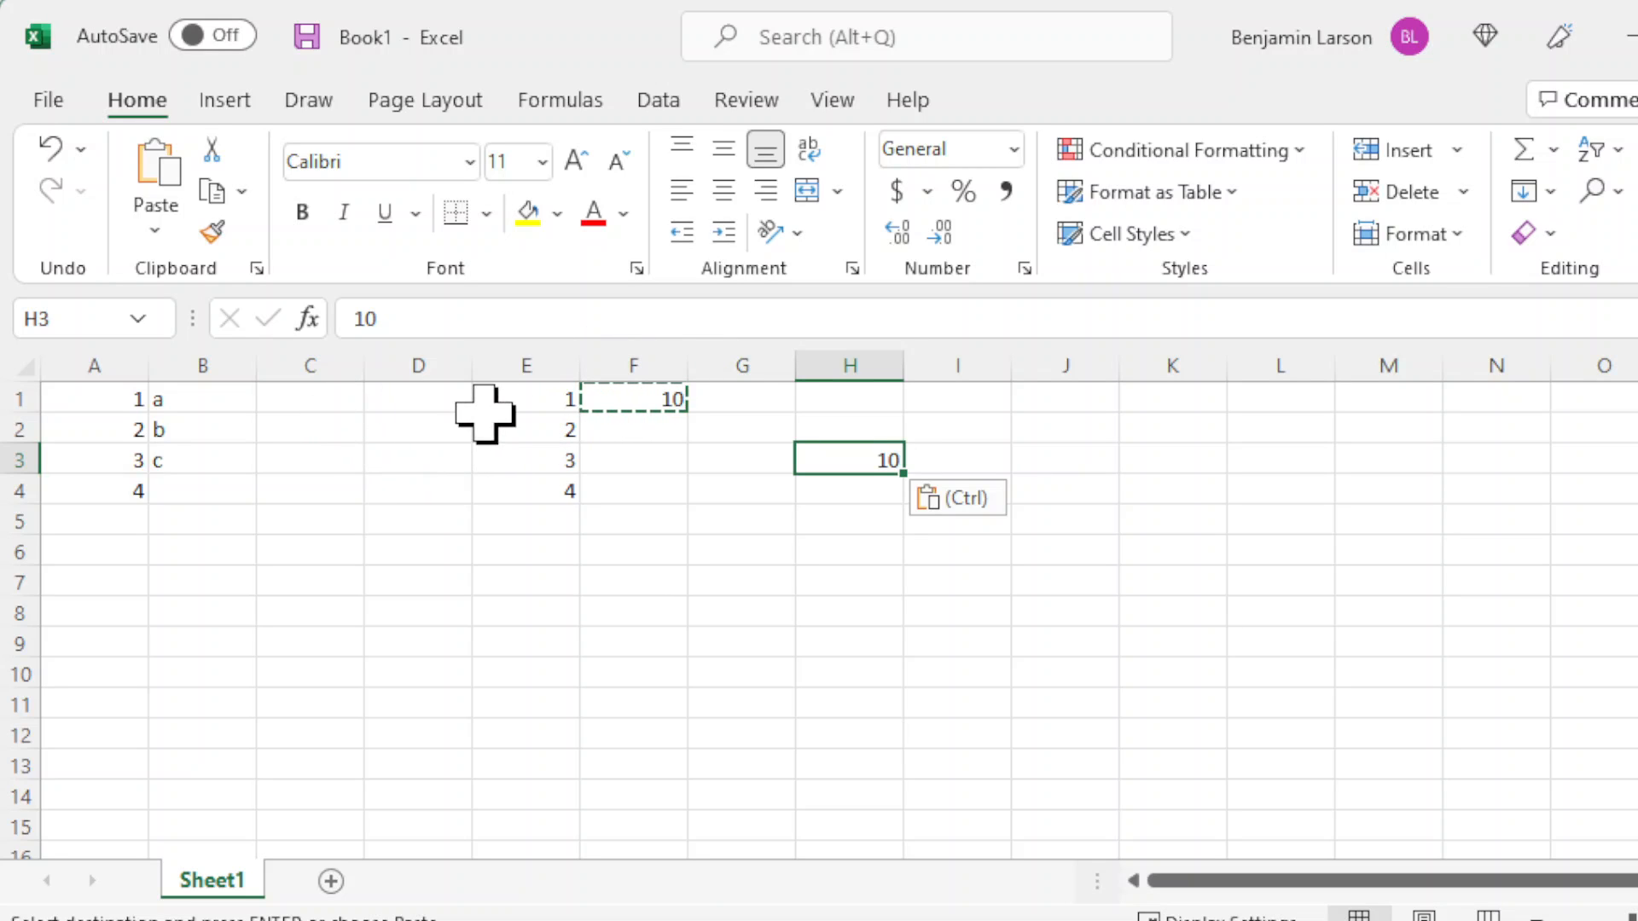
Insert a 2-D clustered column chart from the numbers in E1:E4.
left_click_drag(511, 394, 510, 480)
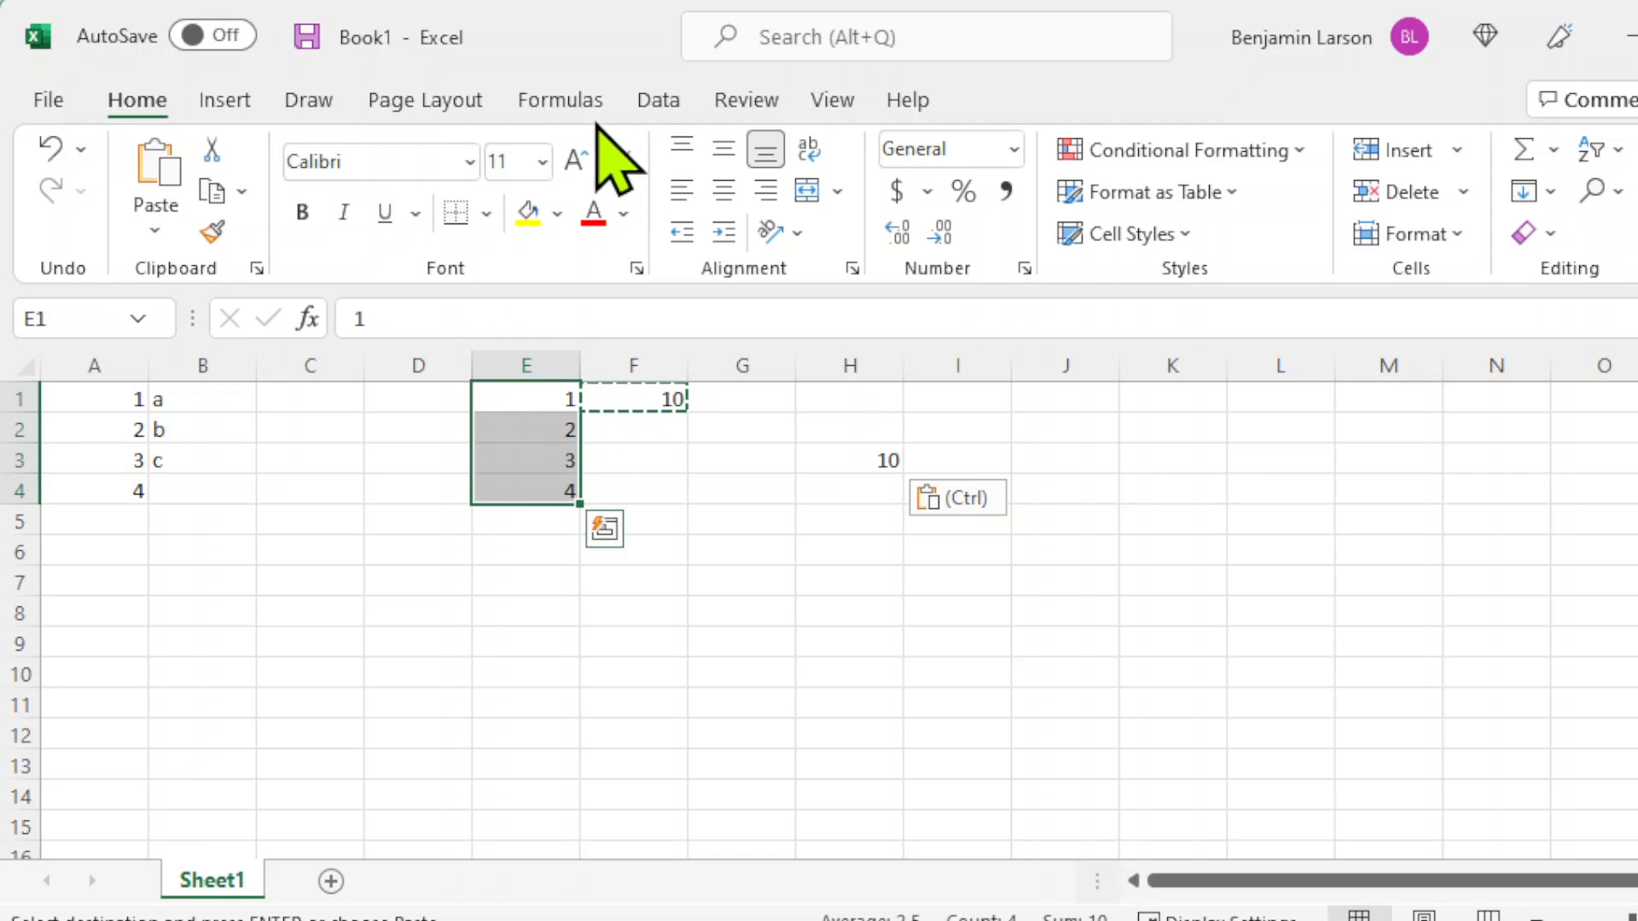
left_click(225, 100)
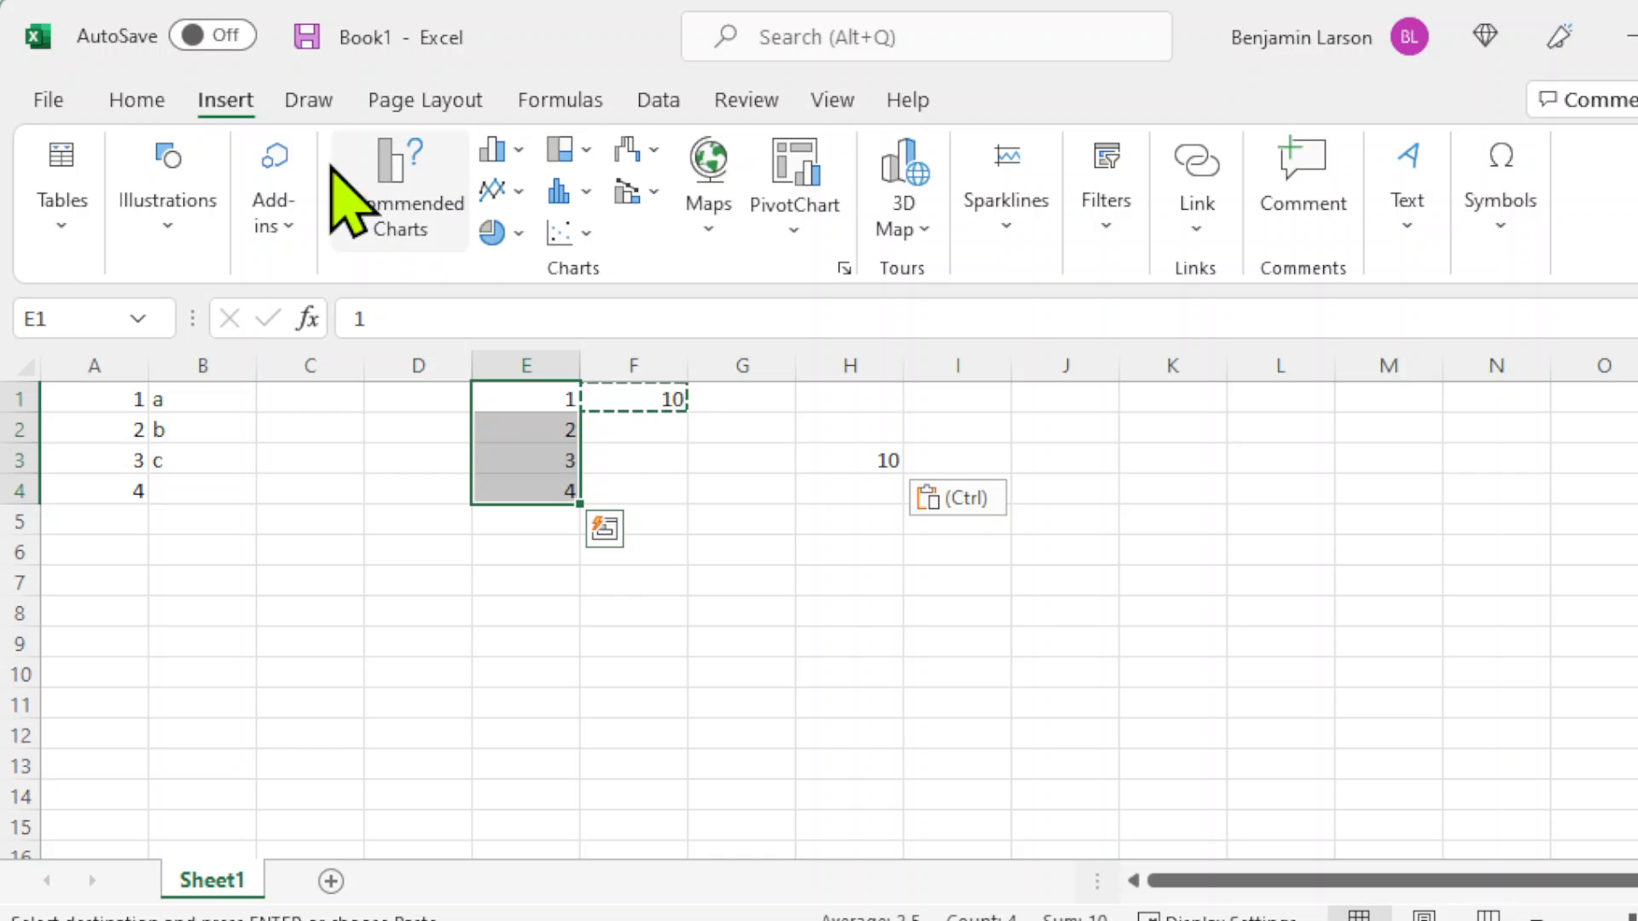
left_click(499, 153)
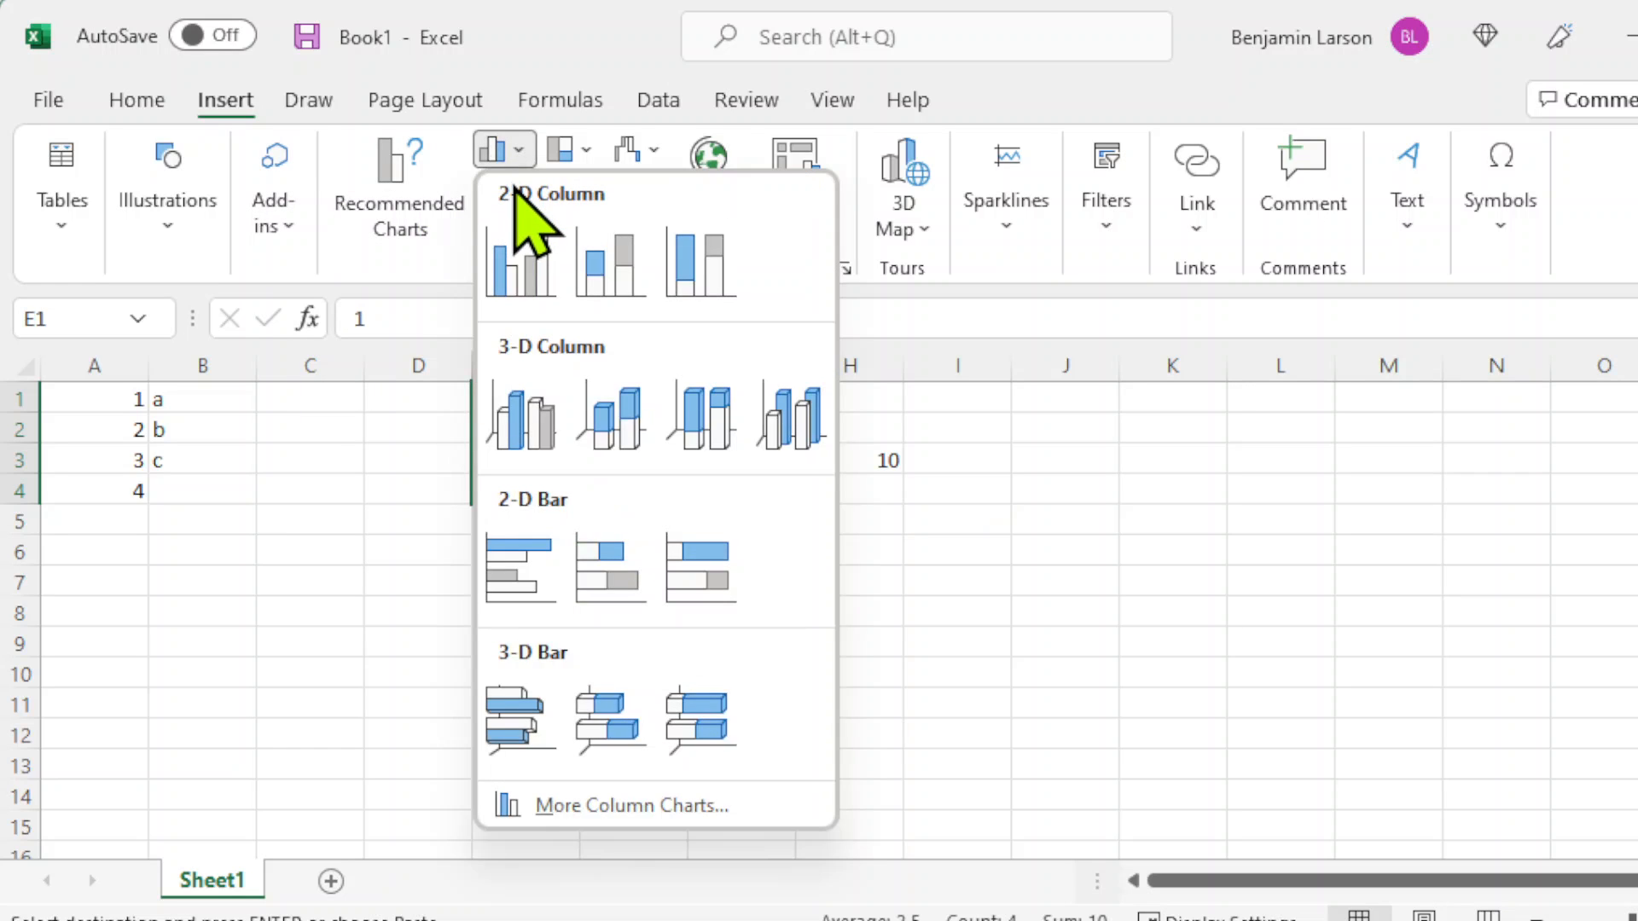
left_click(518, 270)
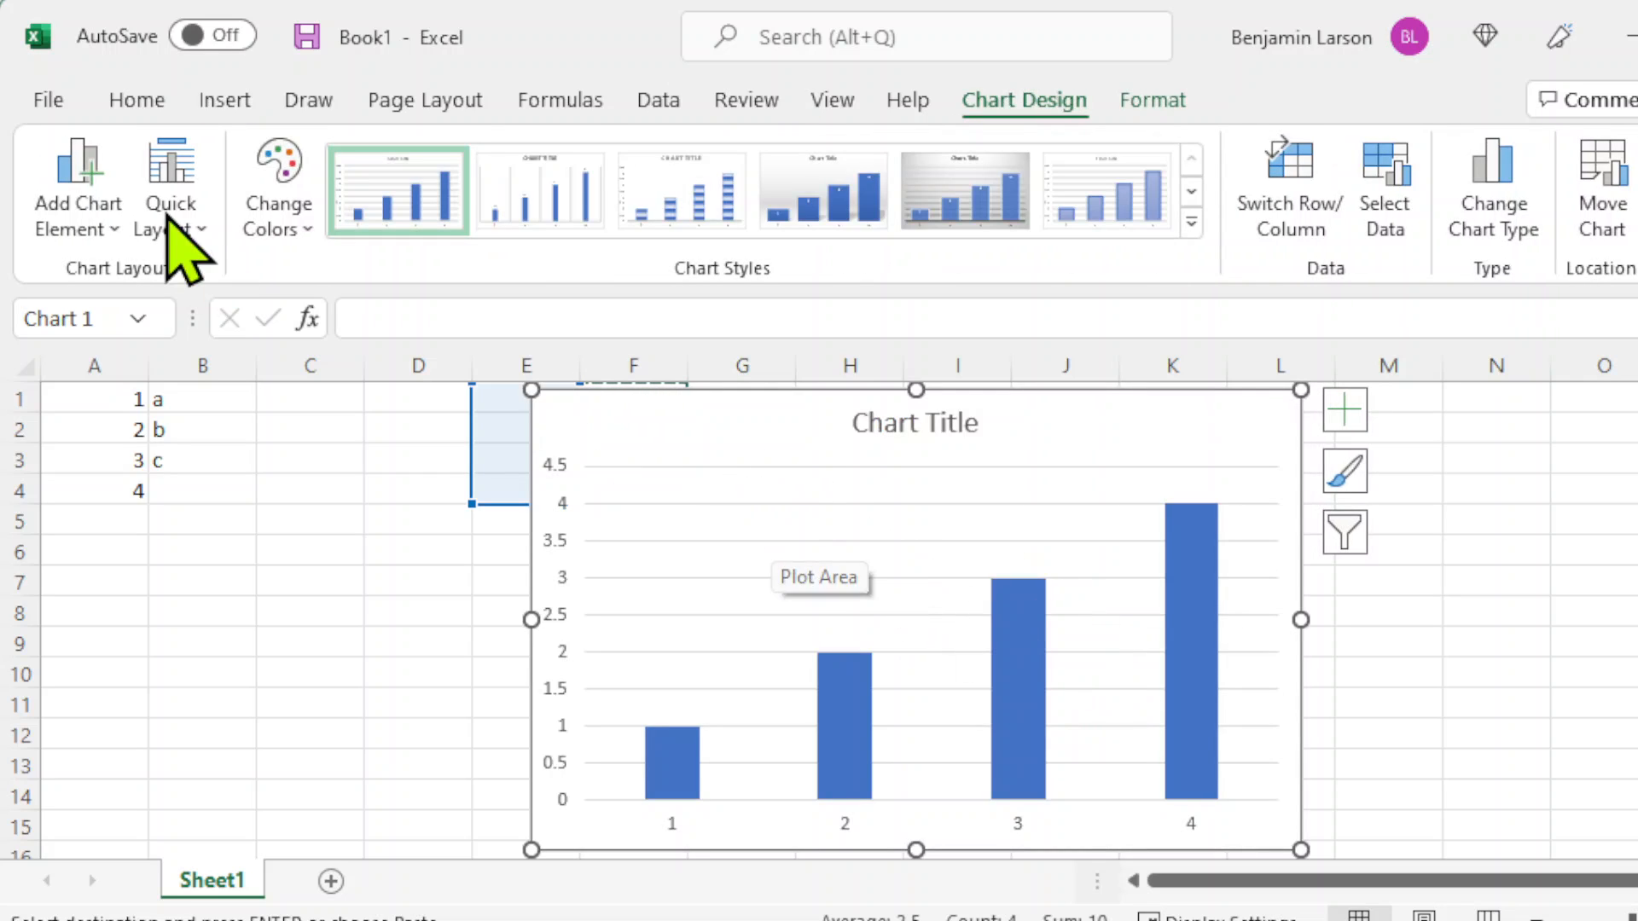
Copy the column chart as a picture, with the appearance as shown on screen and the Picture format.
left_click(51, 100)
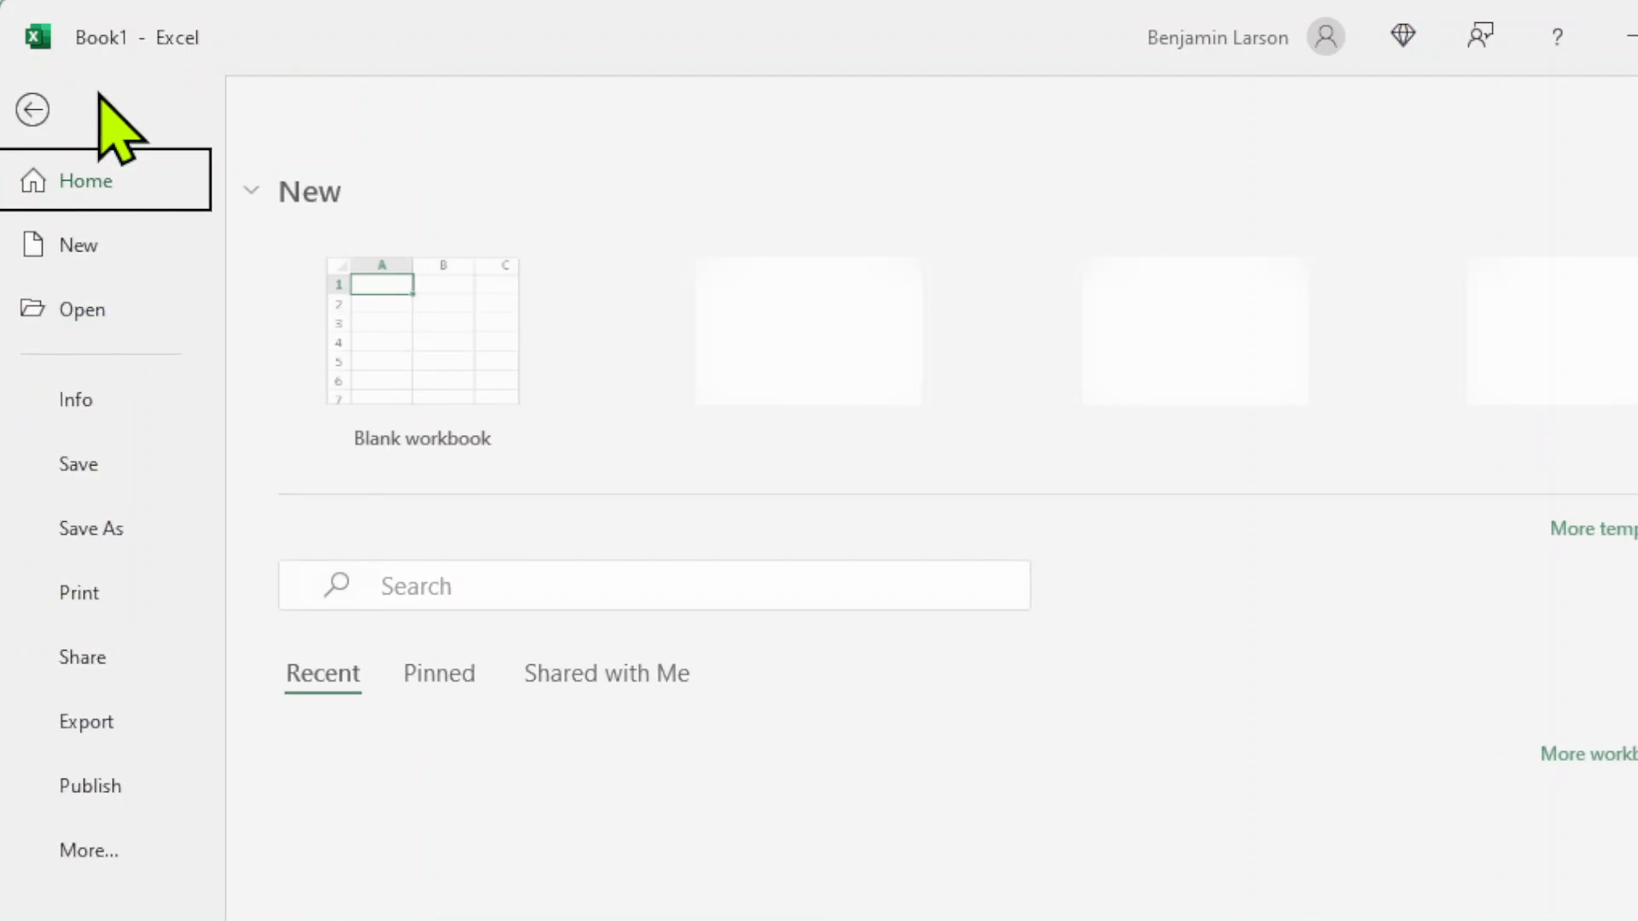
left_click(35, 108)
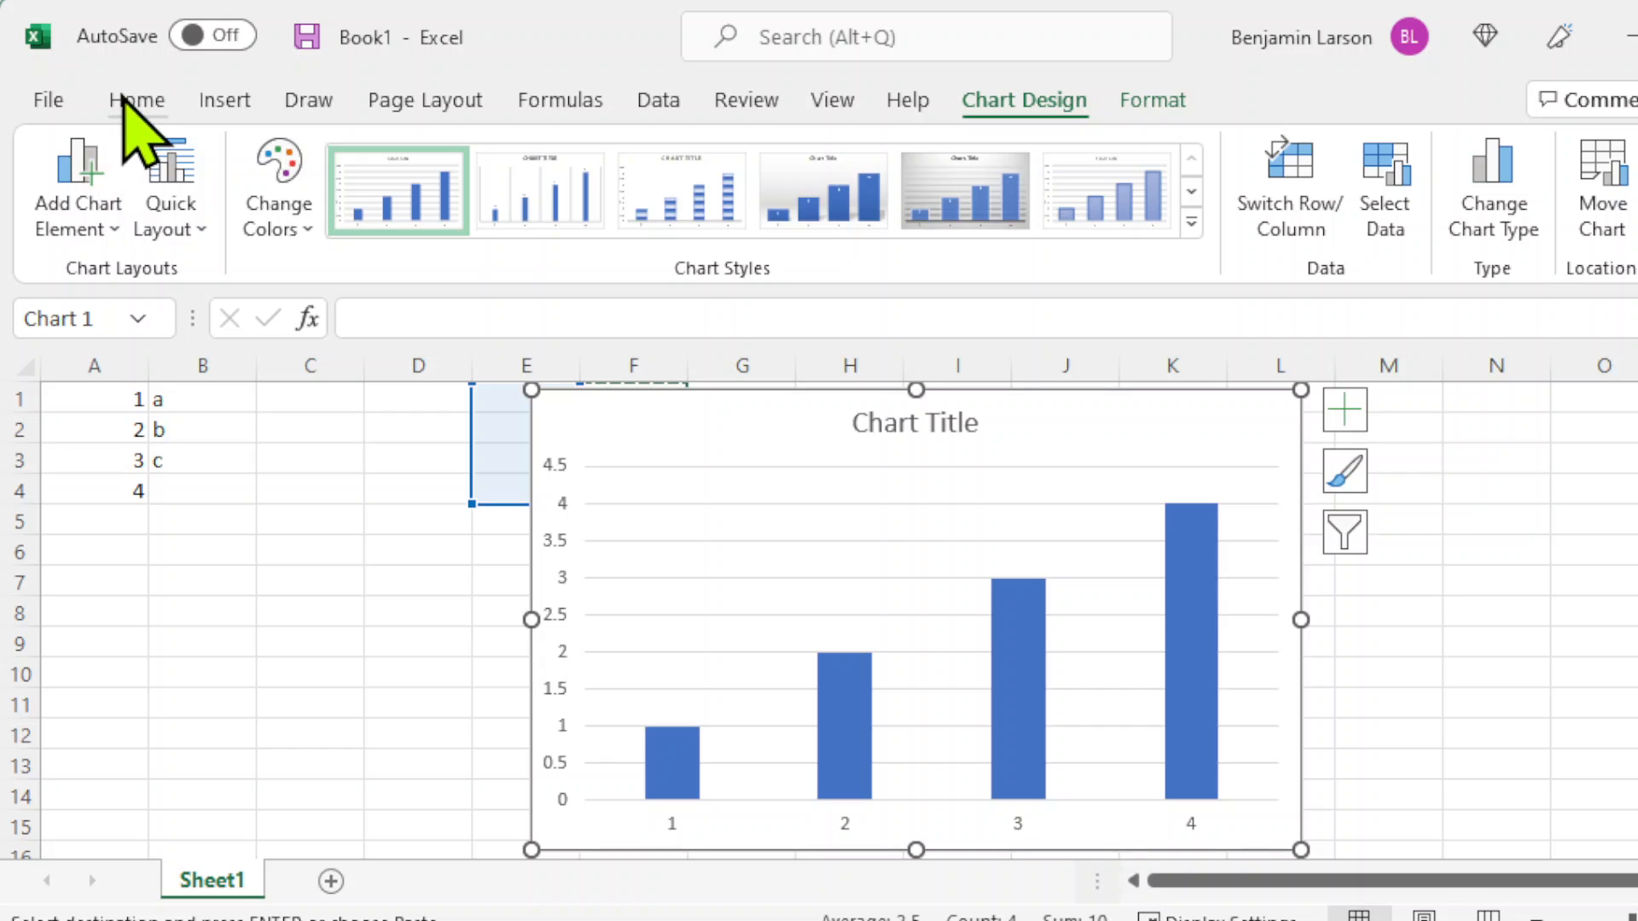
left_click(128, 100)
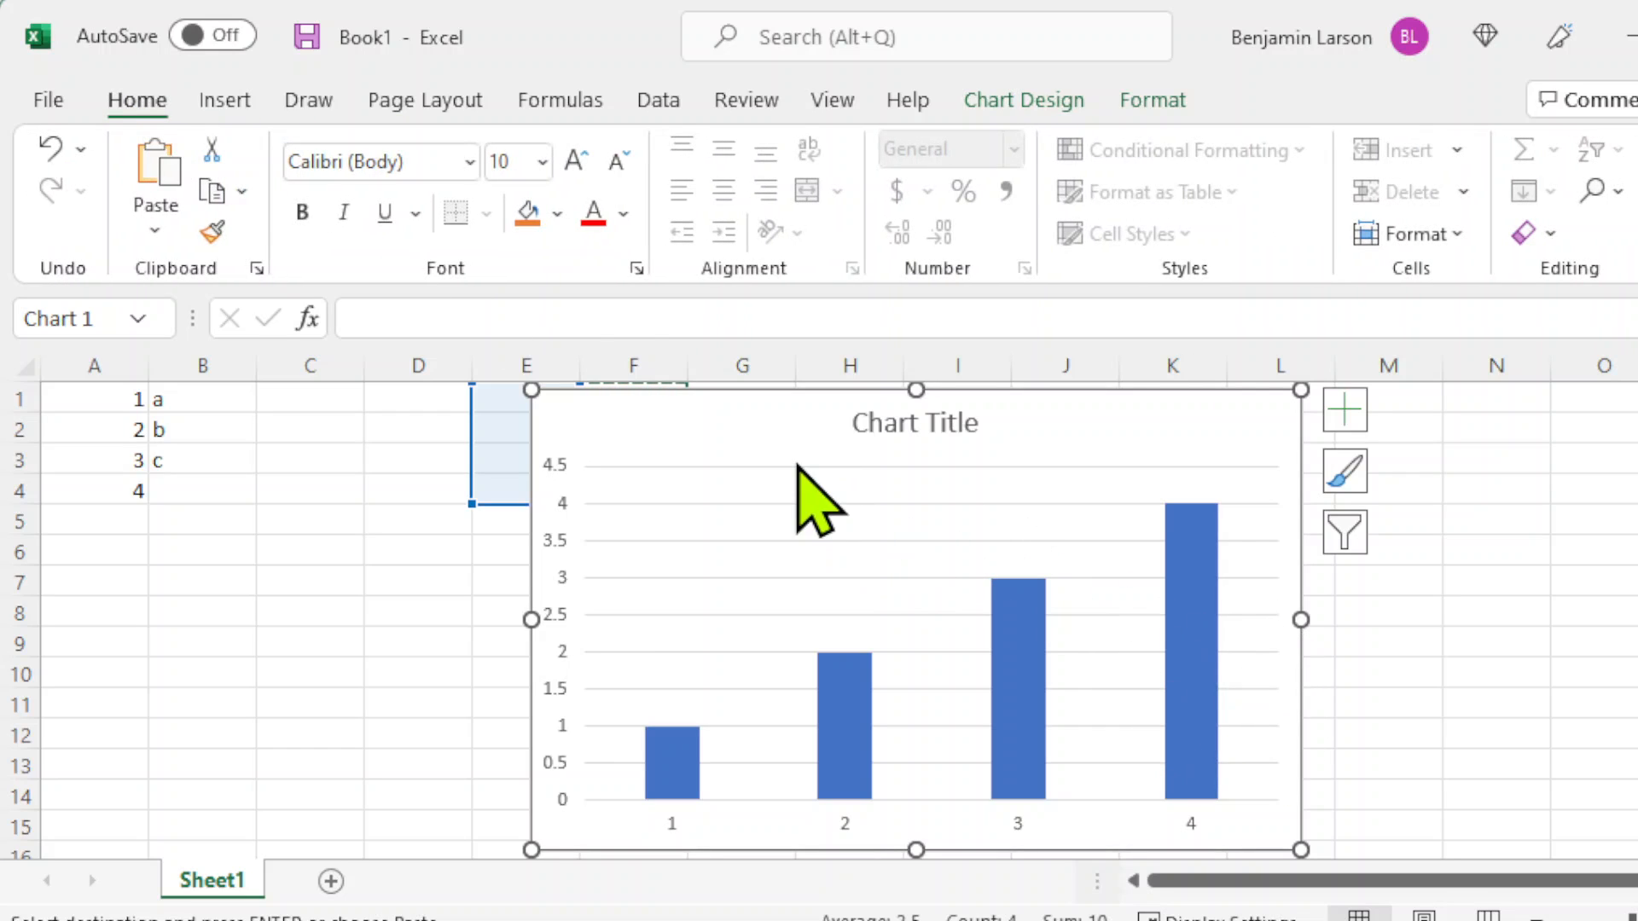
left_click(798, 463)
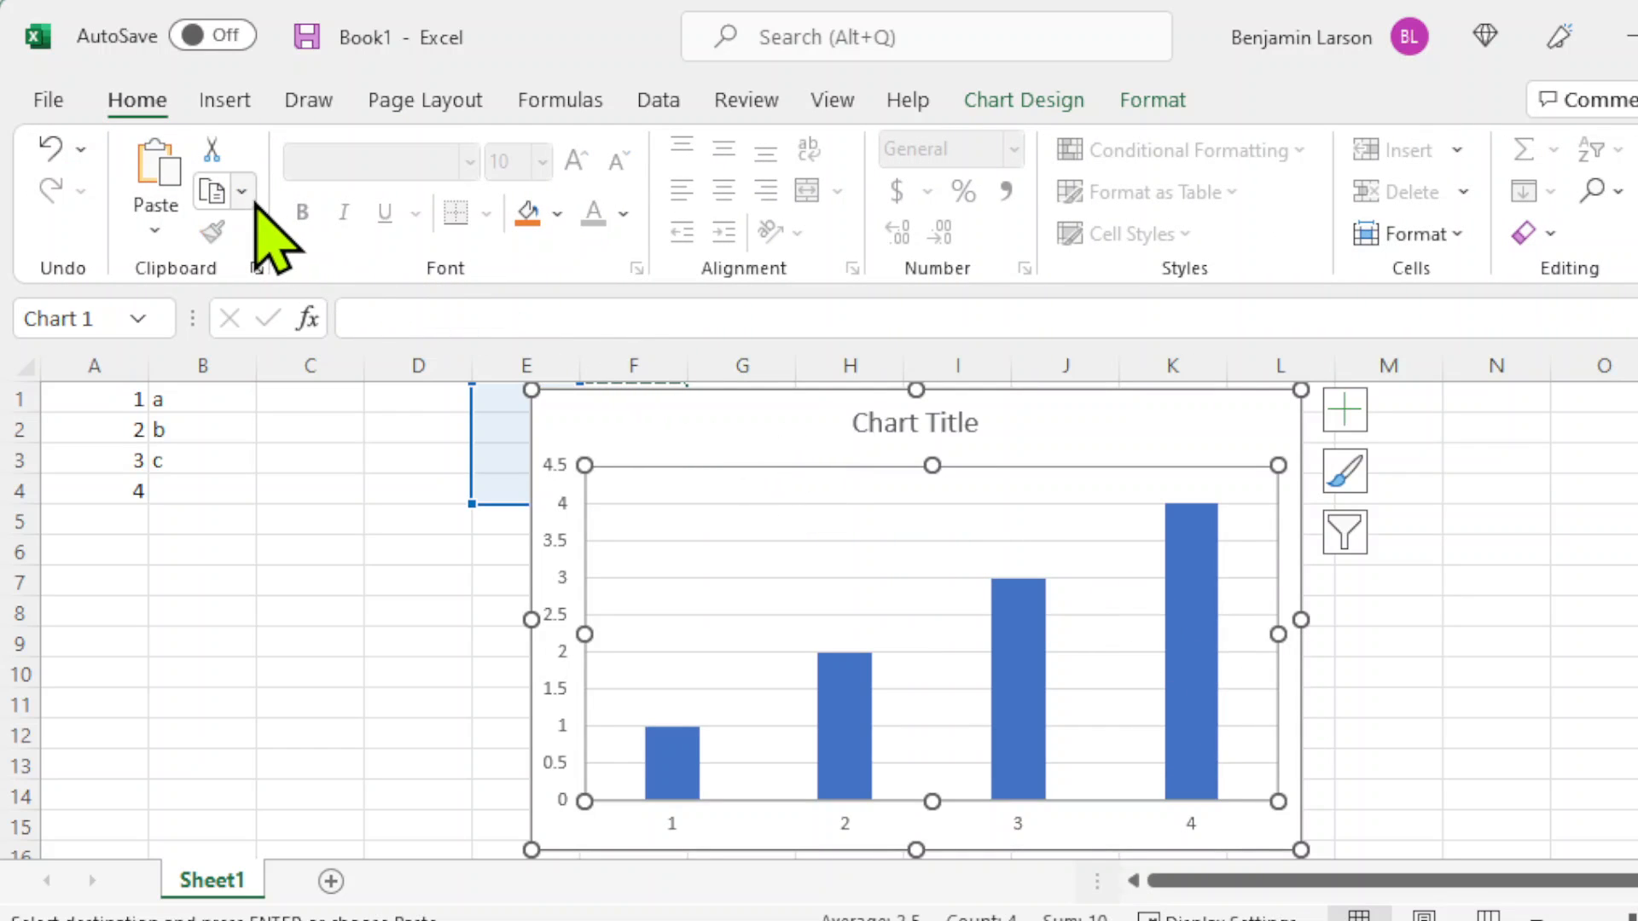
left_click(242, 191)
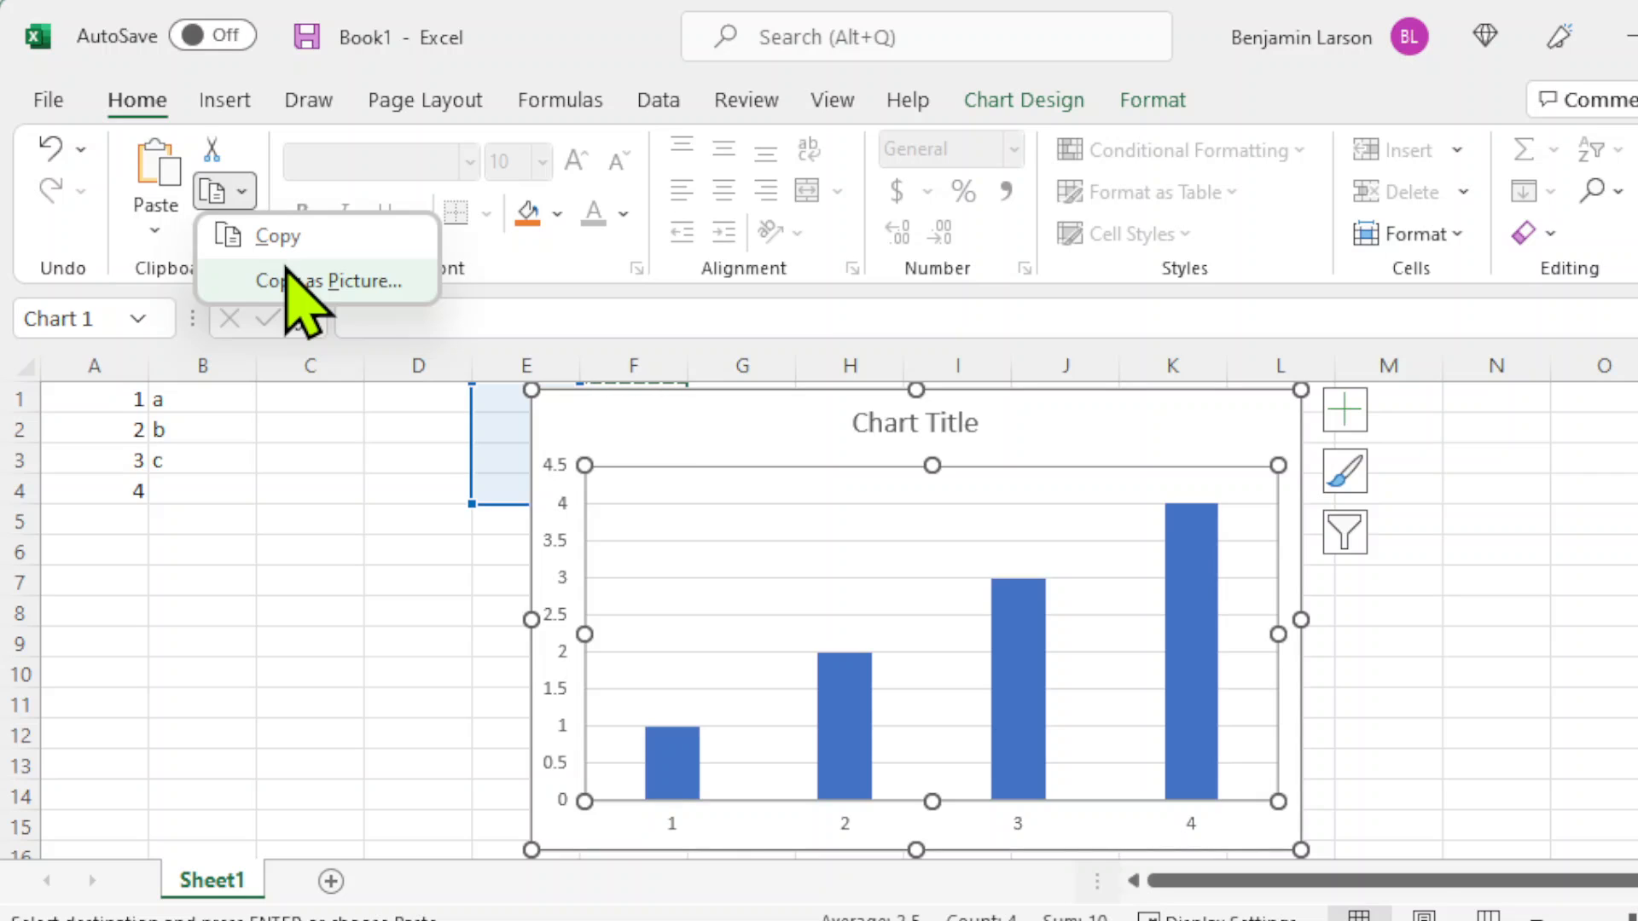
left_click(288, 271)
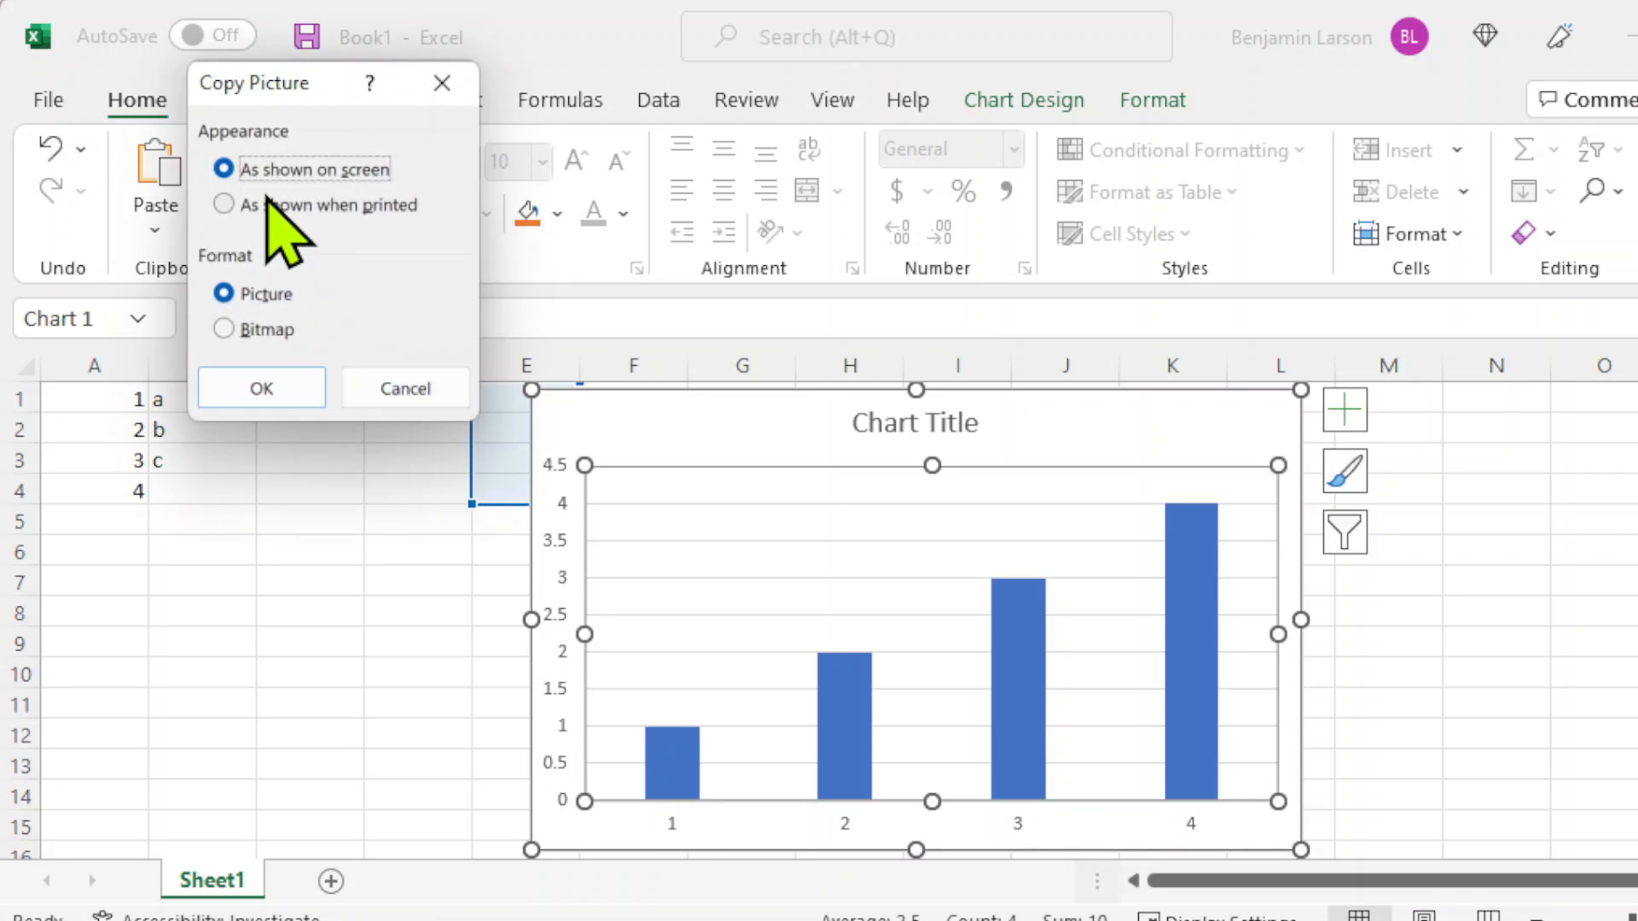
left_click(260, 389)
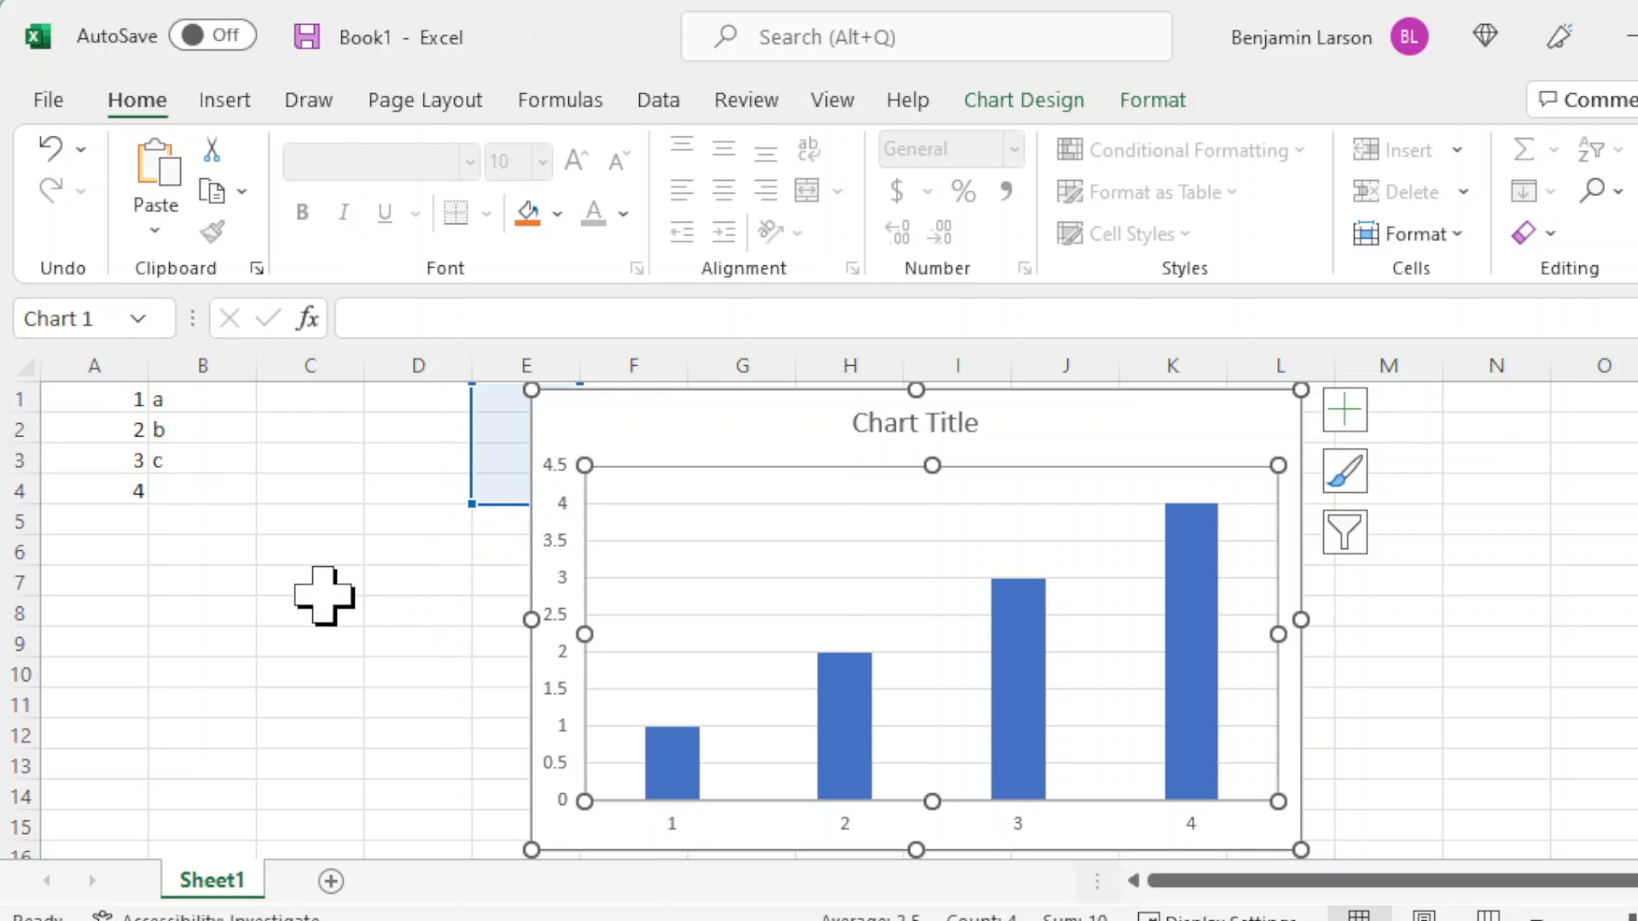
Add a new worksheet, paste the copied chart picture at C5 and look over the whole picture.
left_click(331, 881)
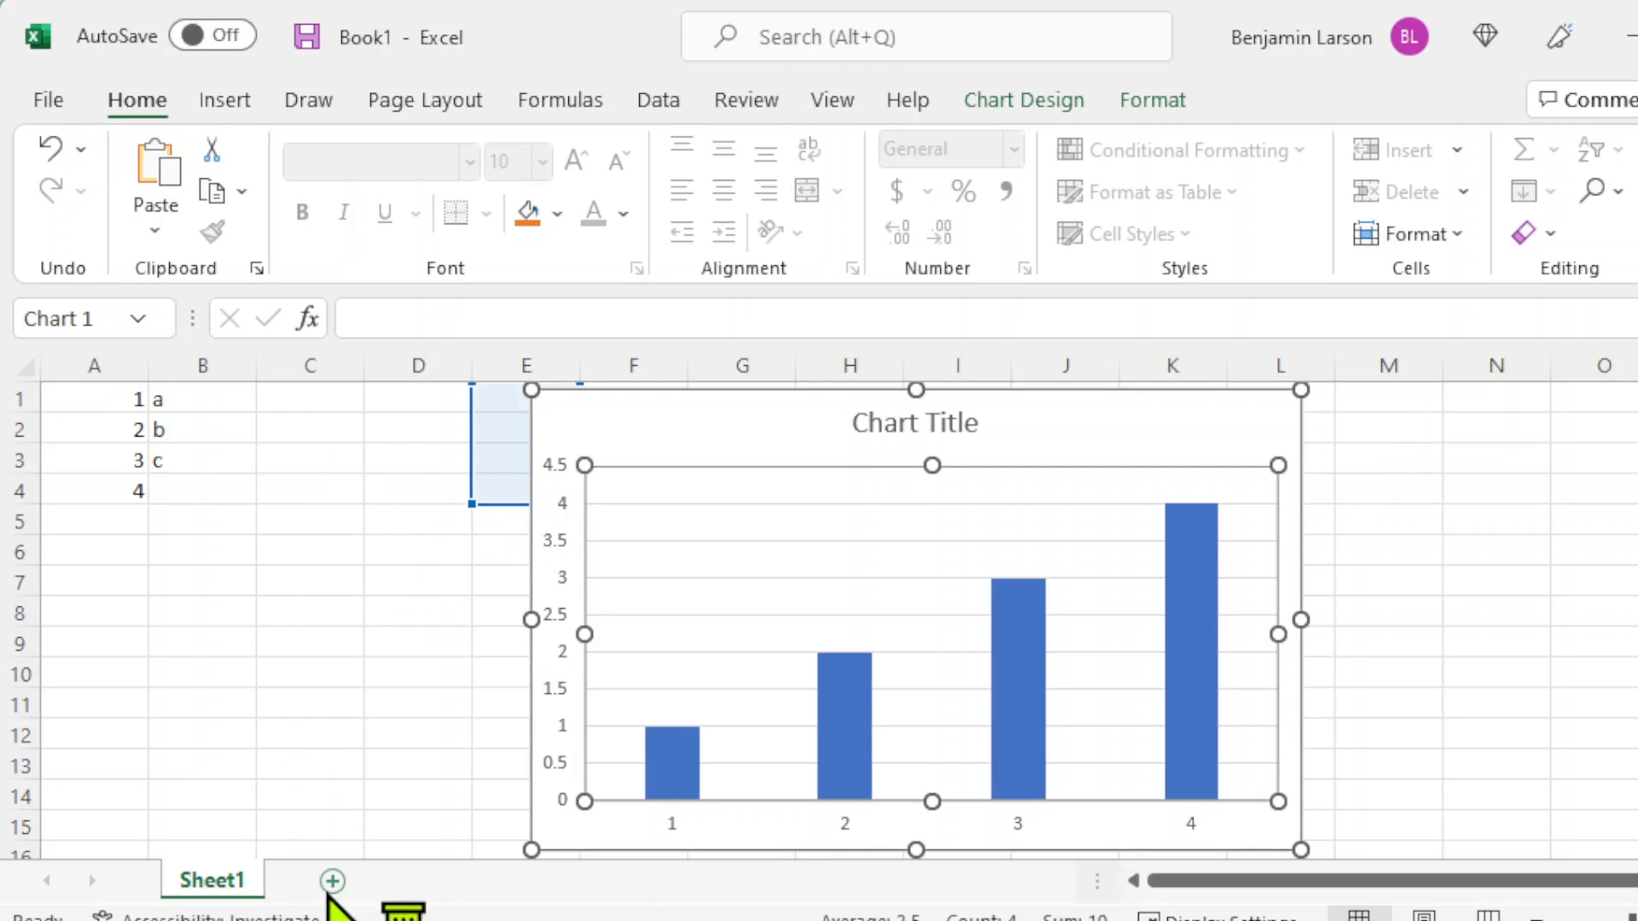
right_click(292, 534)
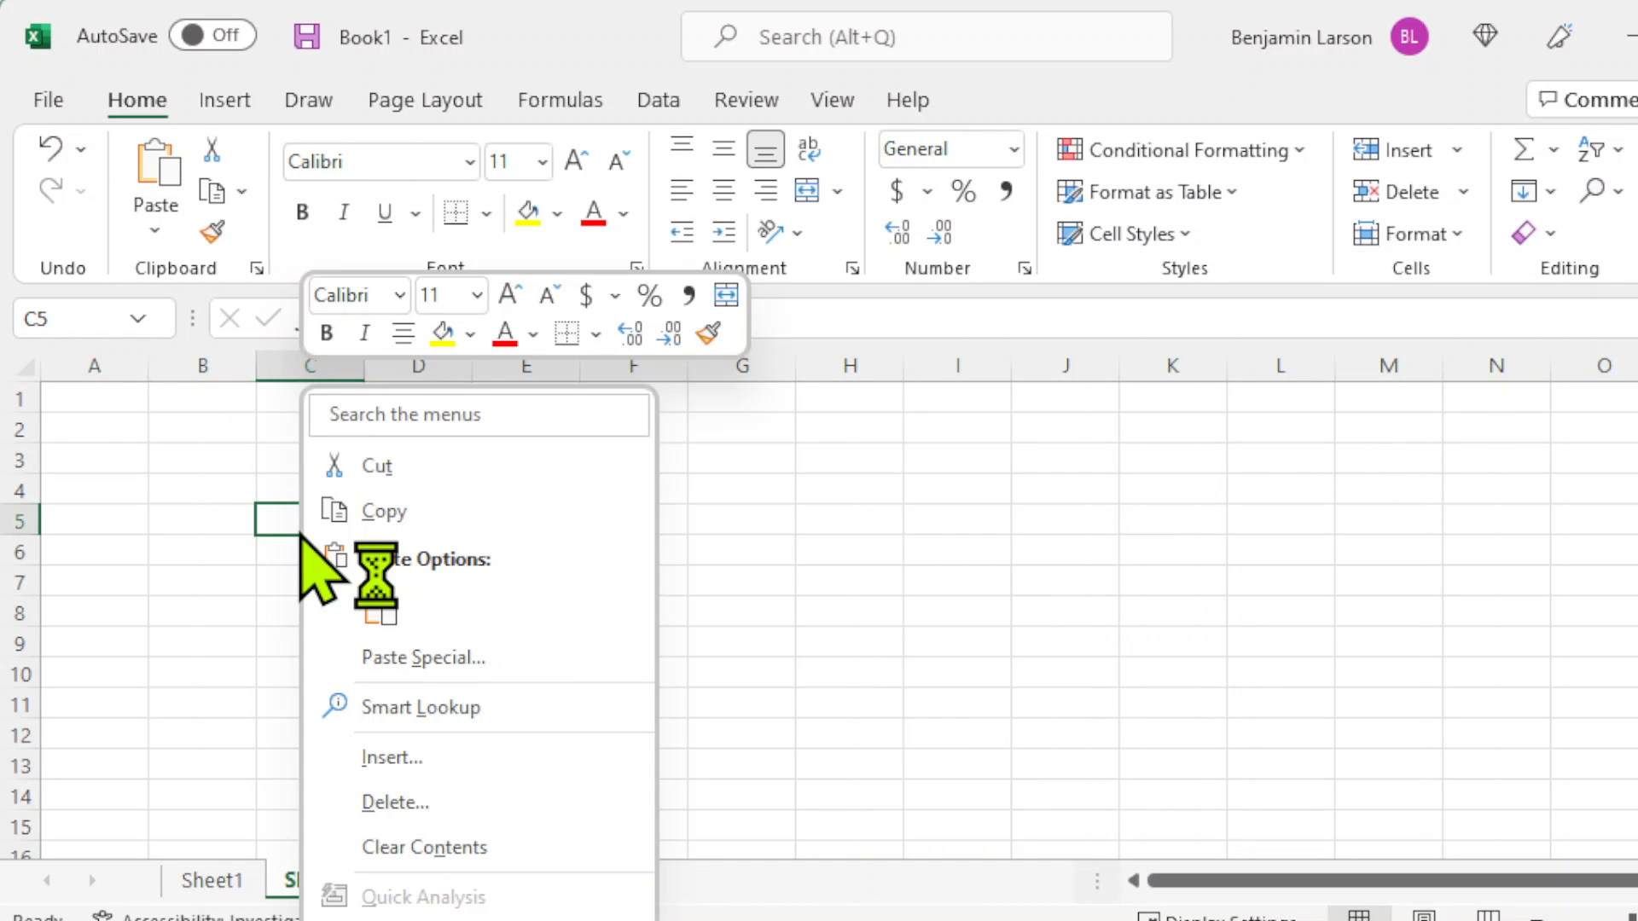
left_click(381, 609)
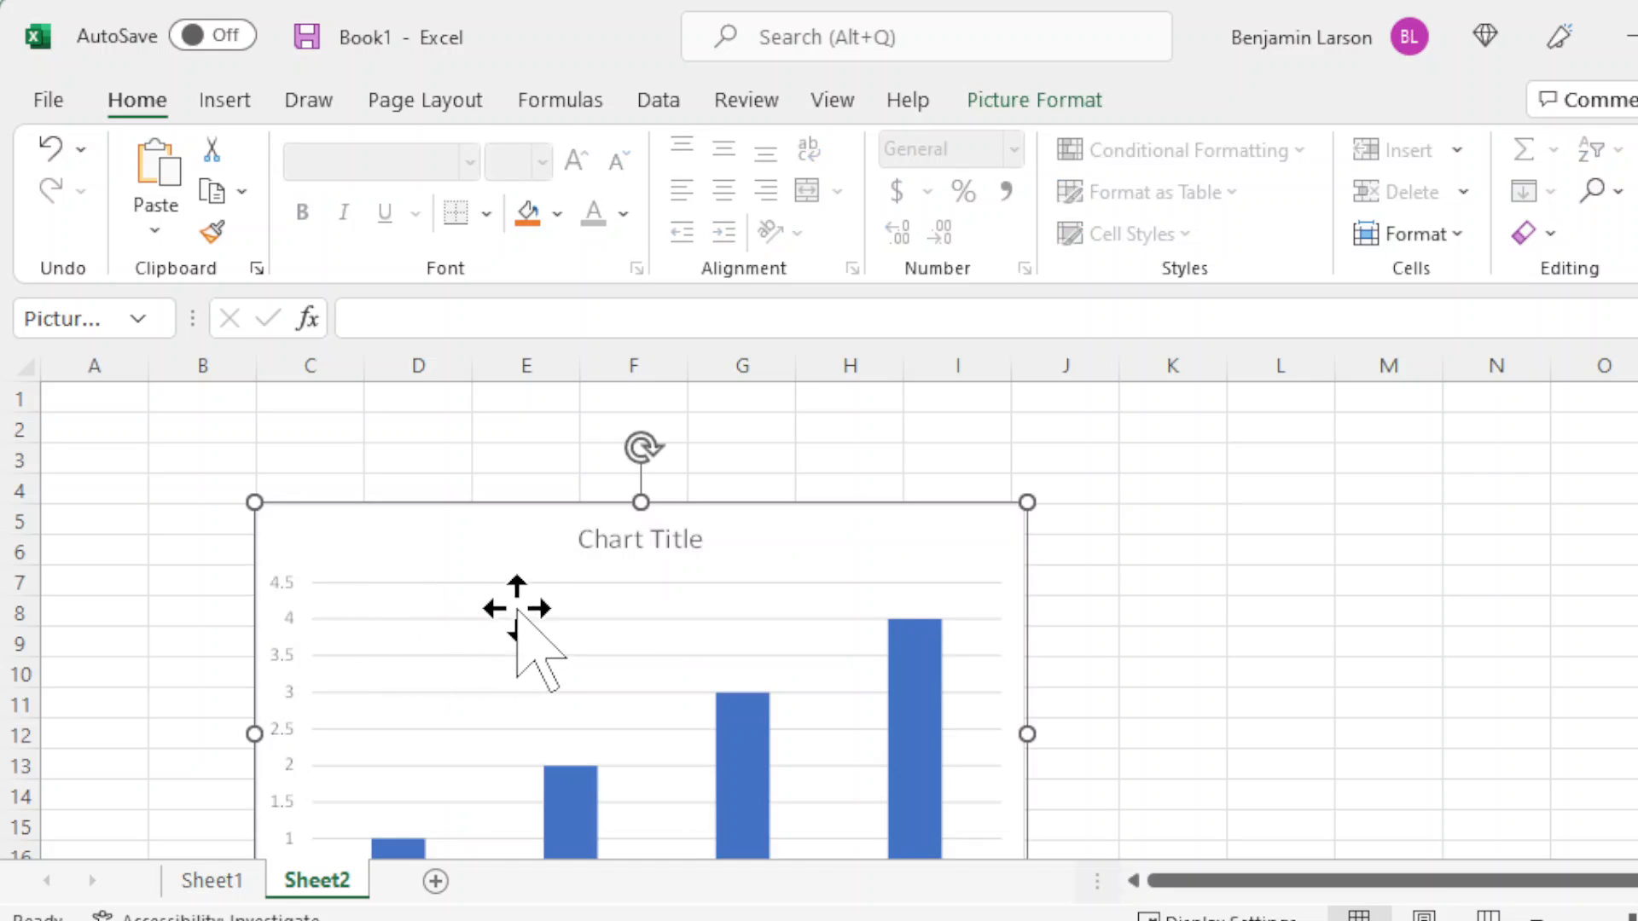
scroll(1148, 589, "down", 2)
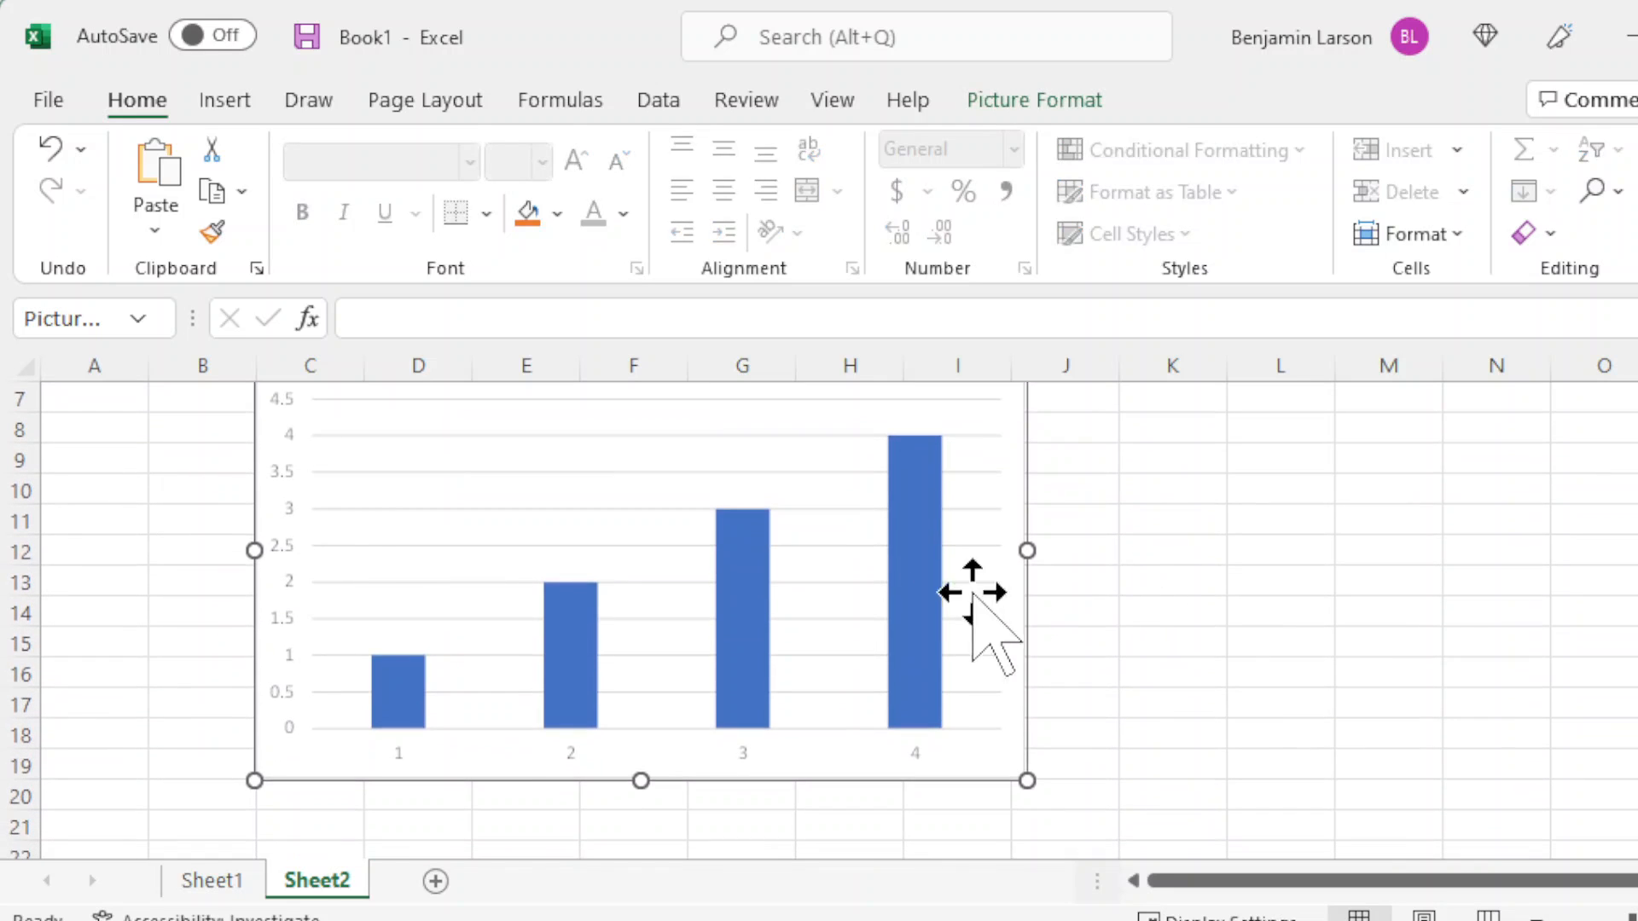
scroll(1282, 623, "up", 2)
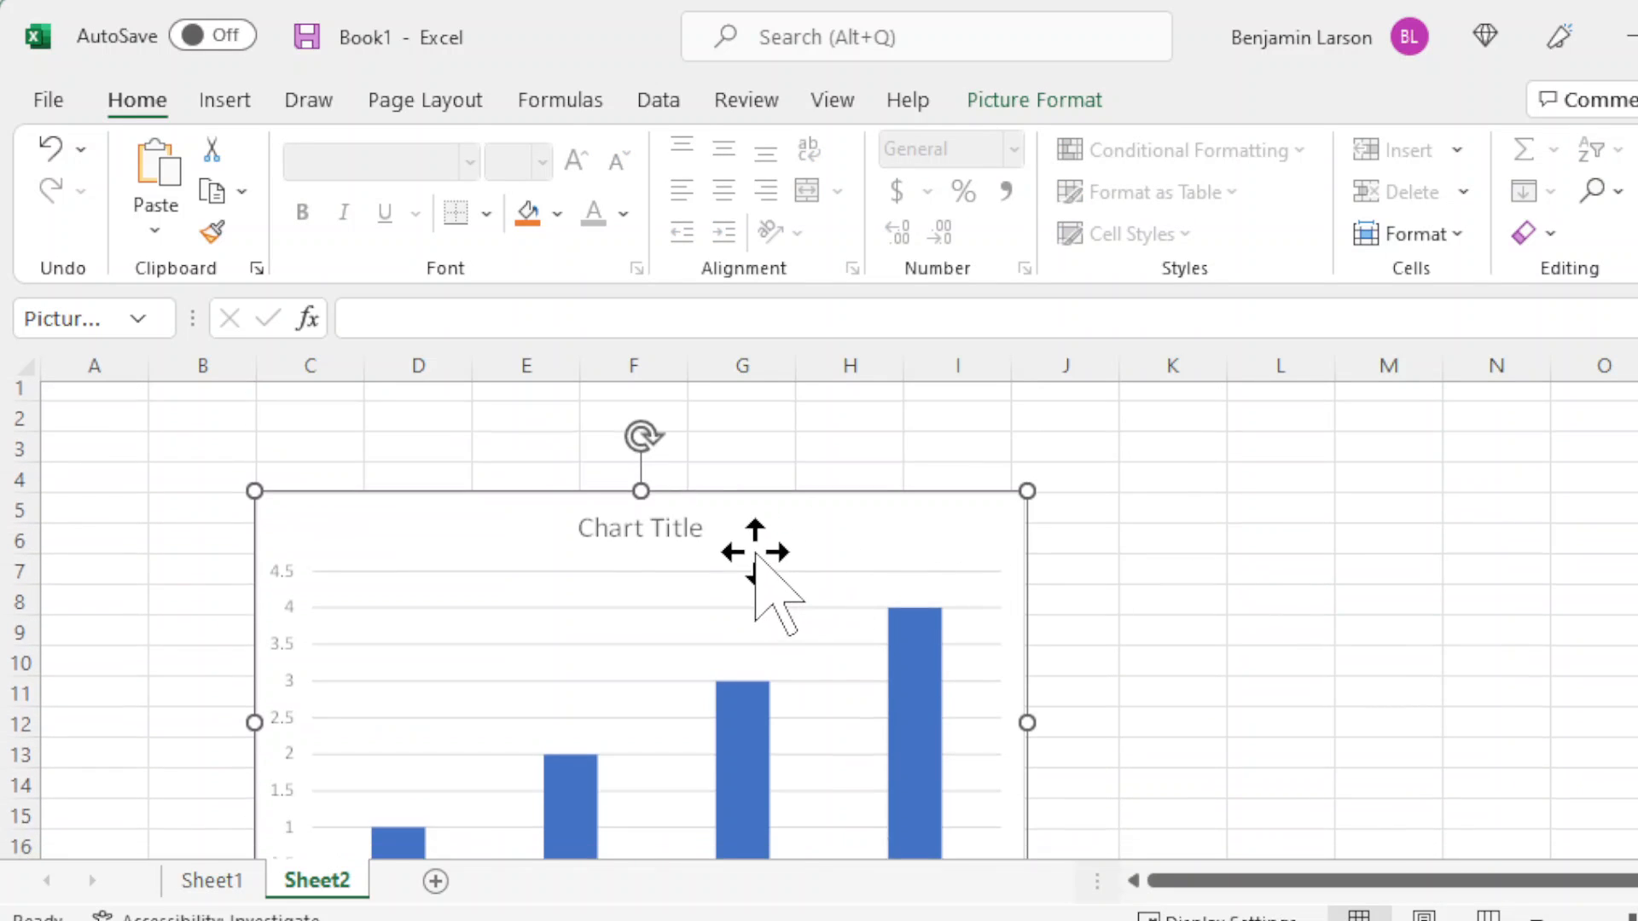
scroll(753, 548, "down", 1)
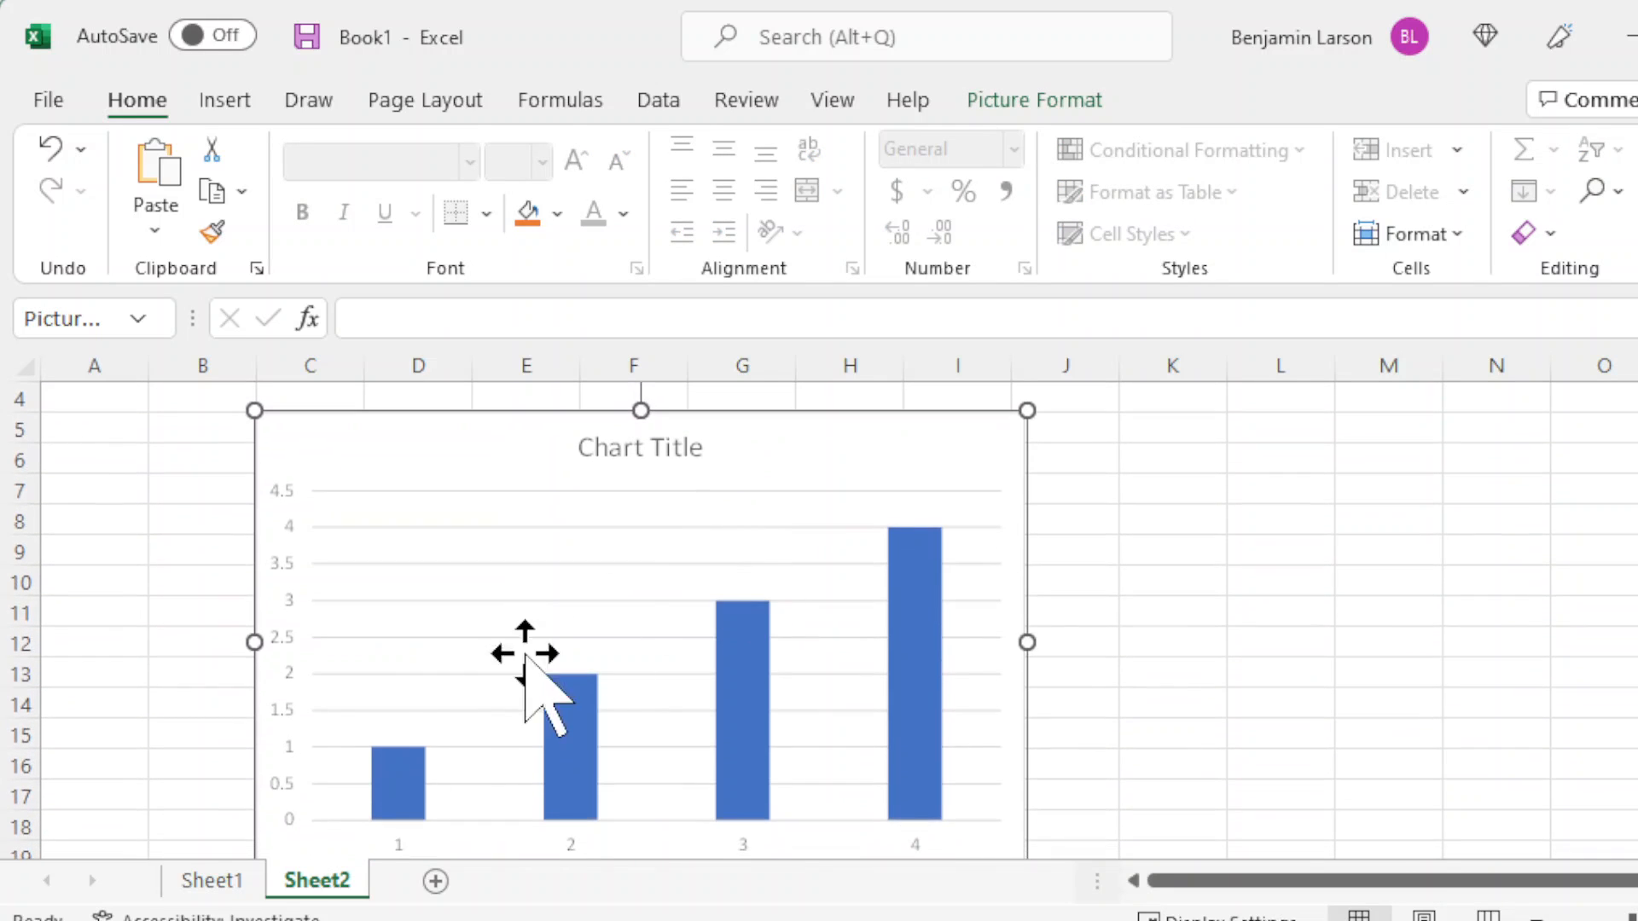
Return to Sheet1 and delete the original column chart, leaving the cell data in place.
left_click(209, 879)
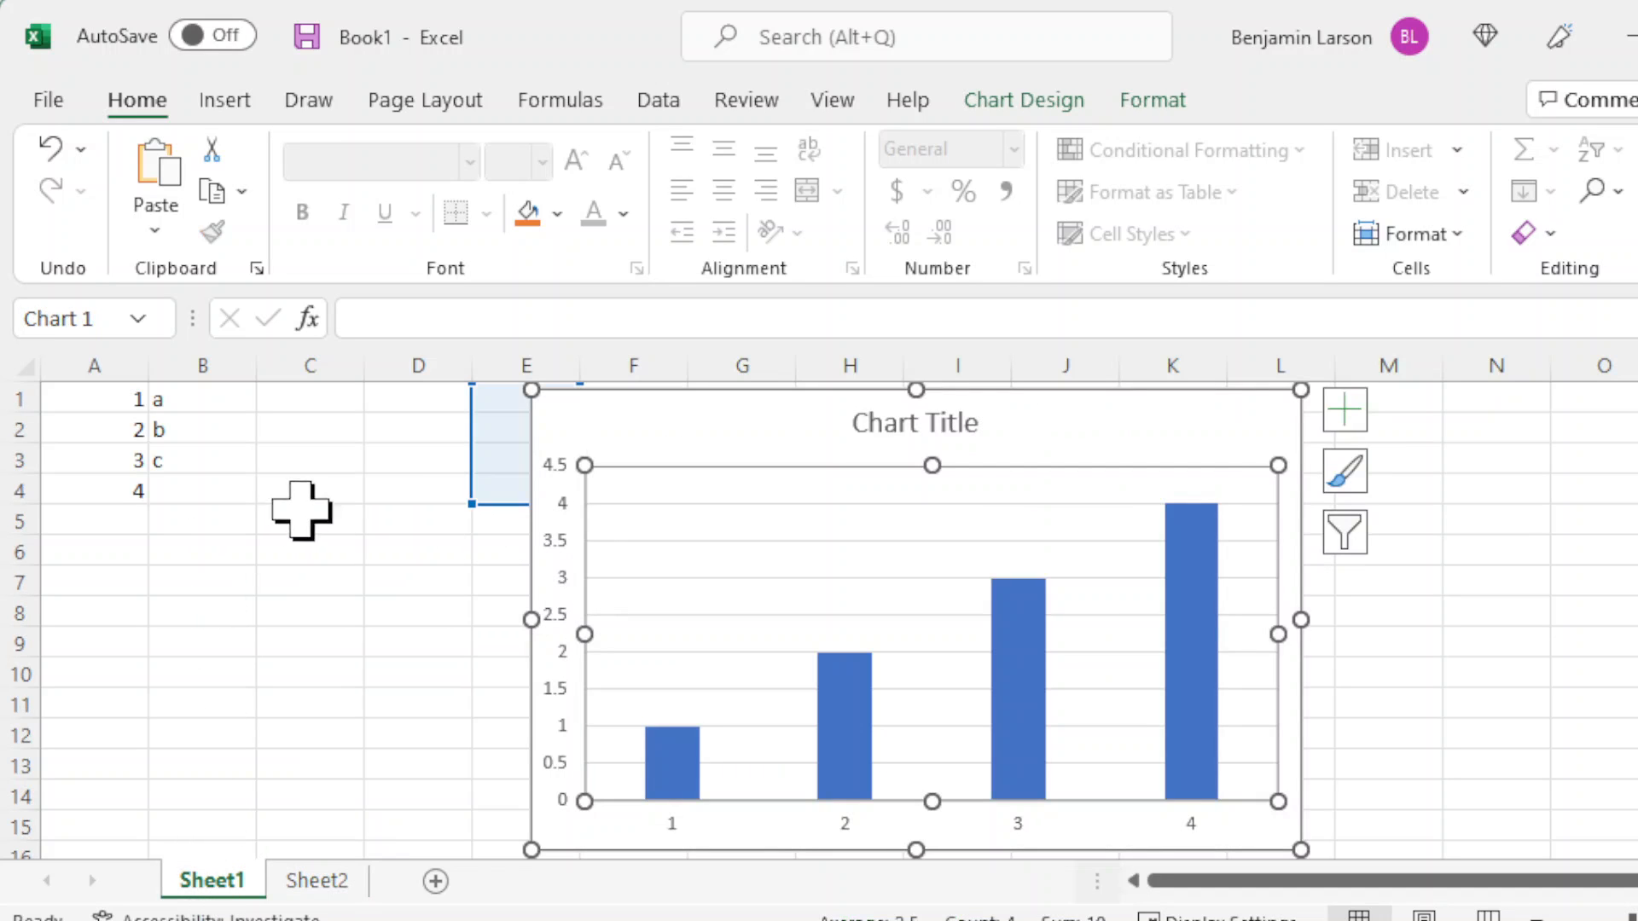
right_click(636, 578)
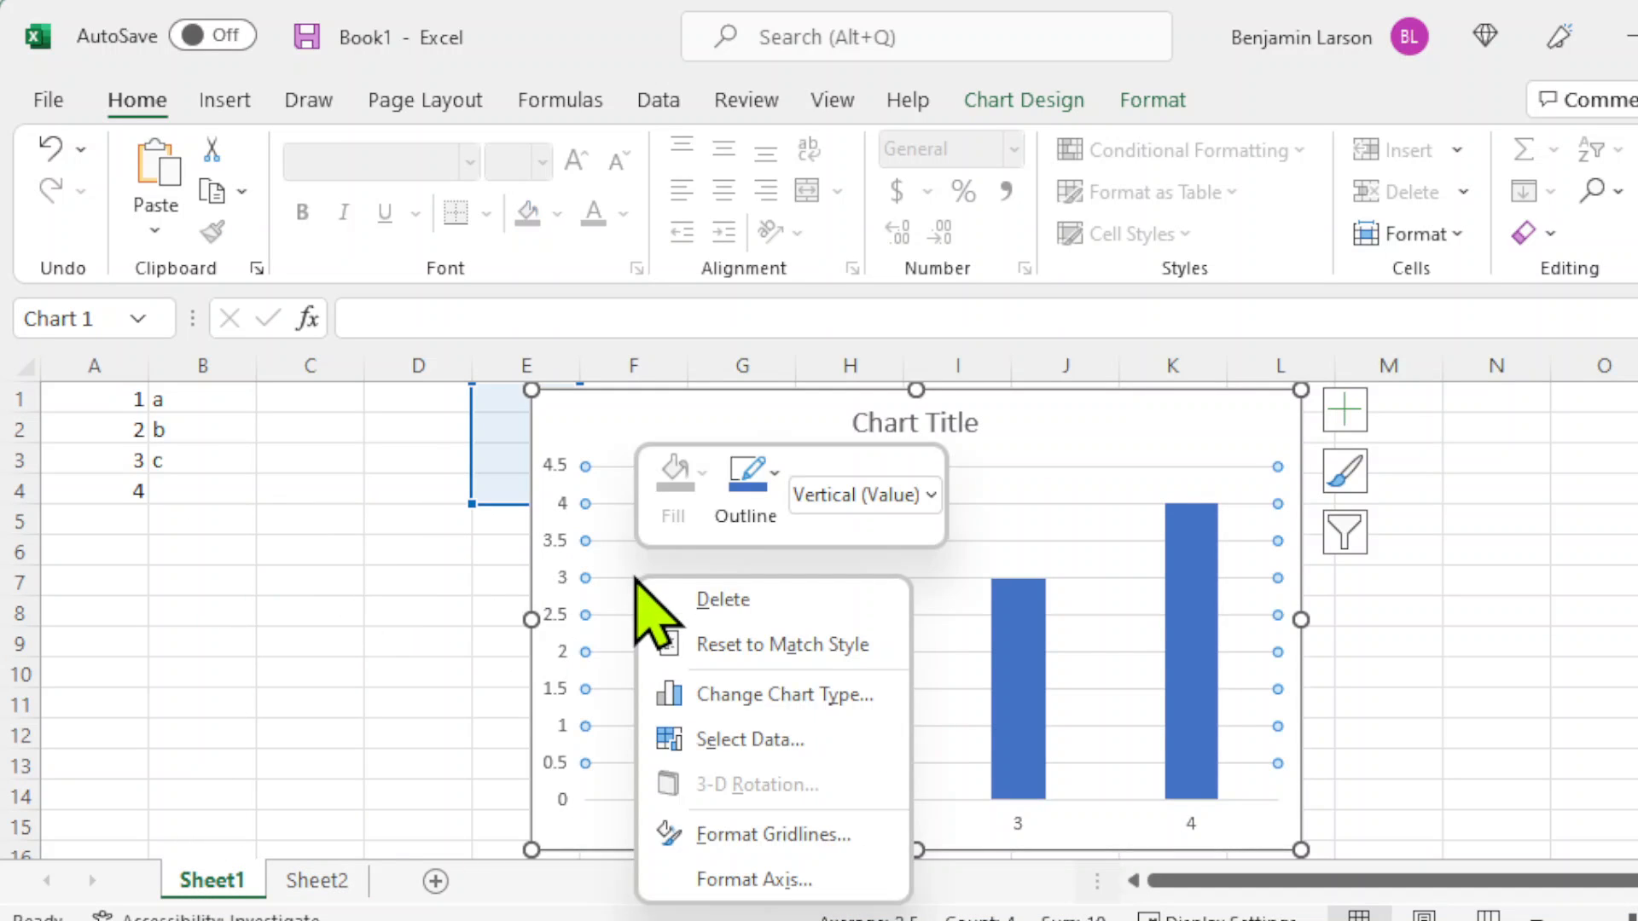
left_click(706, 597)
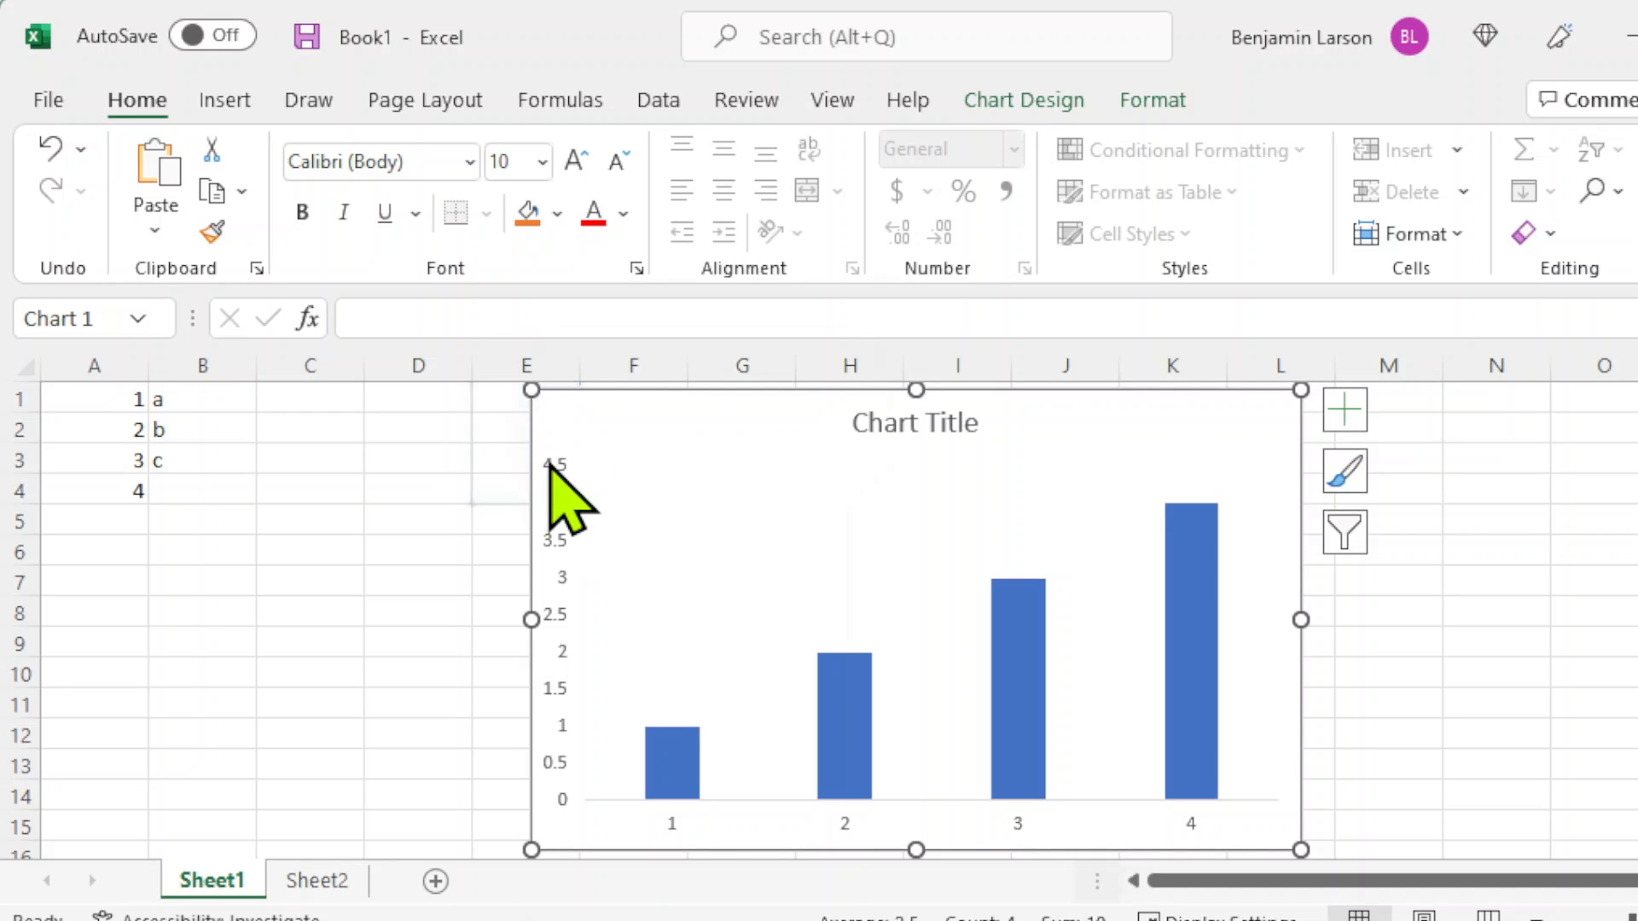
right_click(556, 465)
left_click(537, 420)
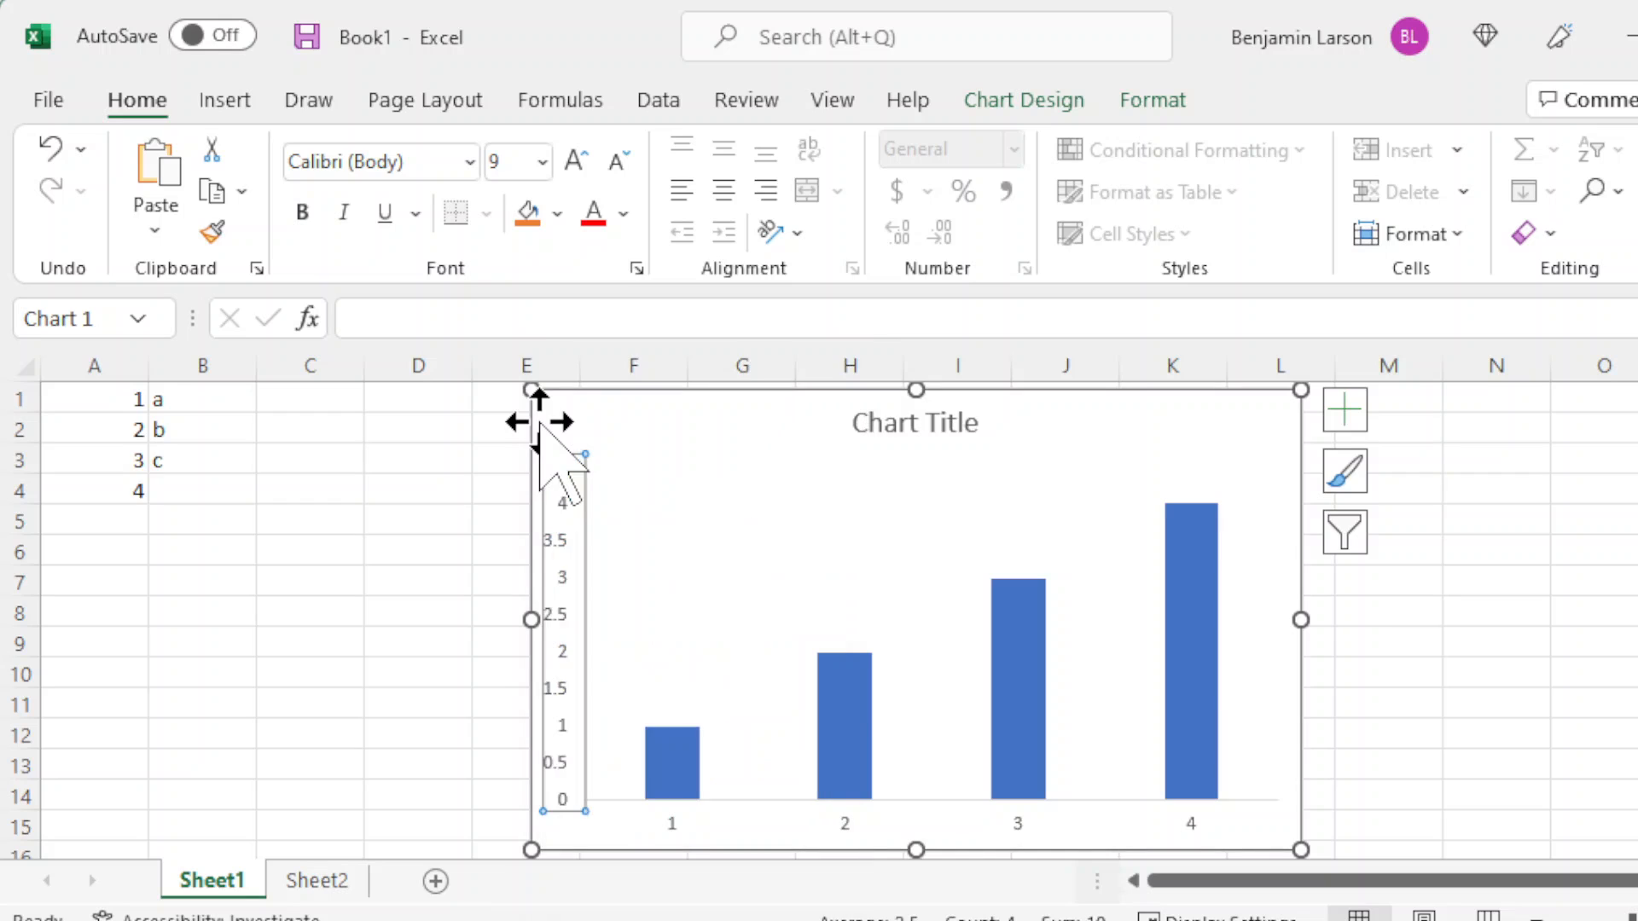
right_click(553, 448)
key("Escape")
key("Delete")
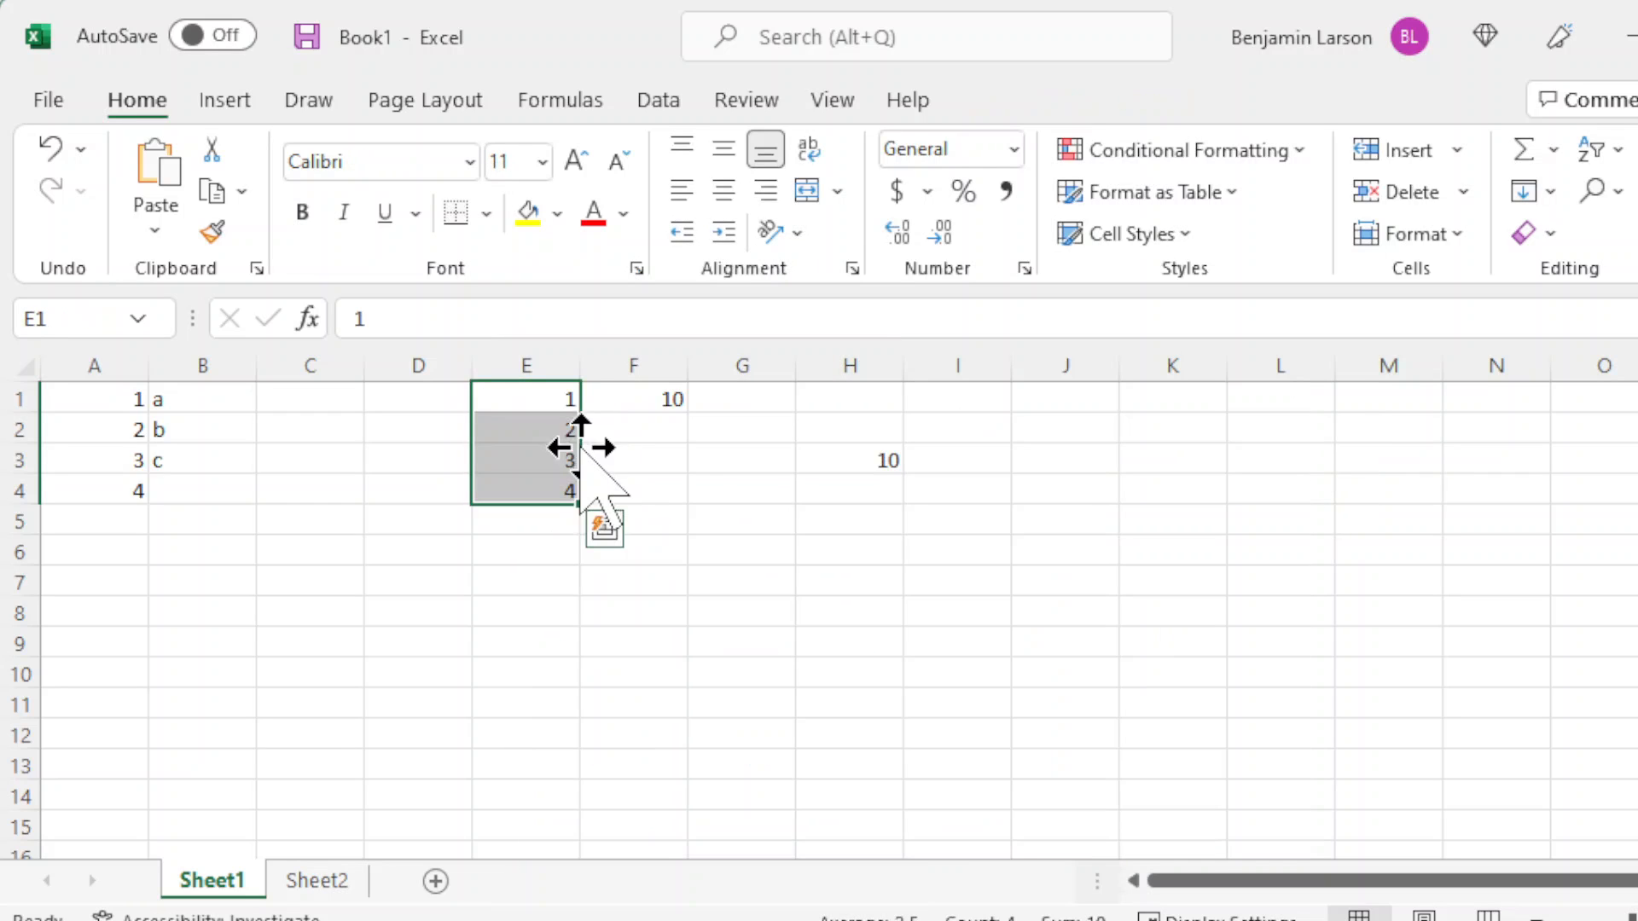
left_click(248, 490)
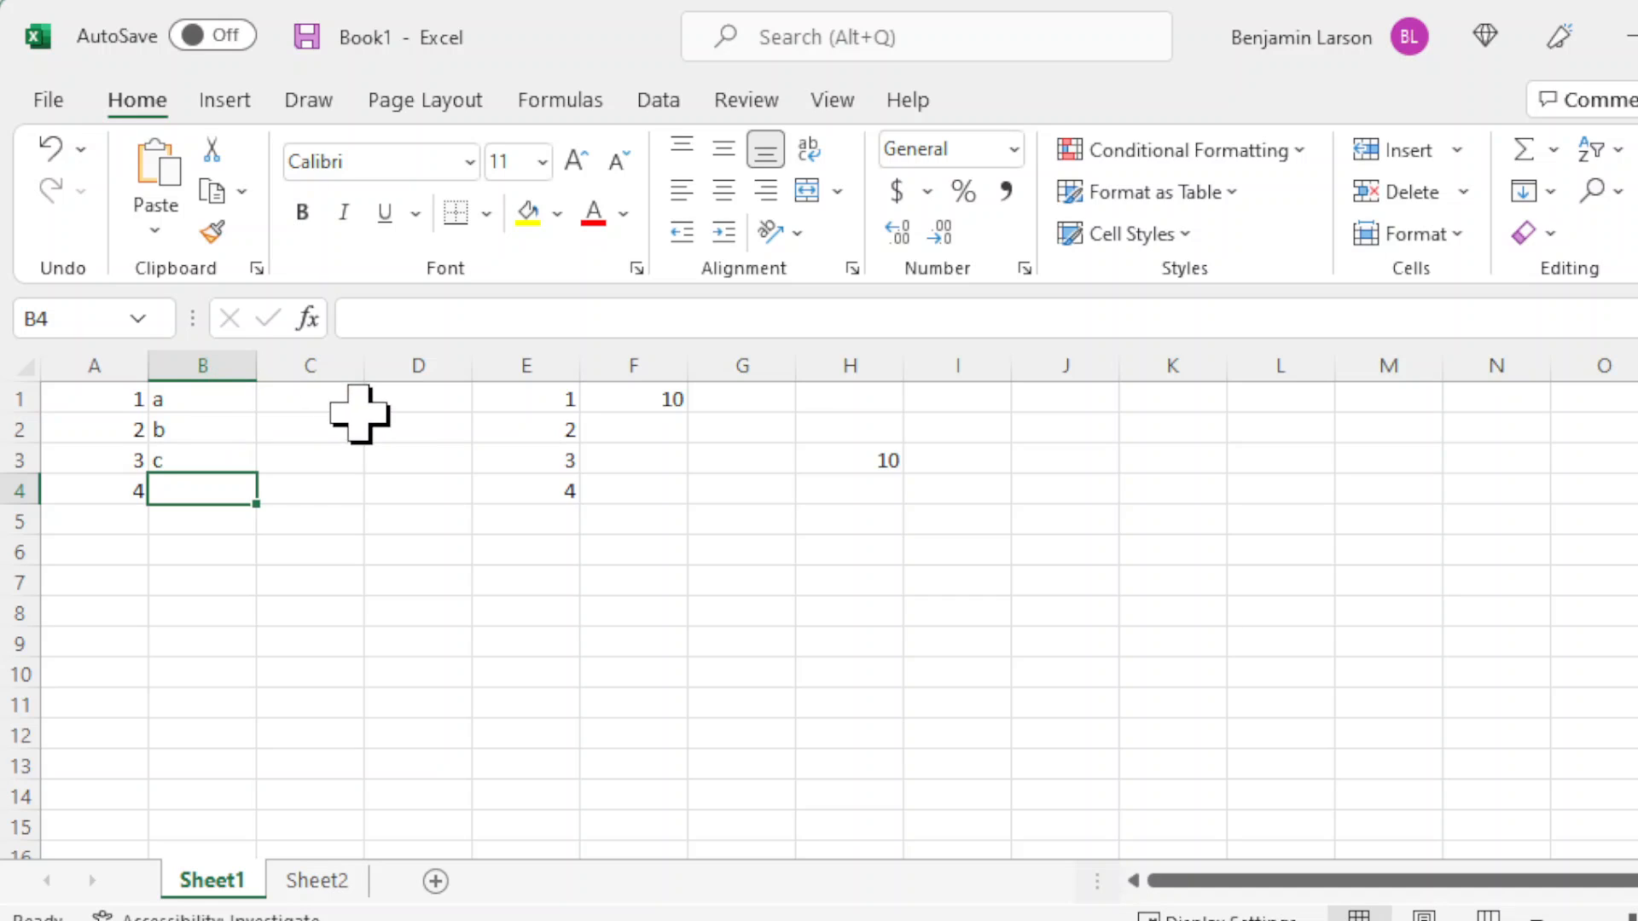
Format the numbers in A1:A4 as bold, red text with font size 14.
left_click_drag(115, 392, 121, 491)
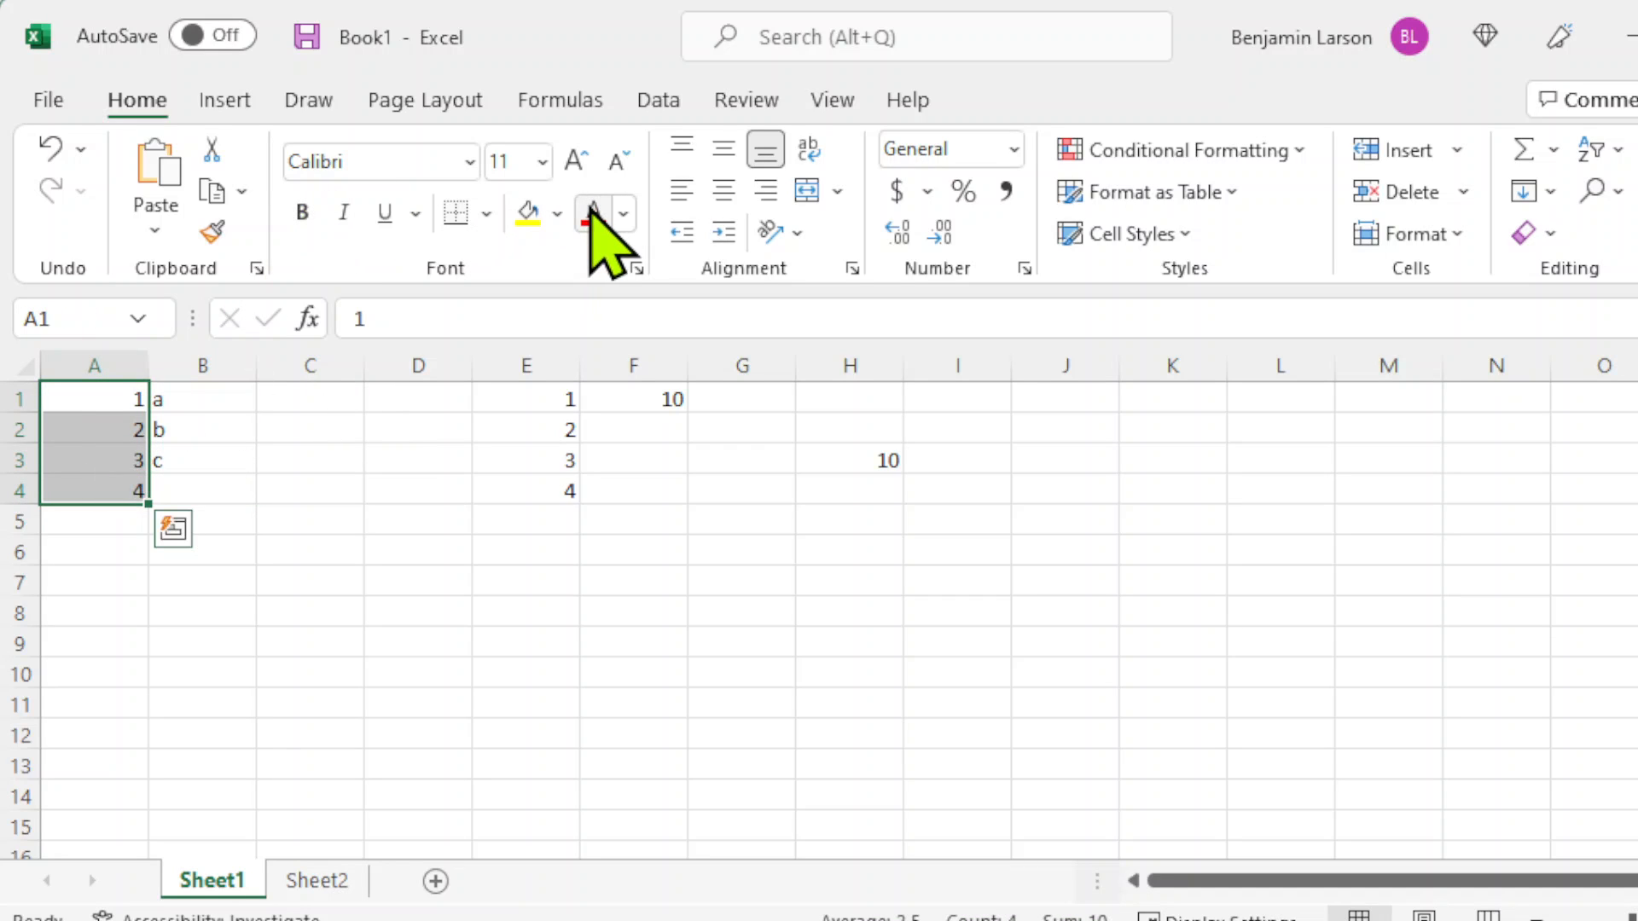
left_click(592, 213)
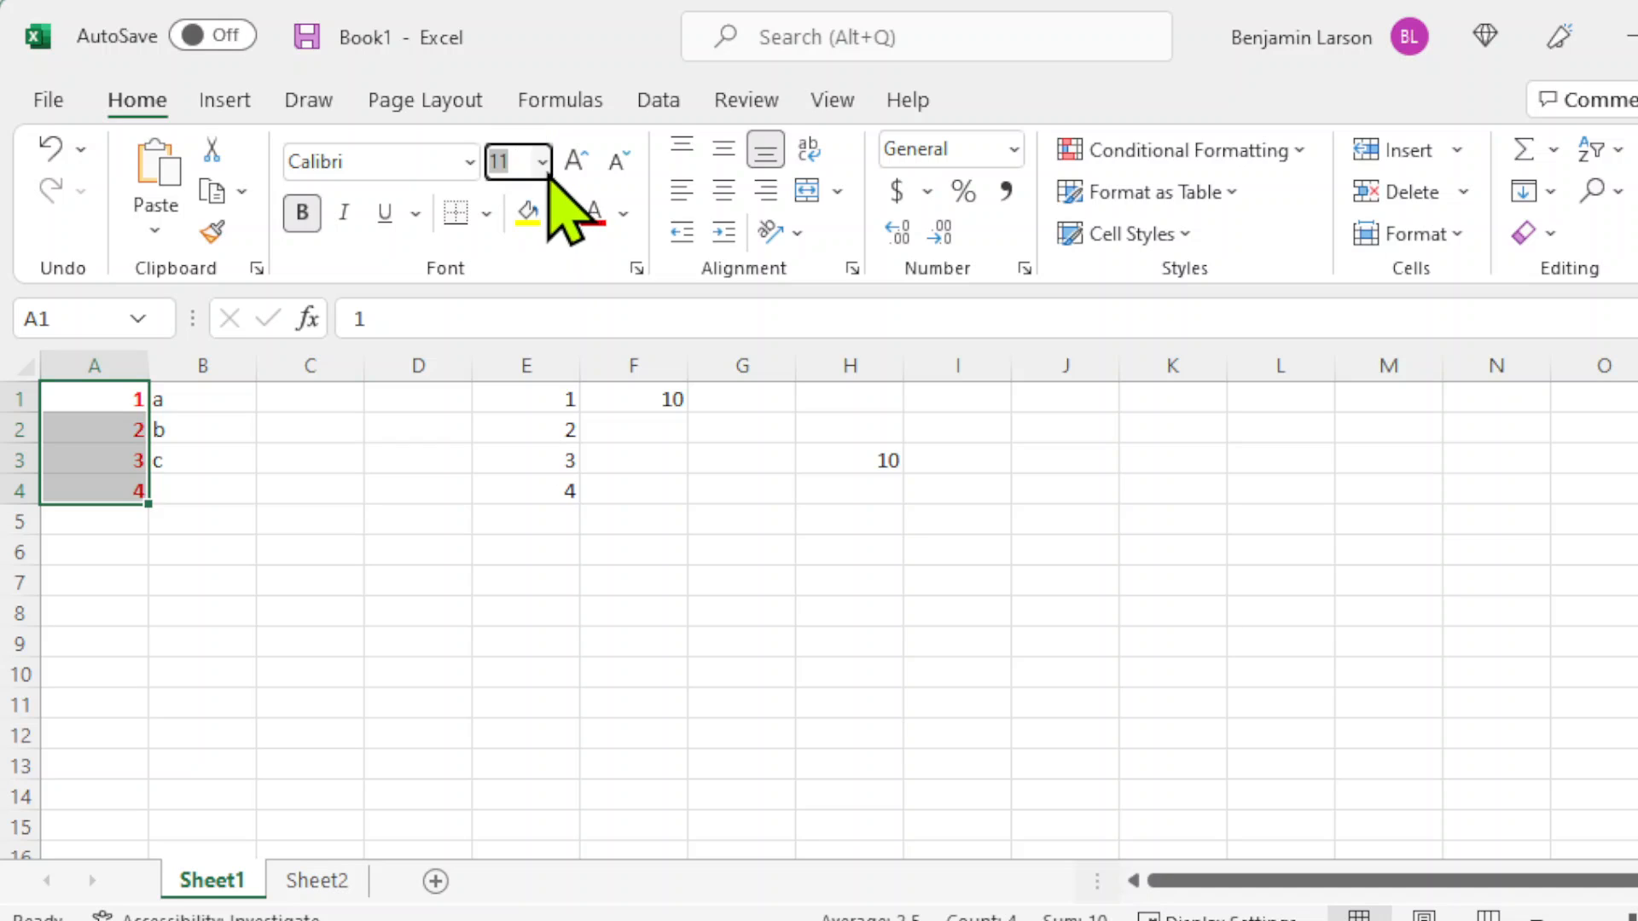
left_click(541, 161)
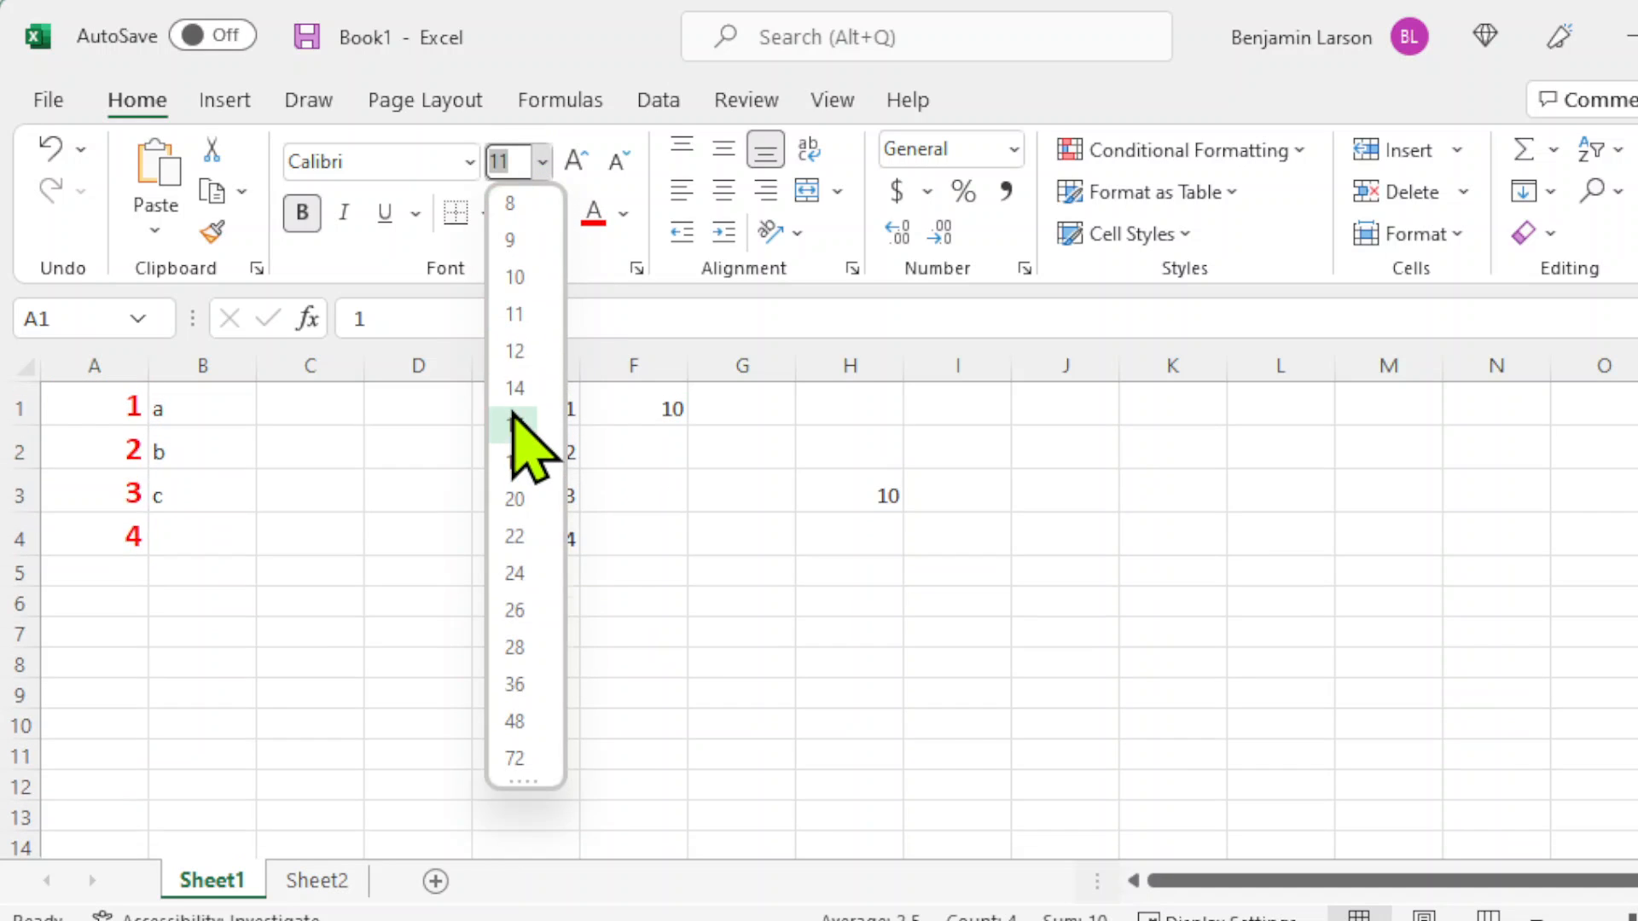
left_click(514, 393)
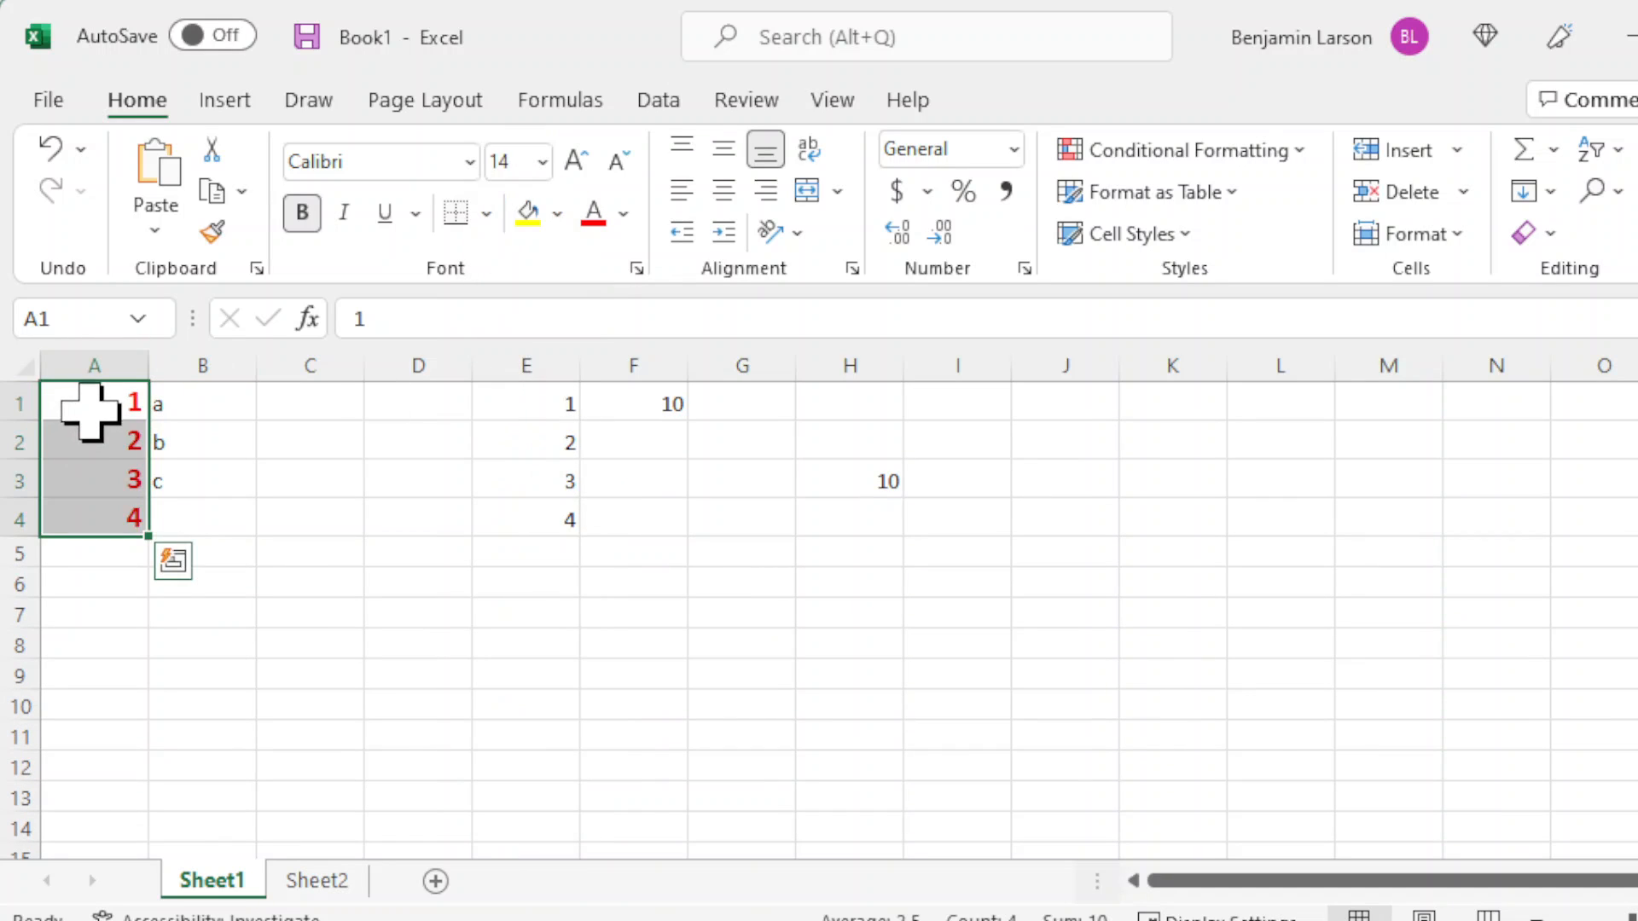
Copy the formatting of A1:A4 onto E1:E4 with the Format Painter.
left_click(92, 401)
left_click_drag(92, 401, 96, 503)
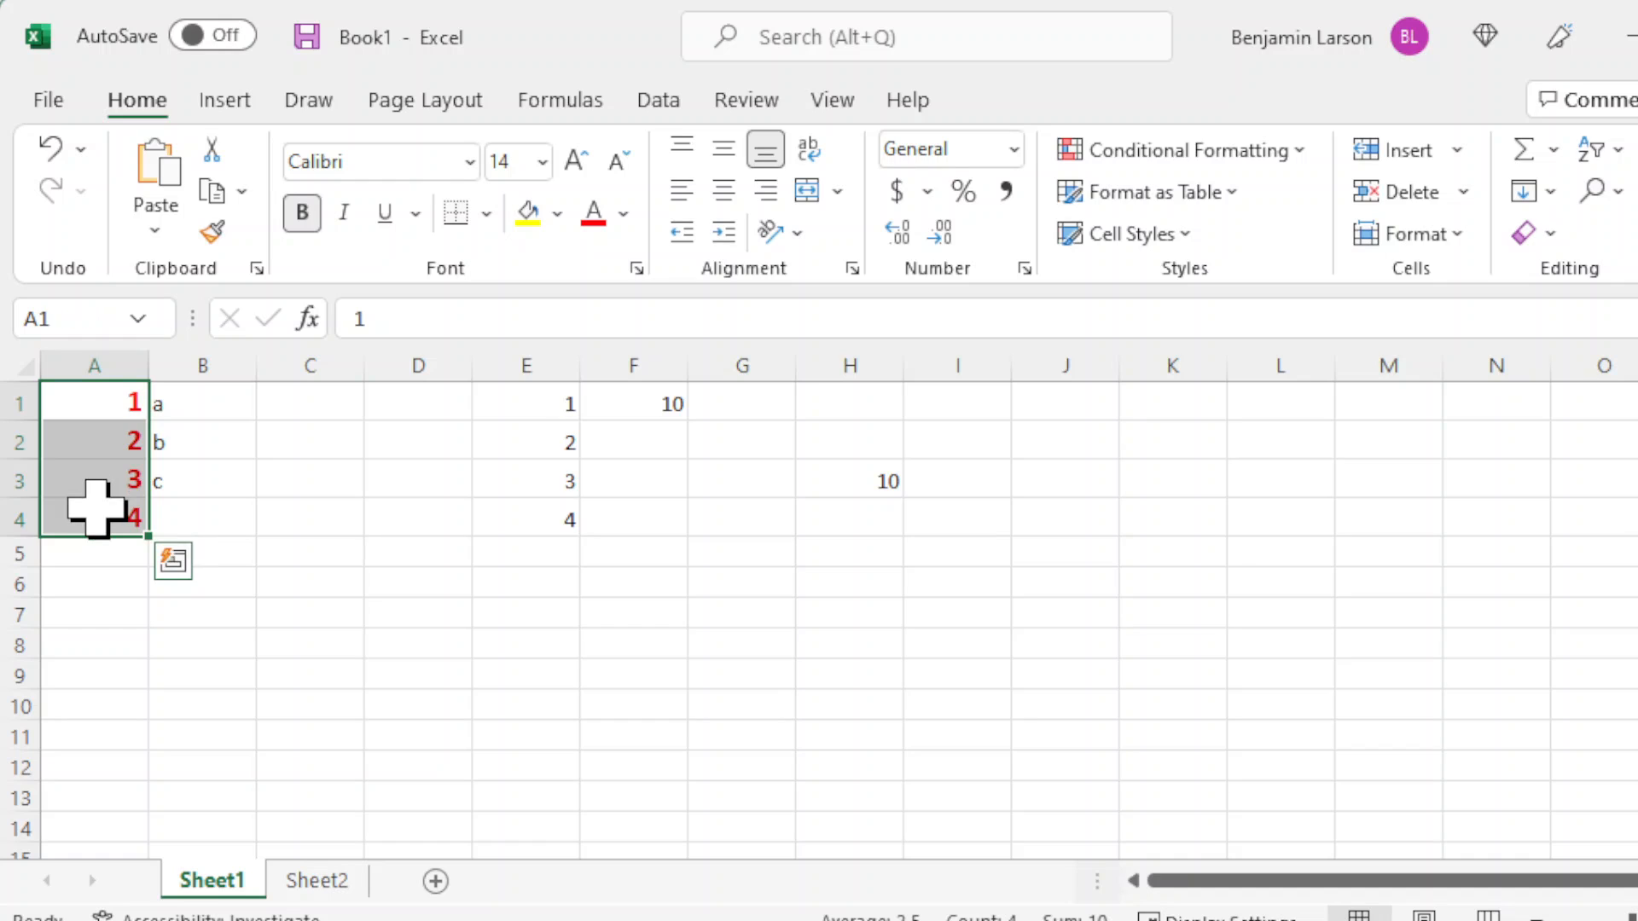
left_click(214, 232)
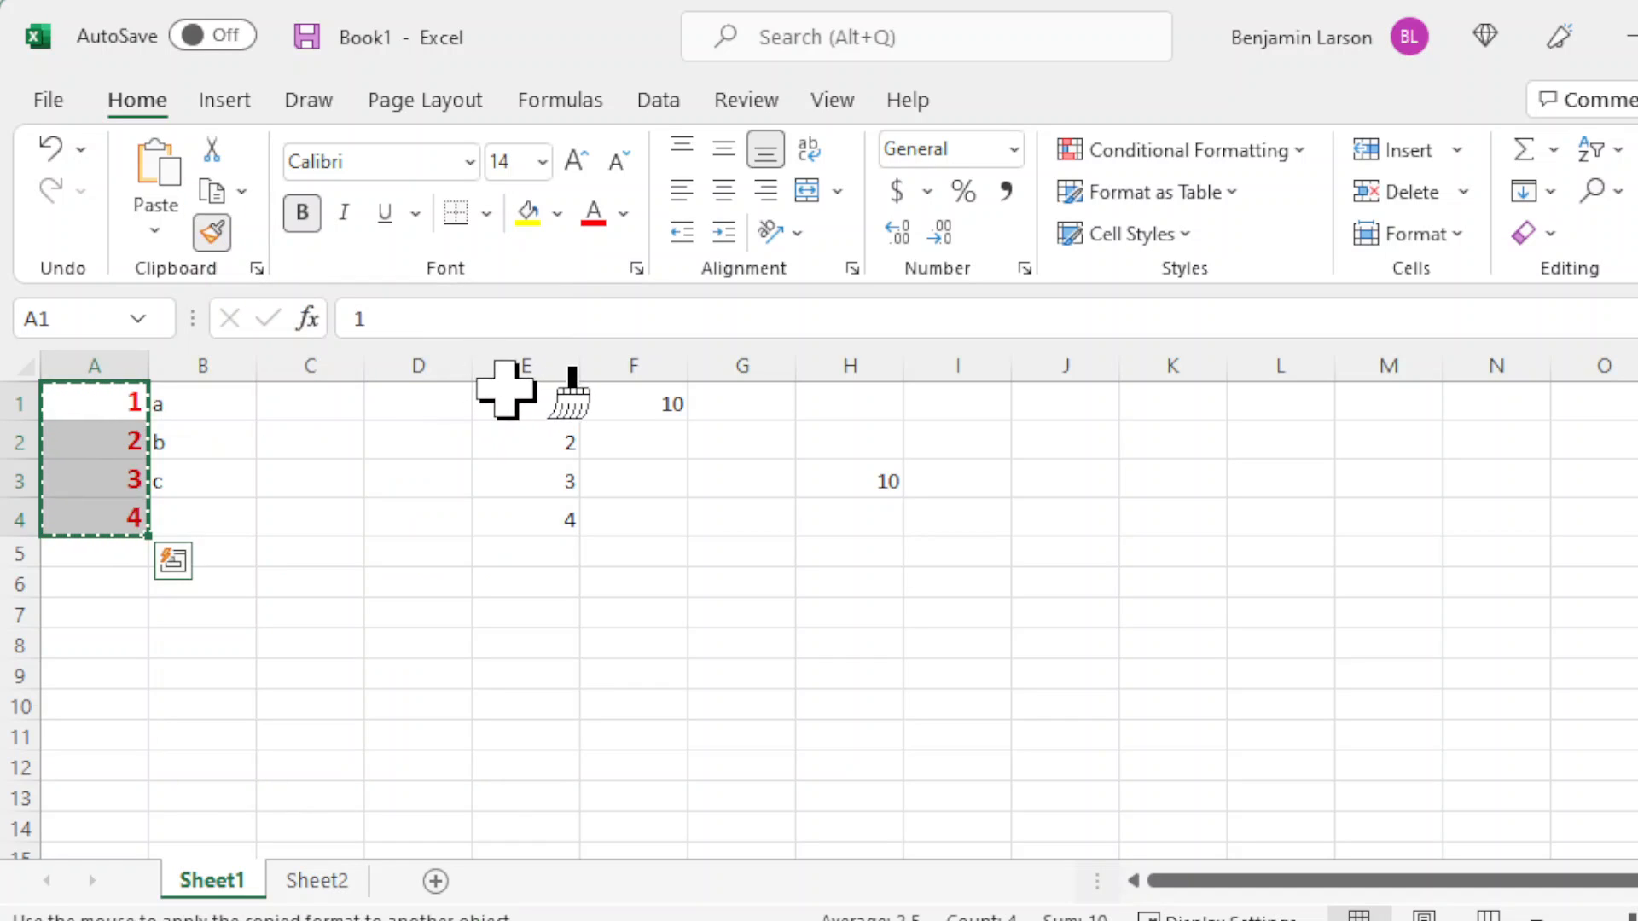
left_click_drag(504, 399, 494, 504)
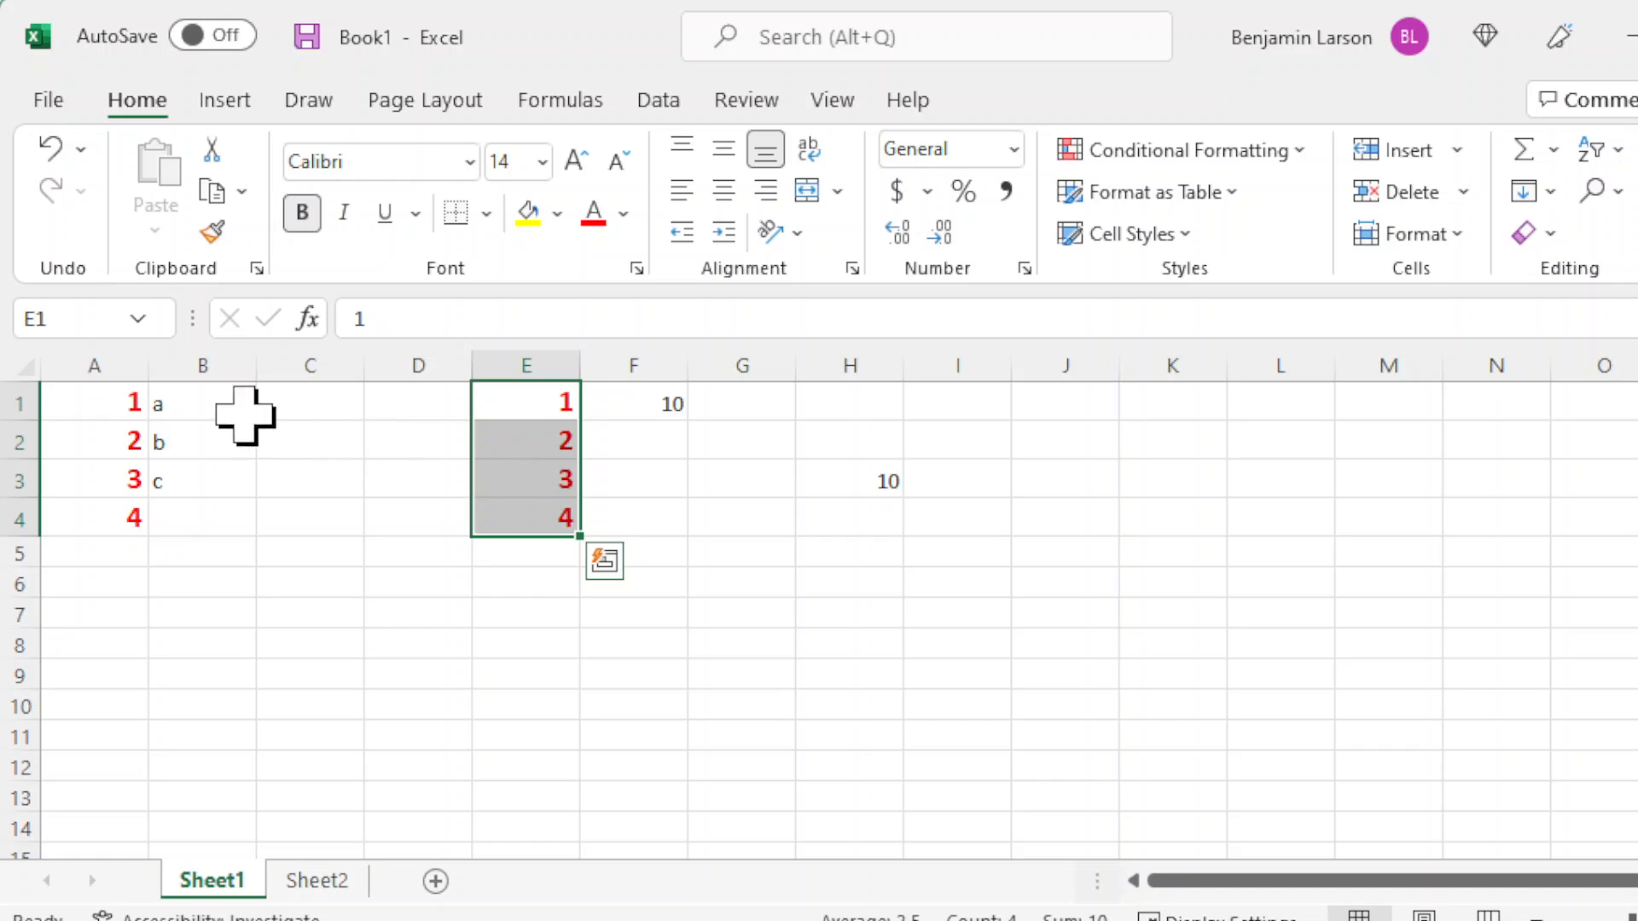
Use the Format Painter again to apply the formatting of A1:A4 to the letters in B1:B4.
left_click_drag(84, 398, 99, 513)
left_click(212, 232)
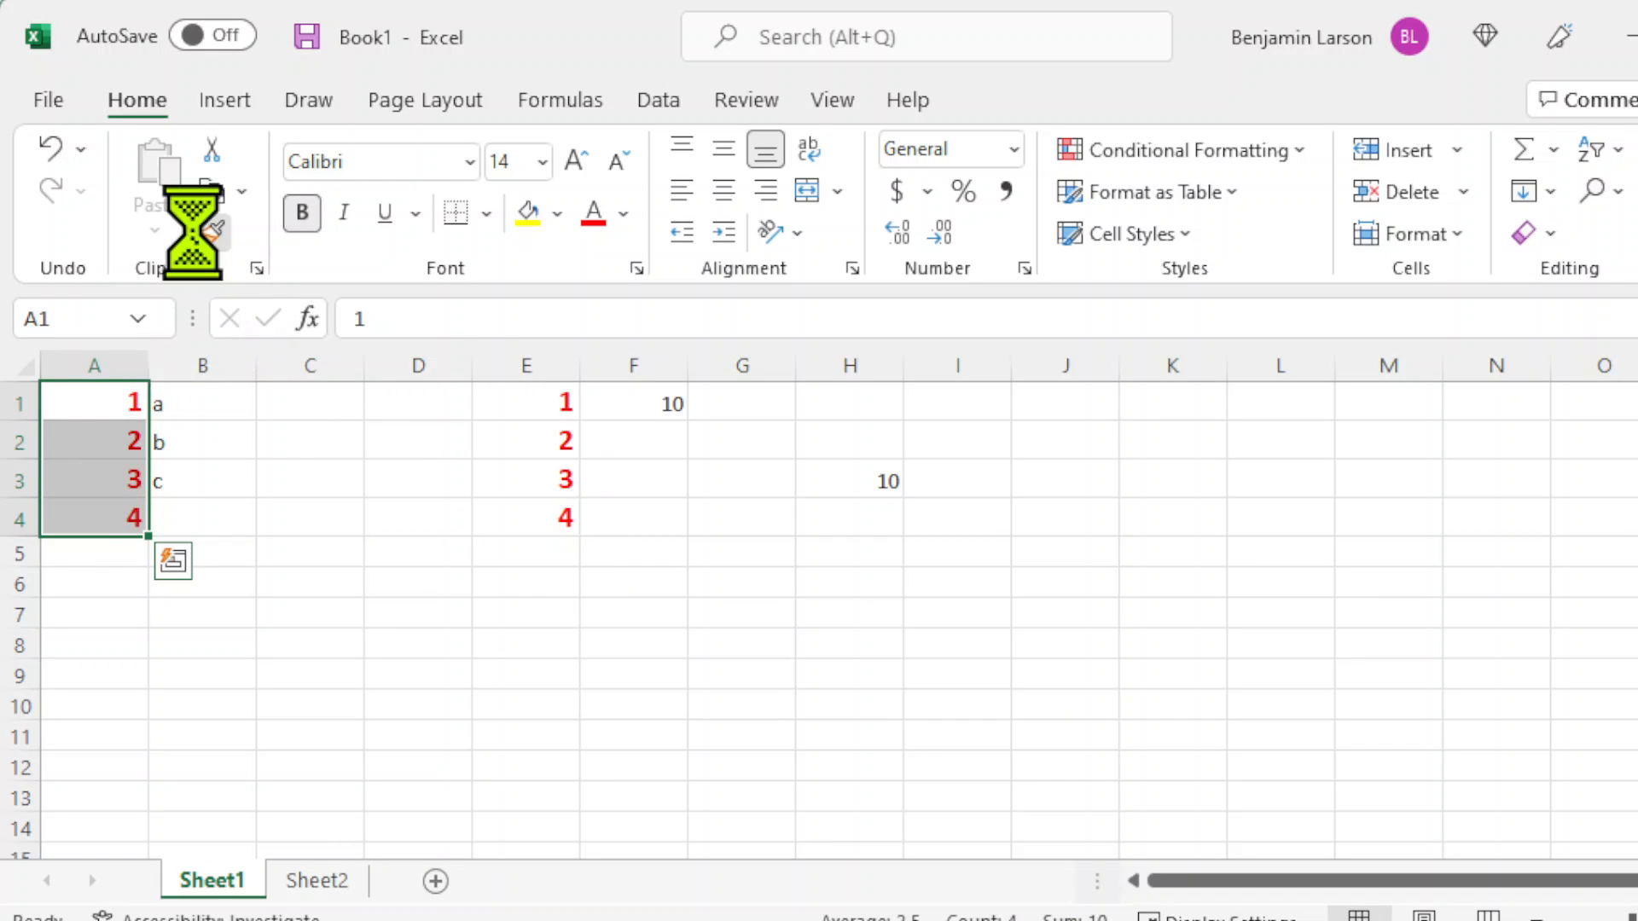
left_click(201, 396)
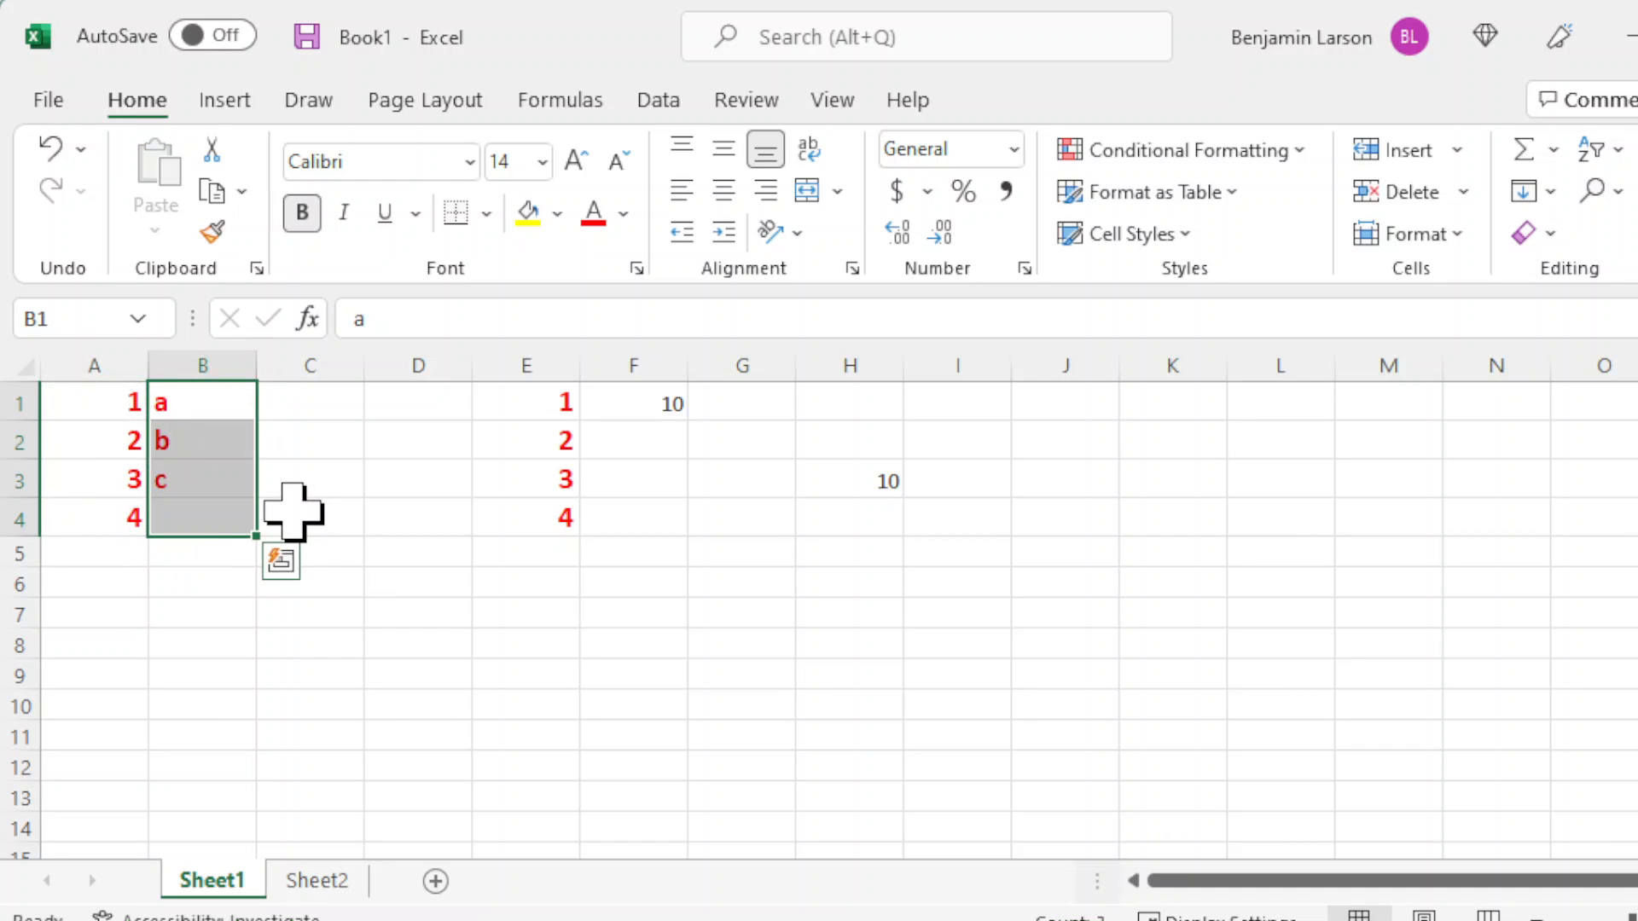